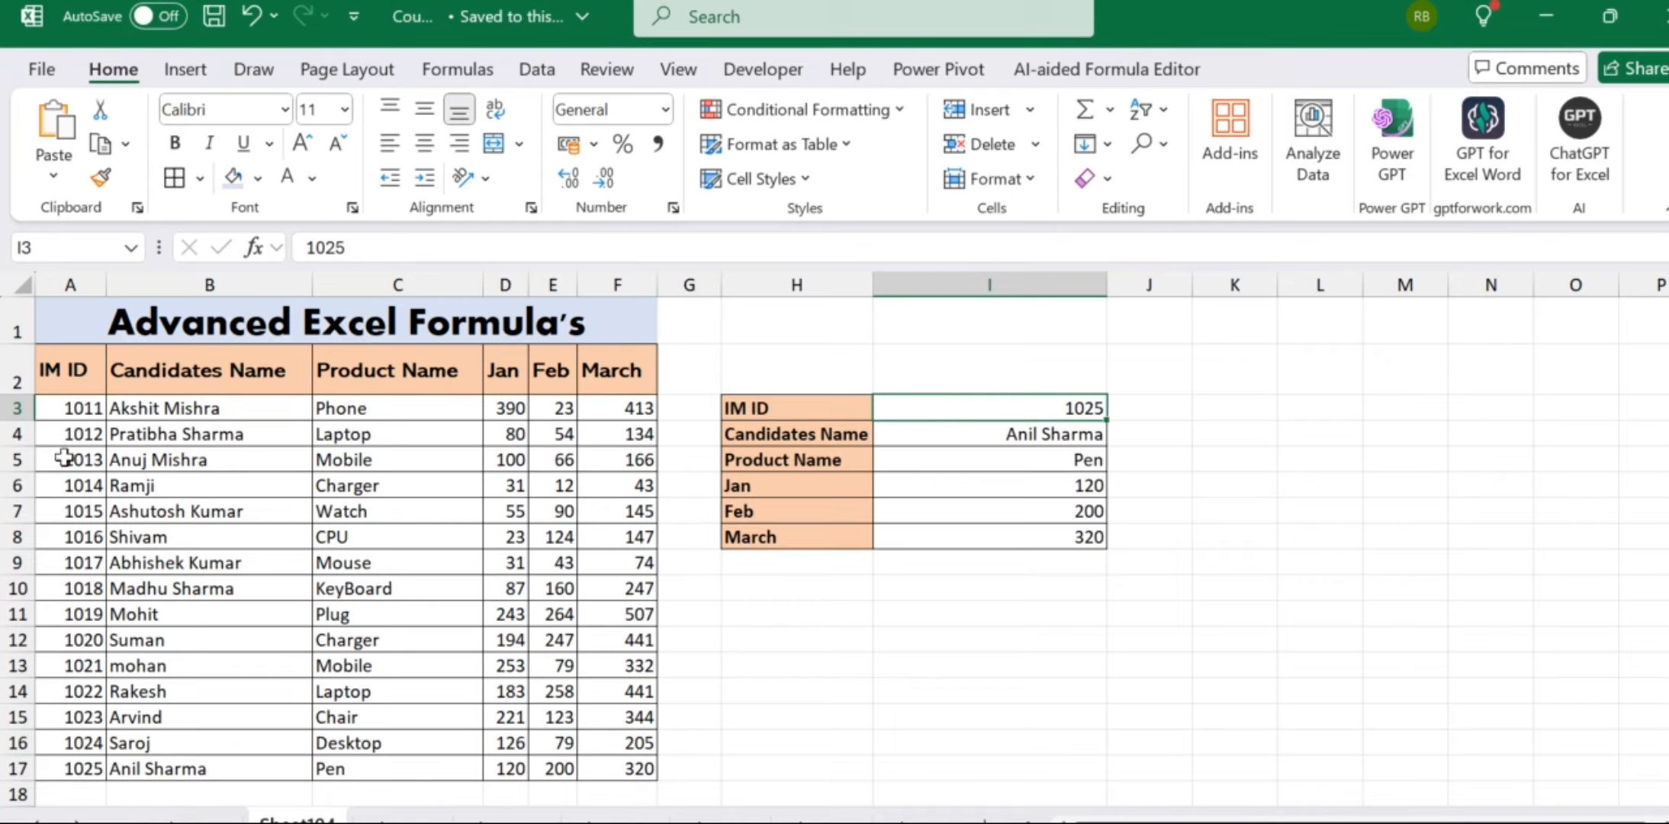
- Examine the source table's column headers and the lookup form's result cells in column I
left_click(210, 381)
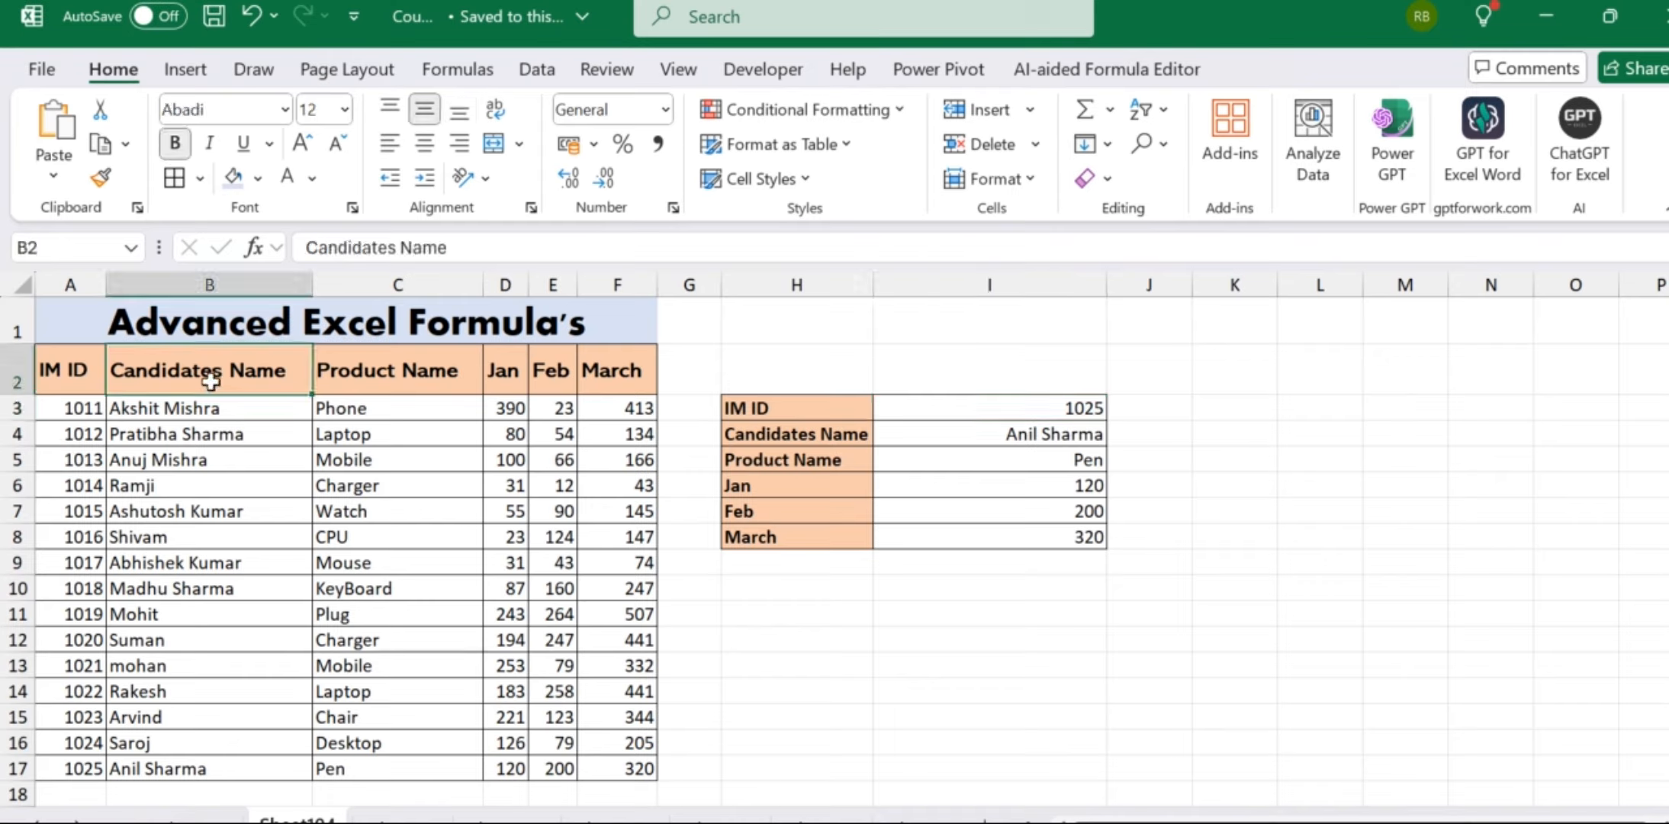
key("Right")
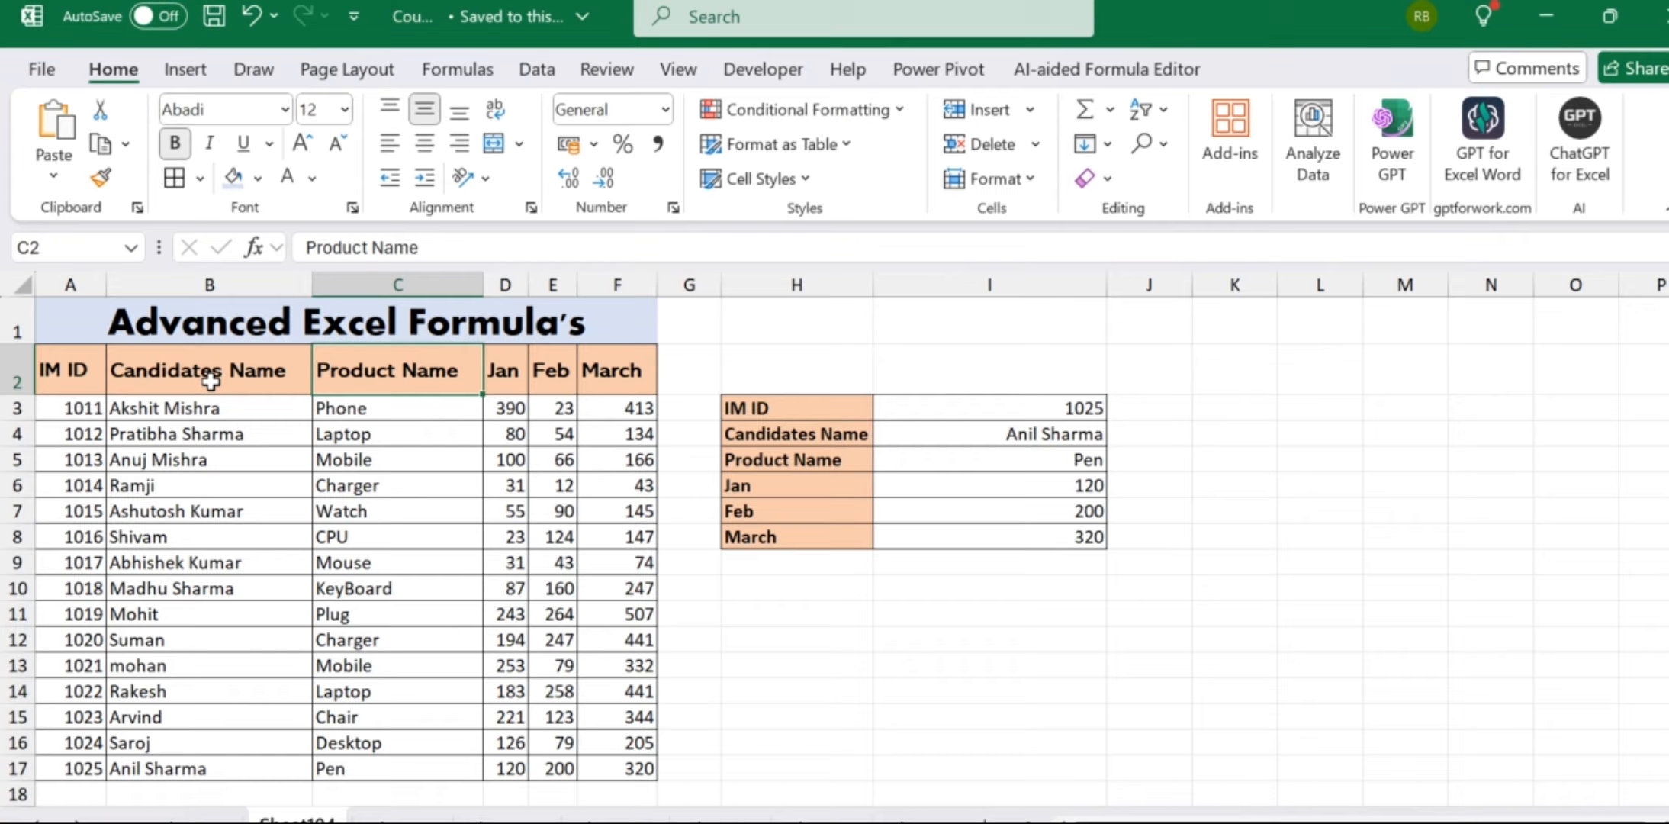
key("Right")
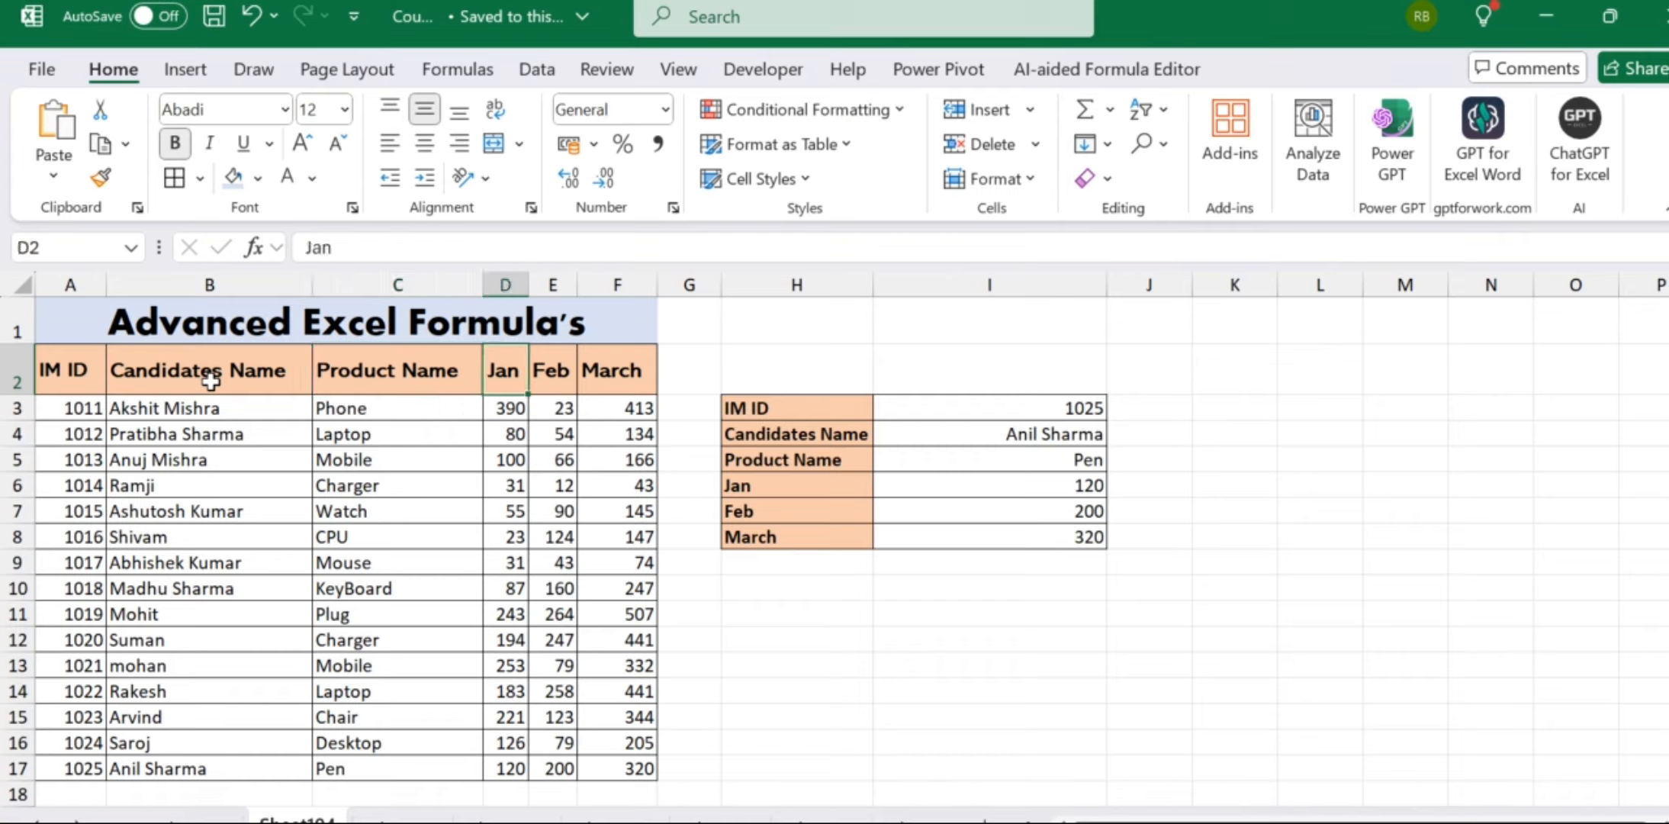
key("Right")
key("Right")
key("Right")
key("Right")
key("Right")
key("Right")
key("Right")
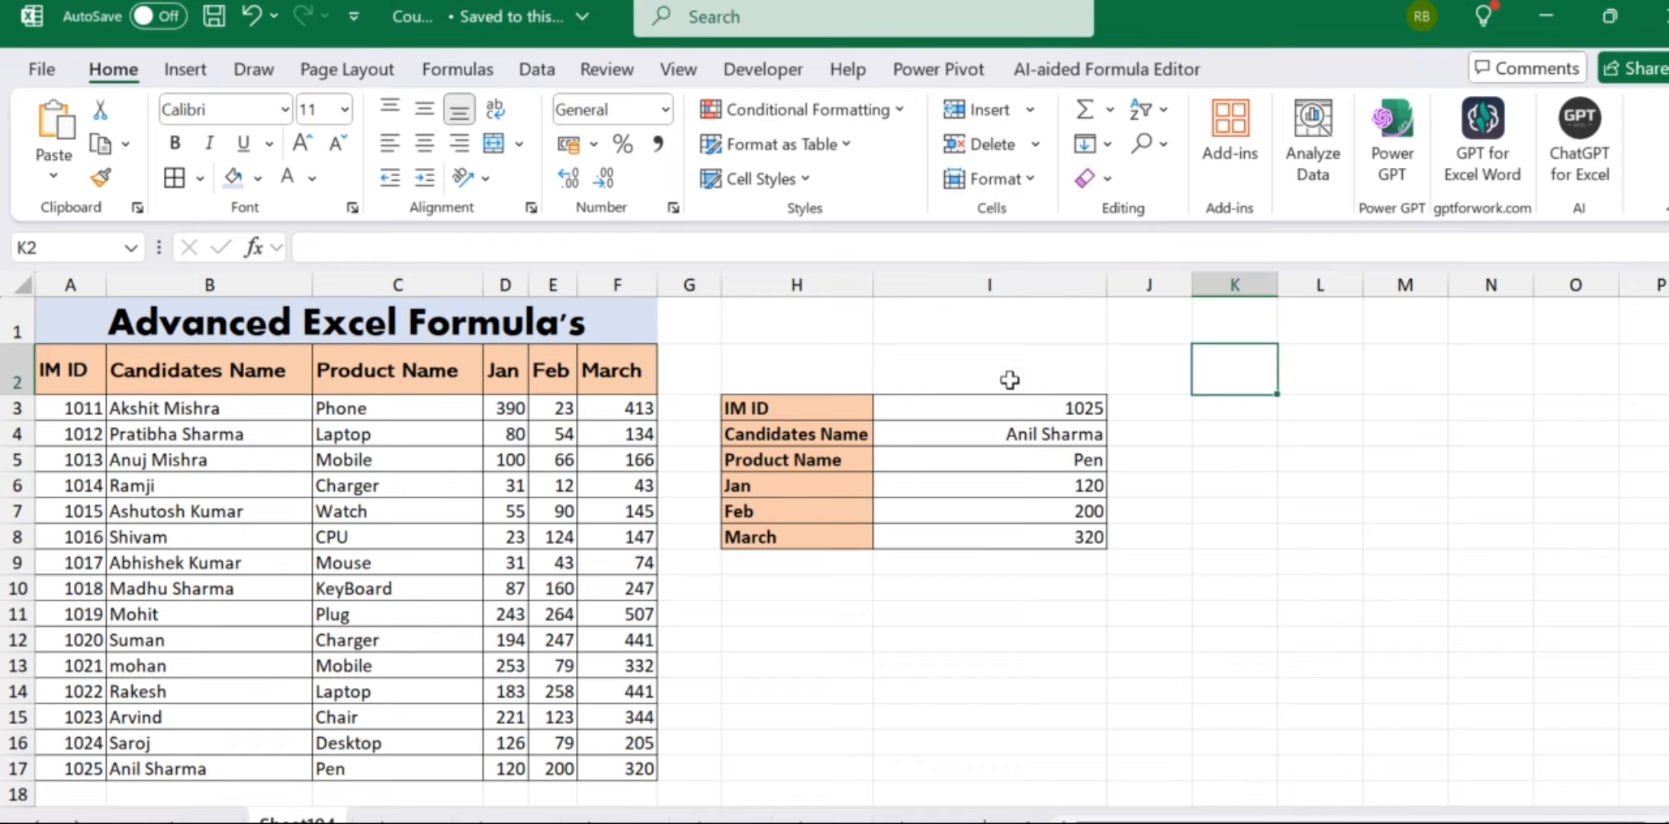
left_click_drag(1026, 355, 1060, 564)
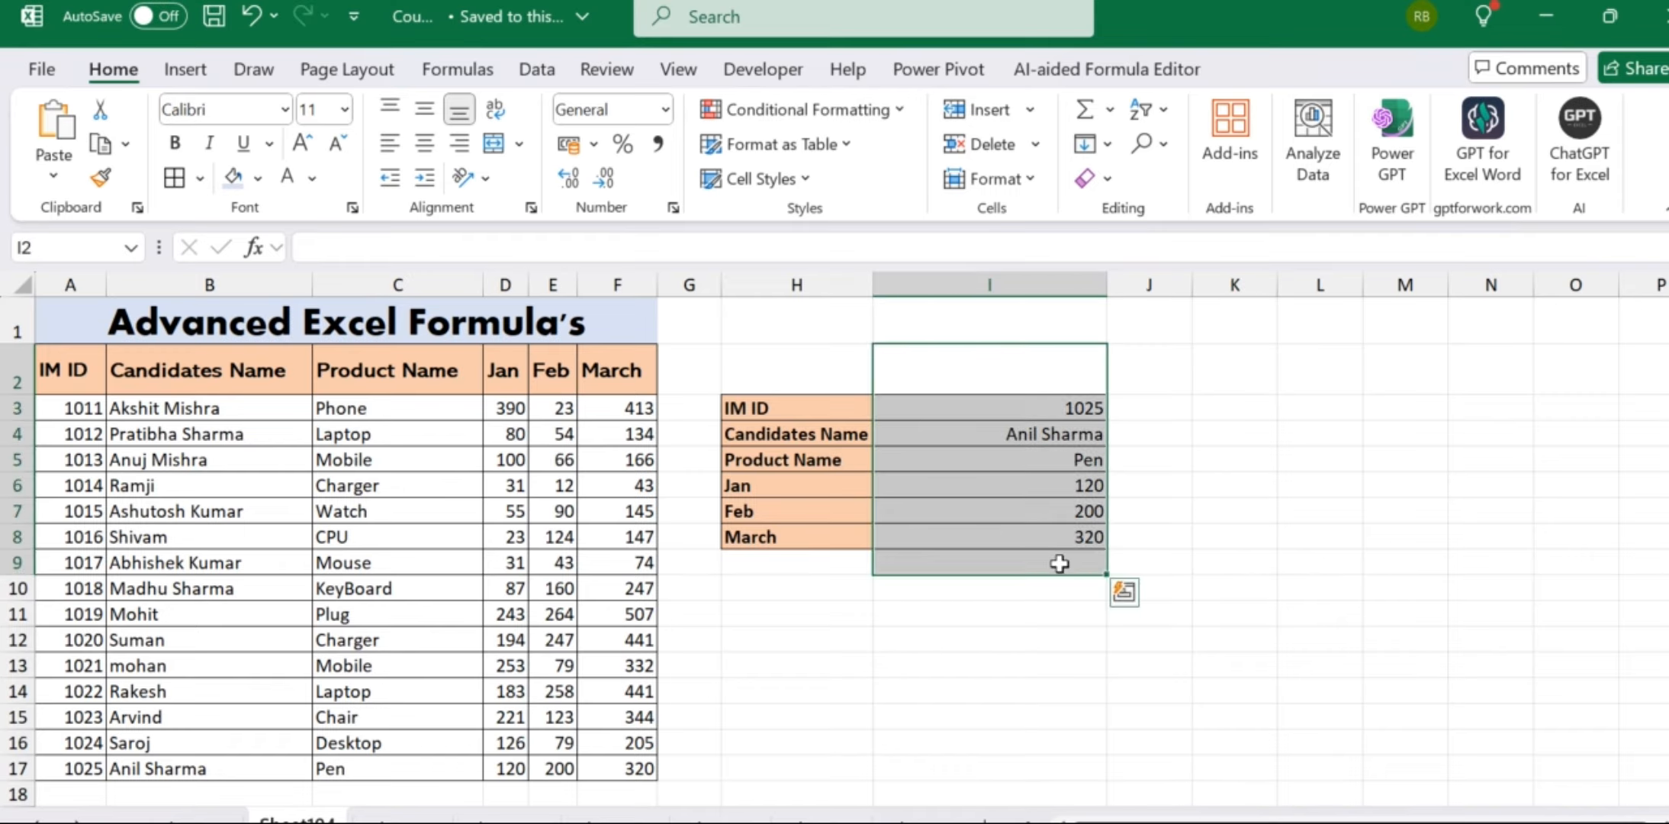
- Test the lookup form by entering the IM ID from row 6 and the one from row 17 in I3
left_click(975, 411)
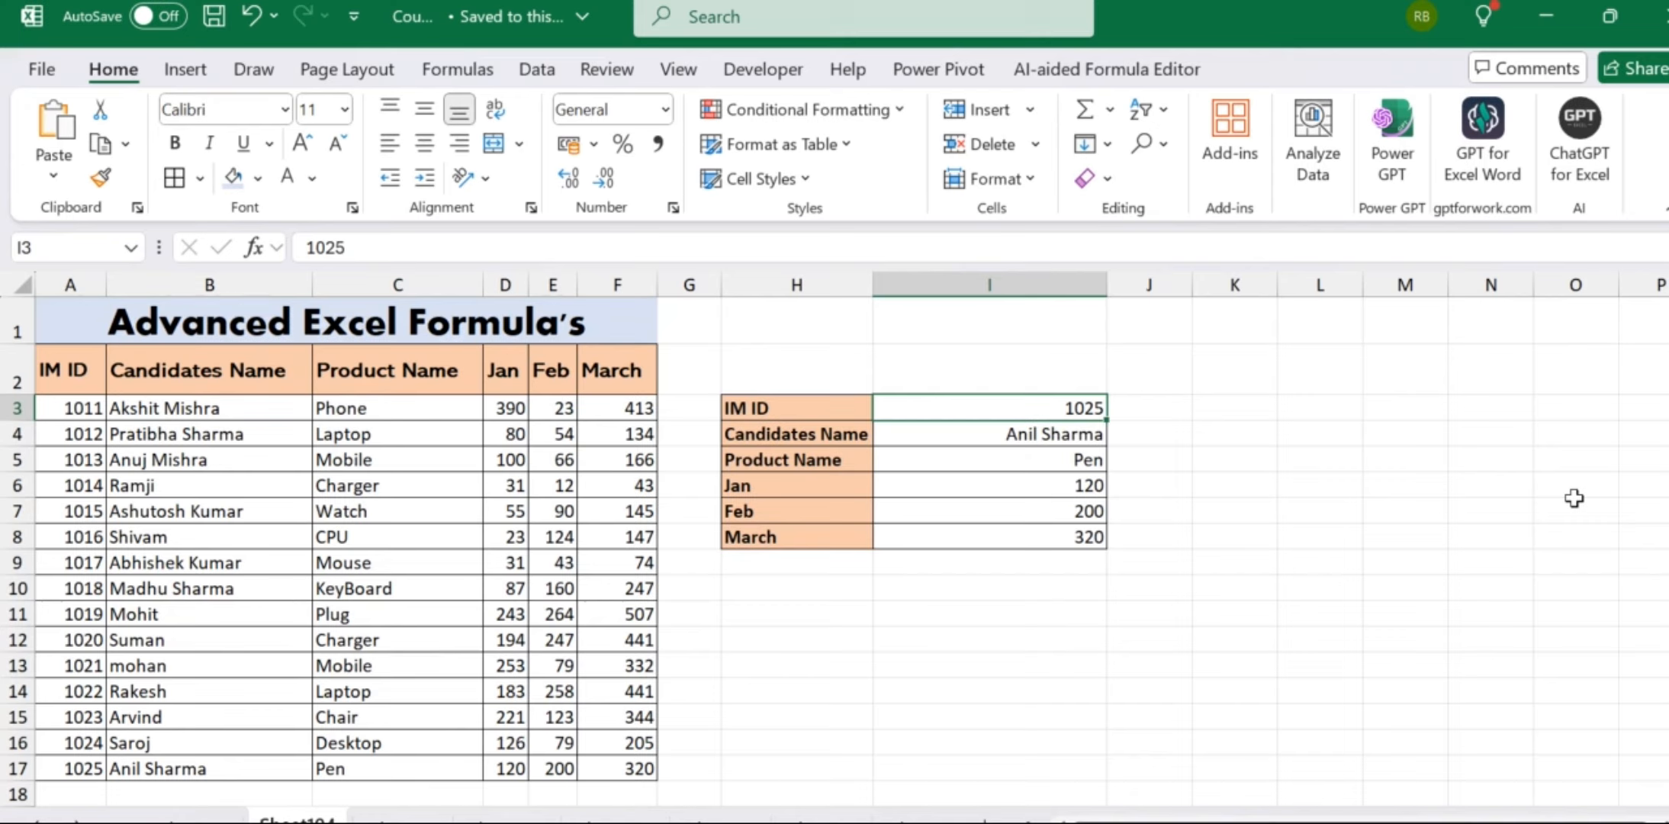
type("1014")
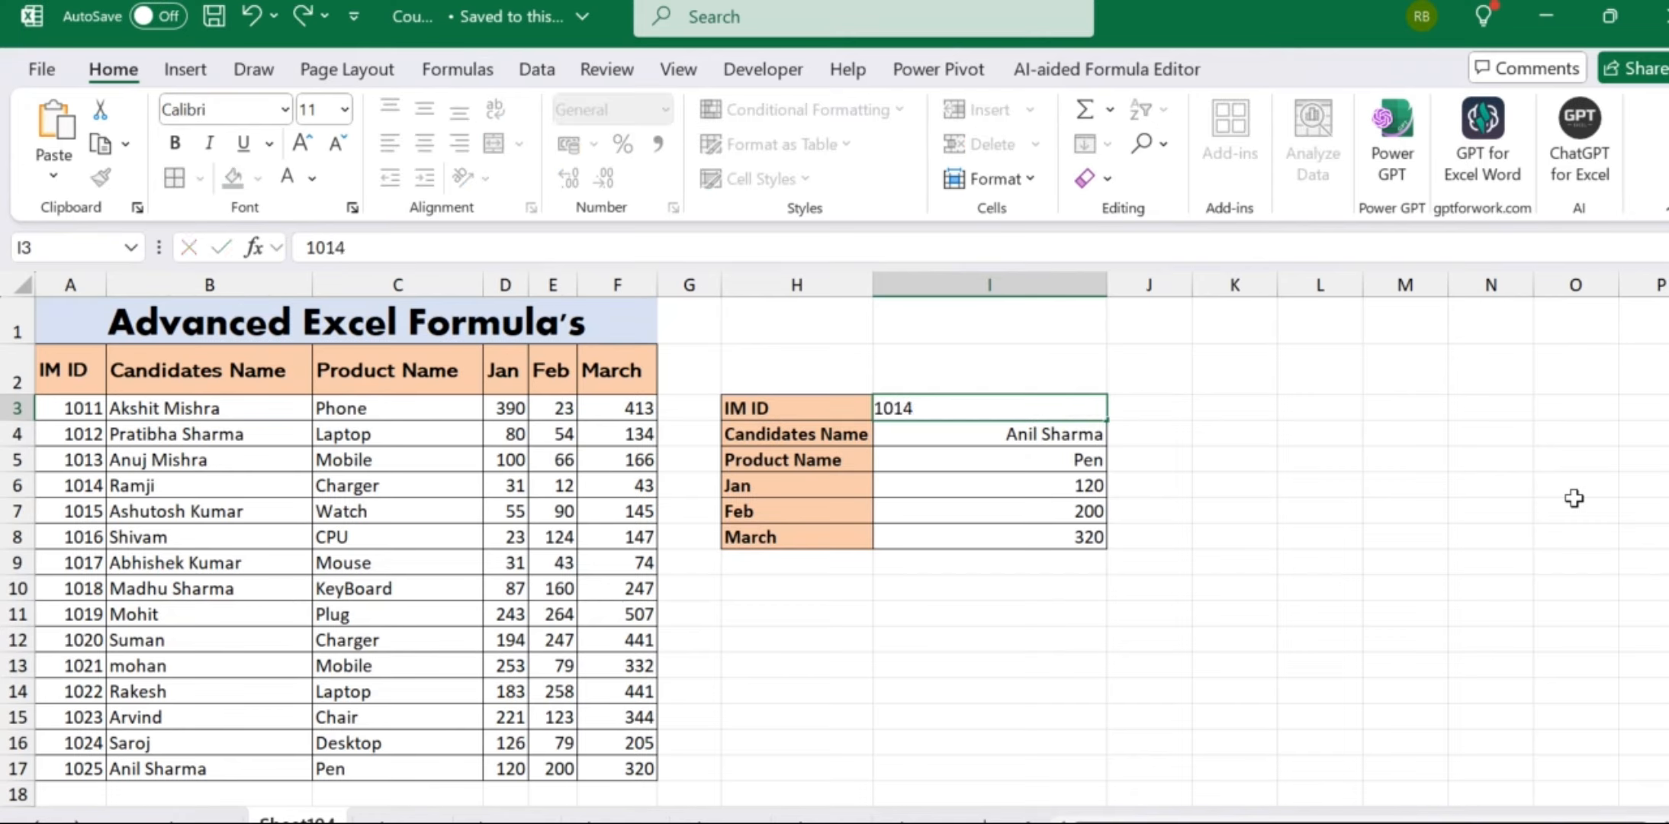
key("Return")
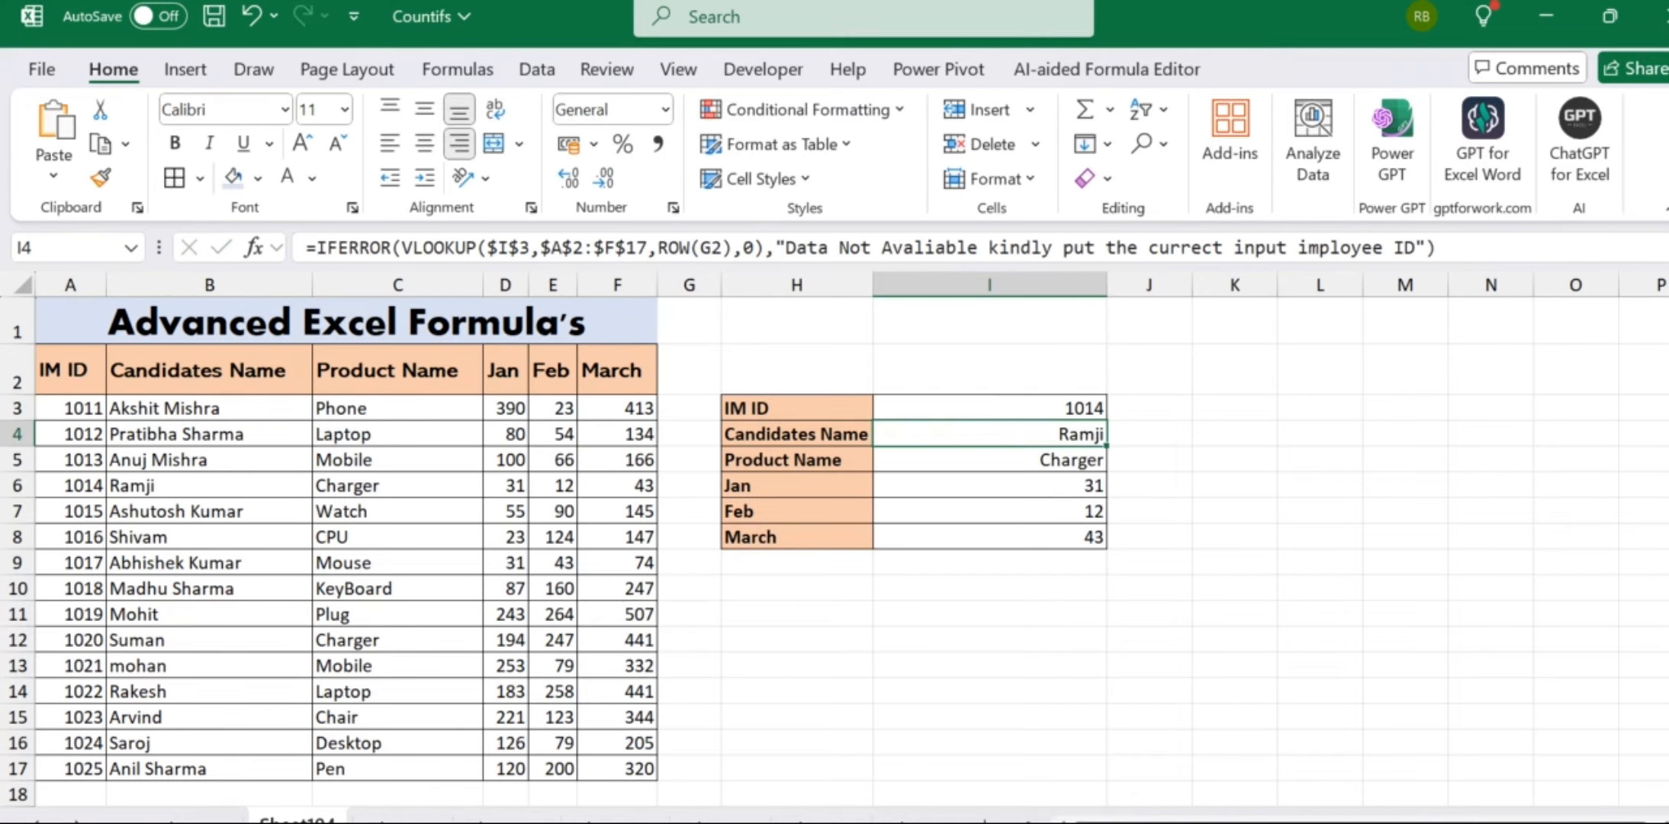
key("Up")
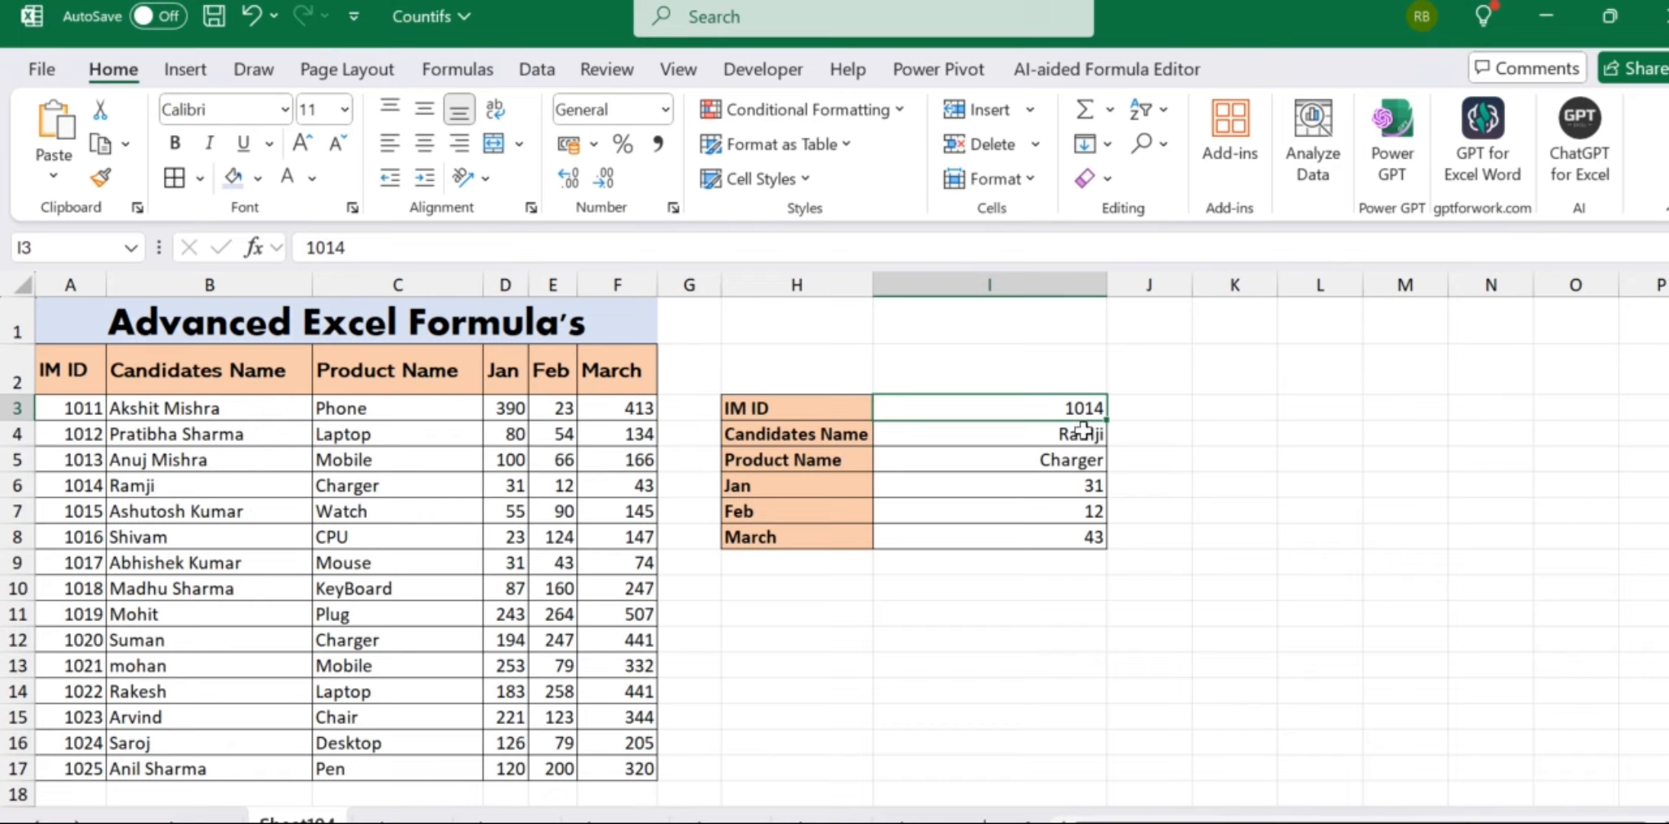
type("1025")
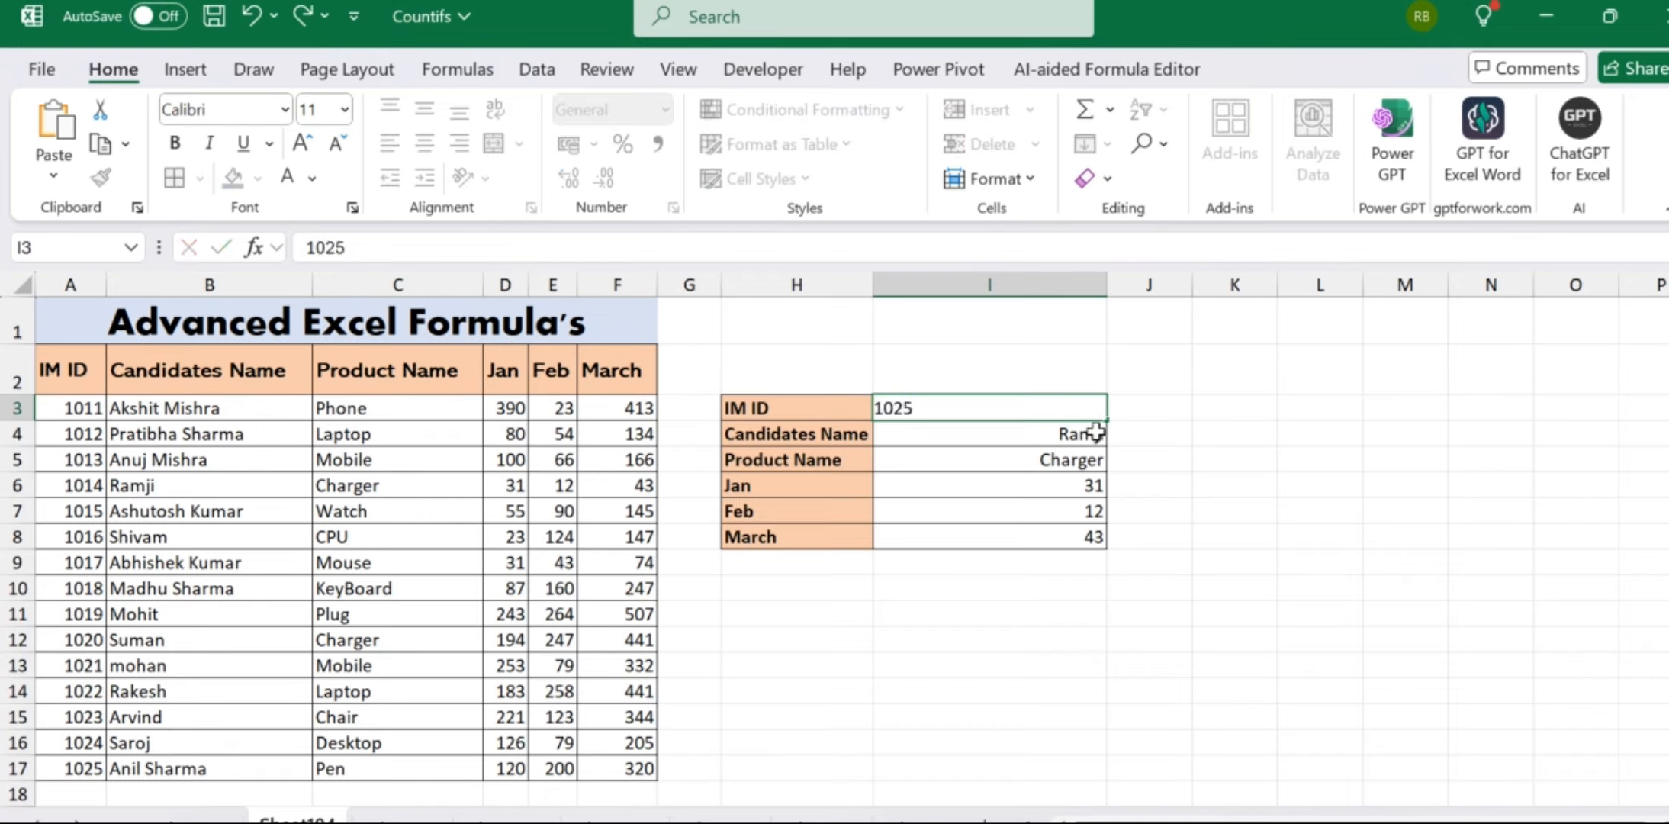
key("Tab")
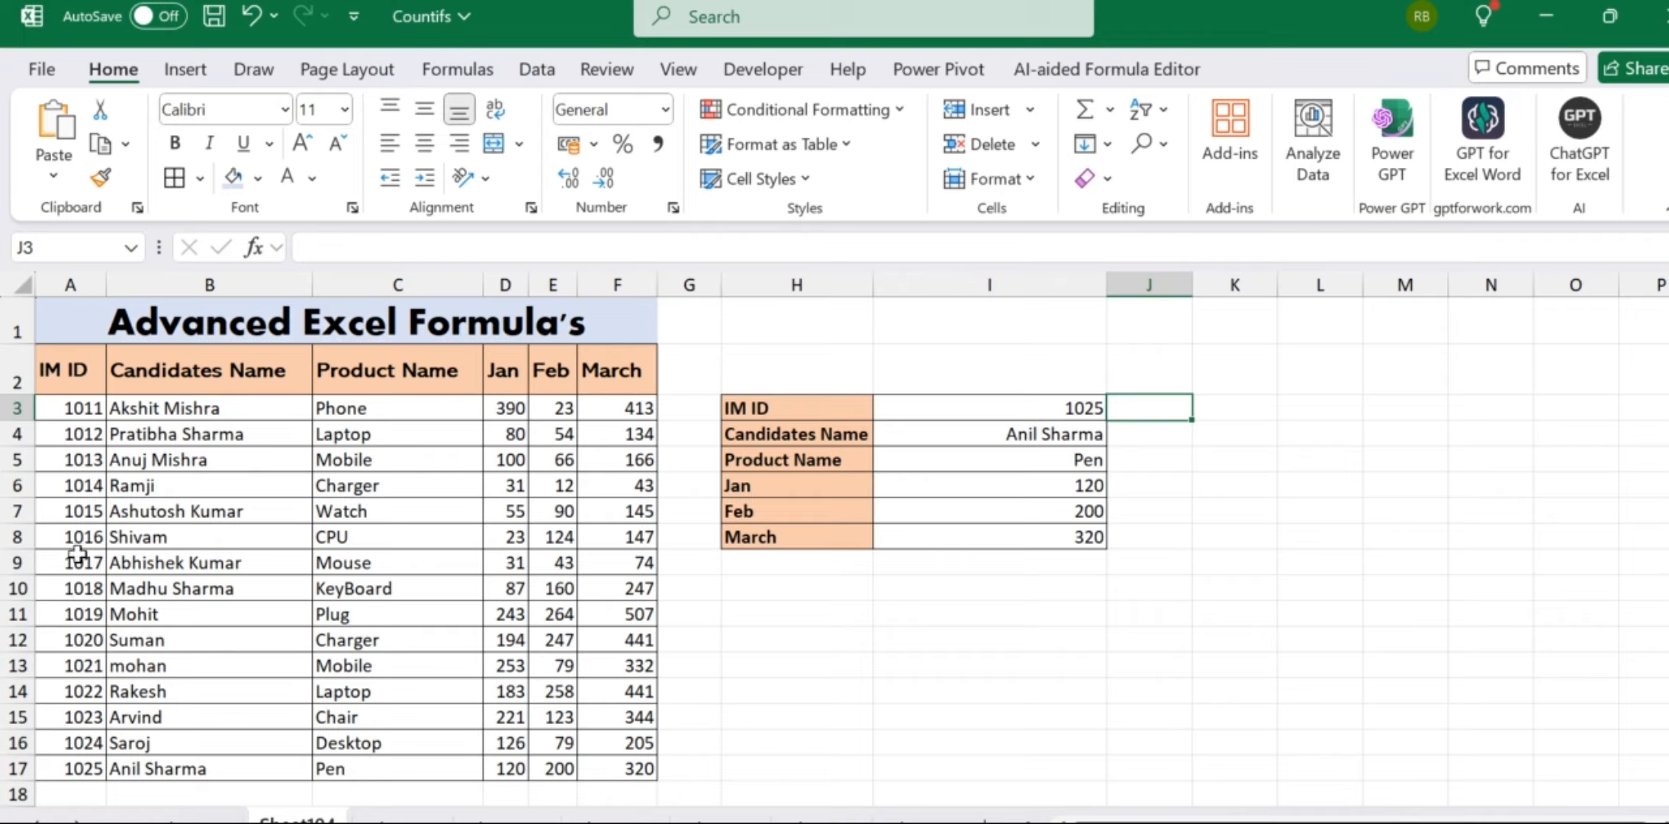
key("Left")
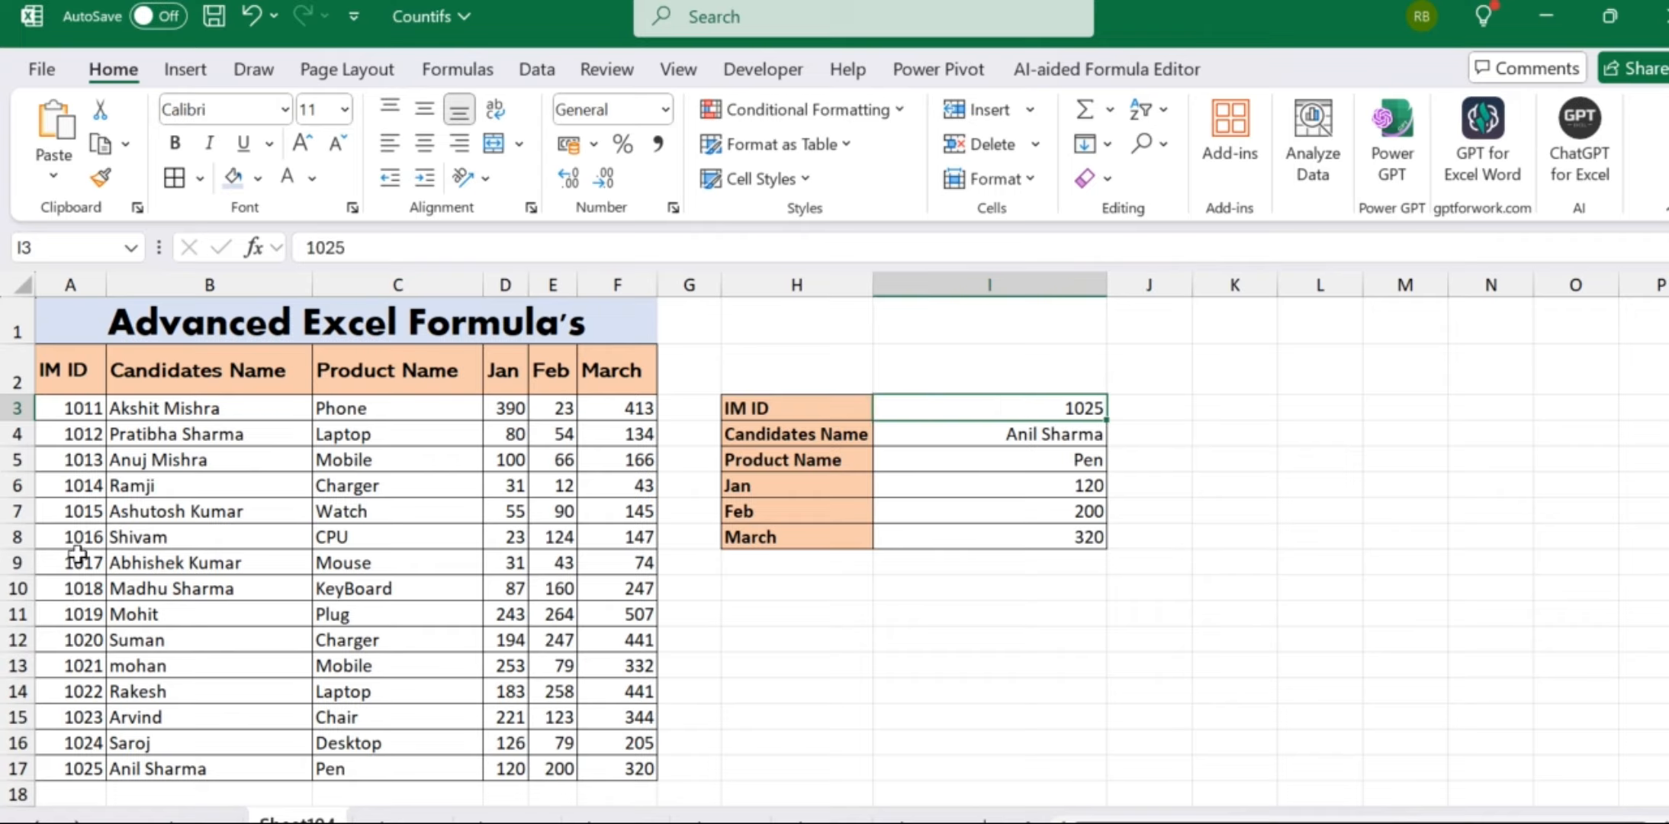
- Enter 500 as the IM ID in I3 and fit column I's width to its contents
left_click_drag(64, 370, 87, 583)
left_click(983, 406)
type("500")
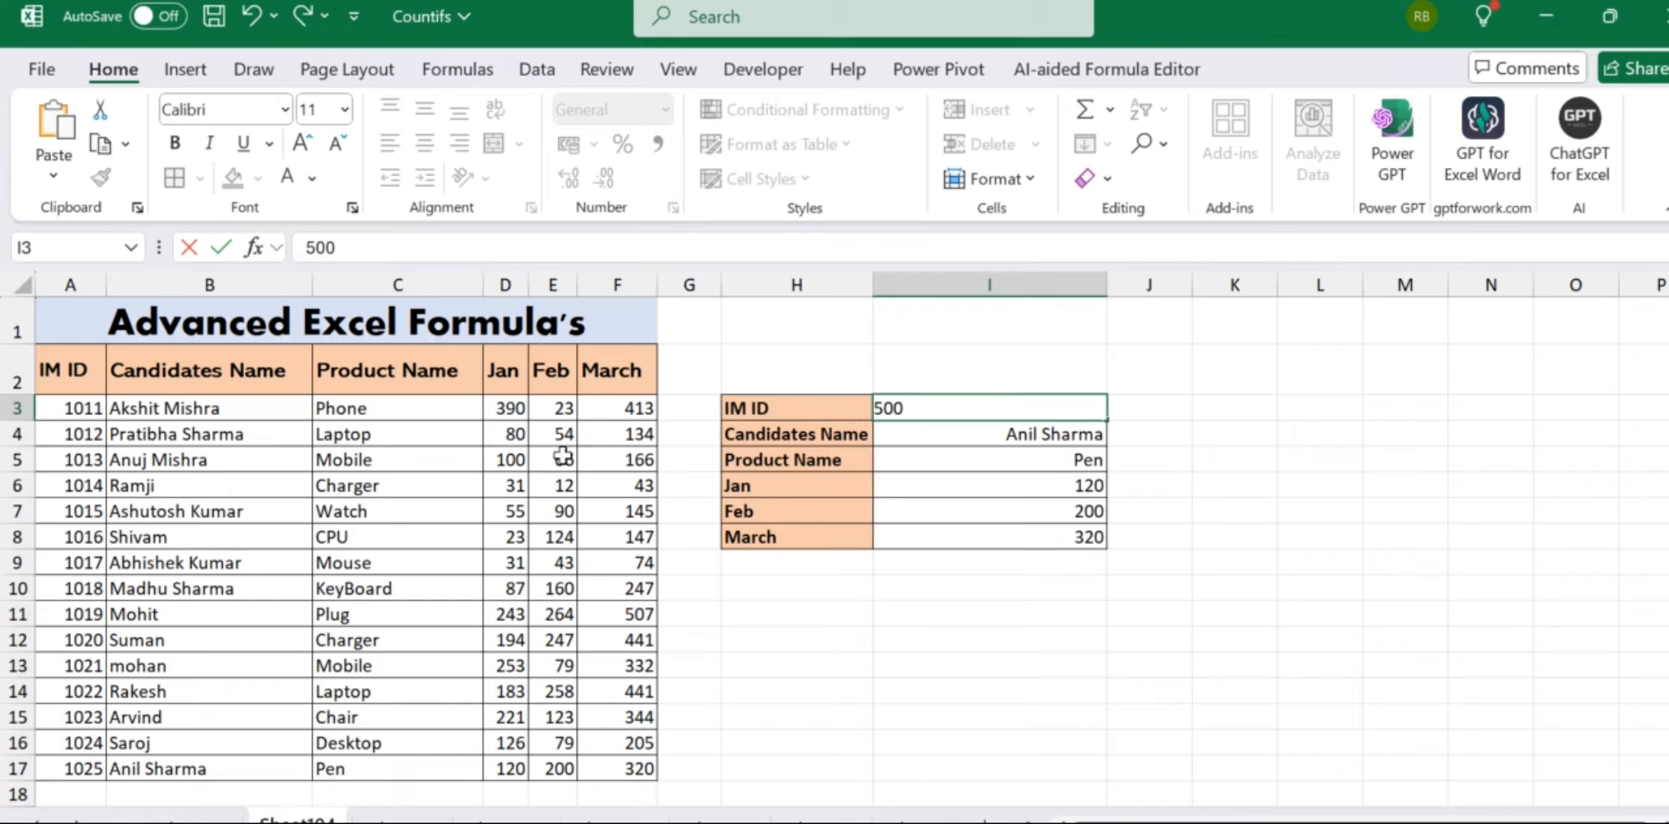
key("Tab")
double_click(1107, 285)
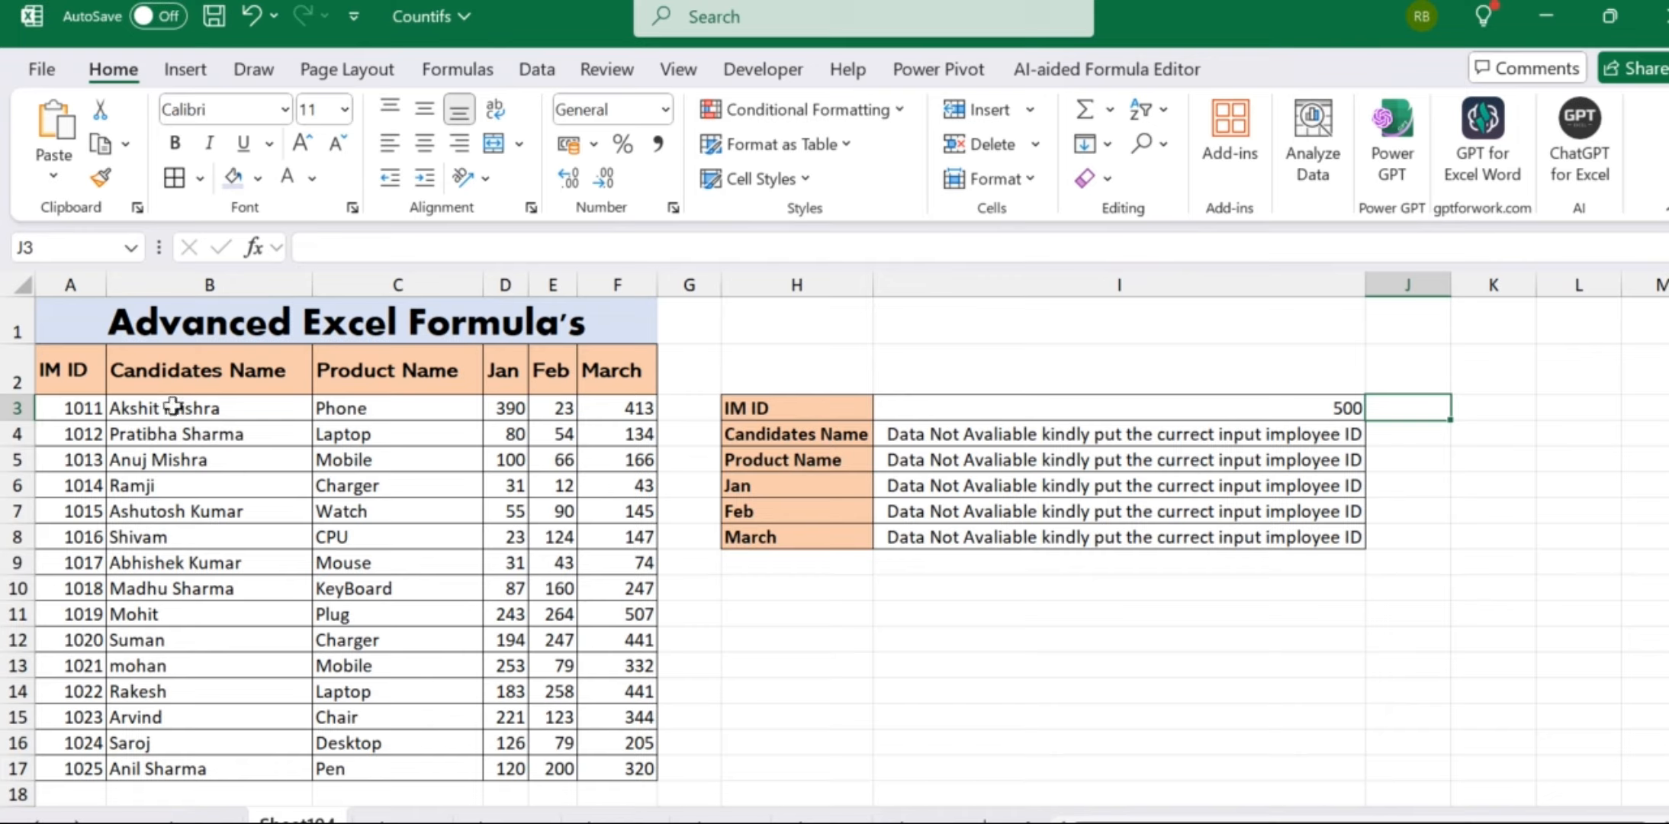
- Test the lookup form in I3 with the unlisted IM IDs 1001 and 1010
left_click(70, 743)
left_click(1014, 406)
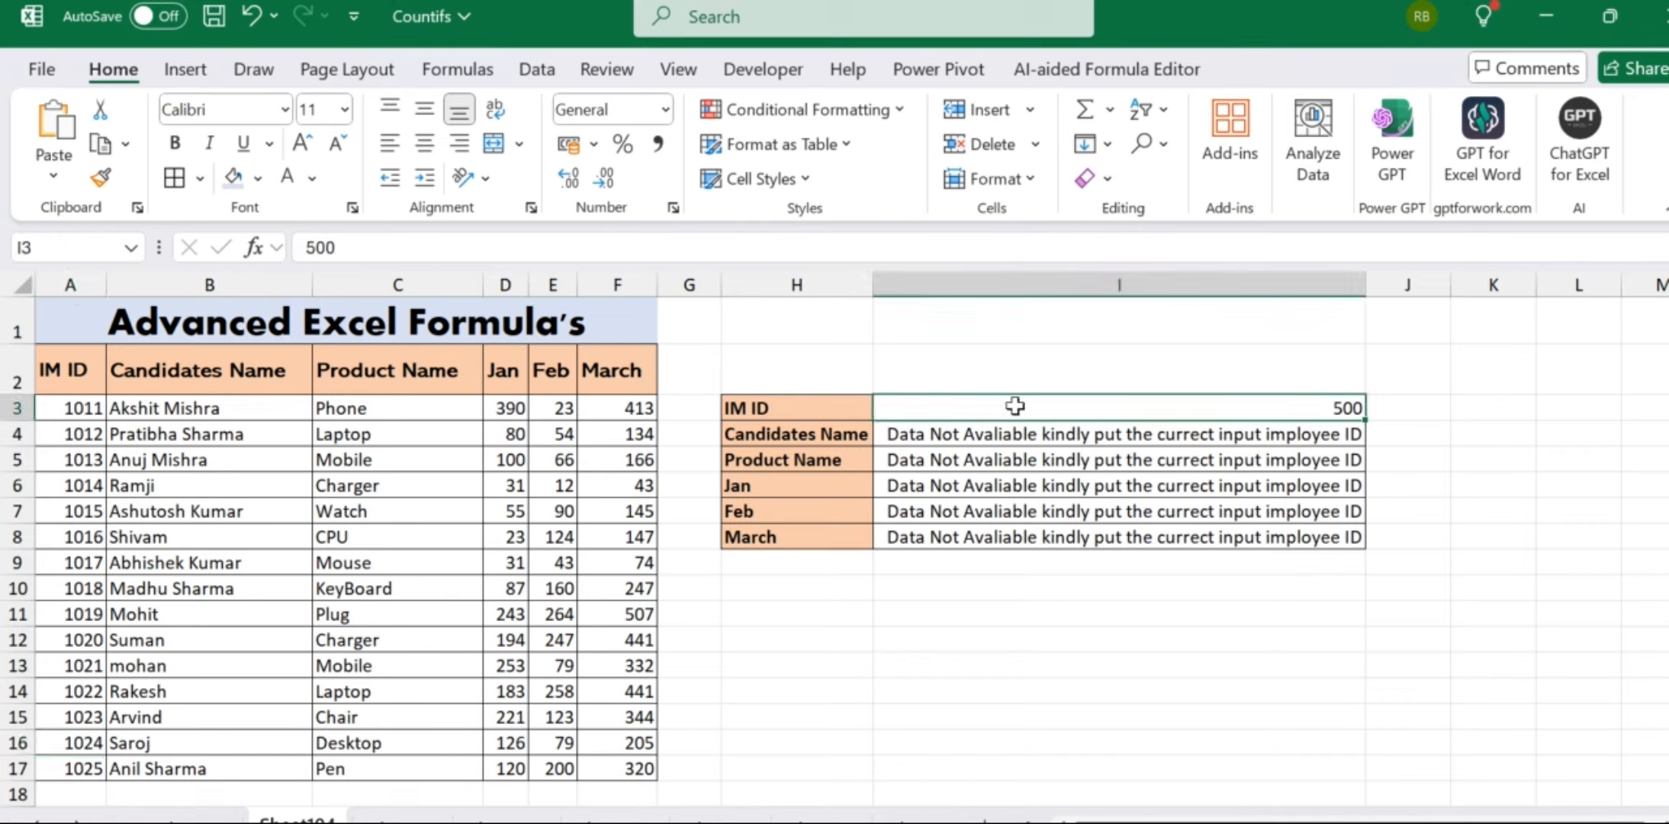
type("1001")
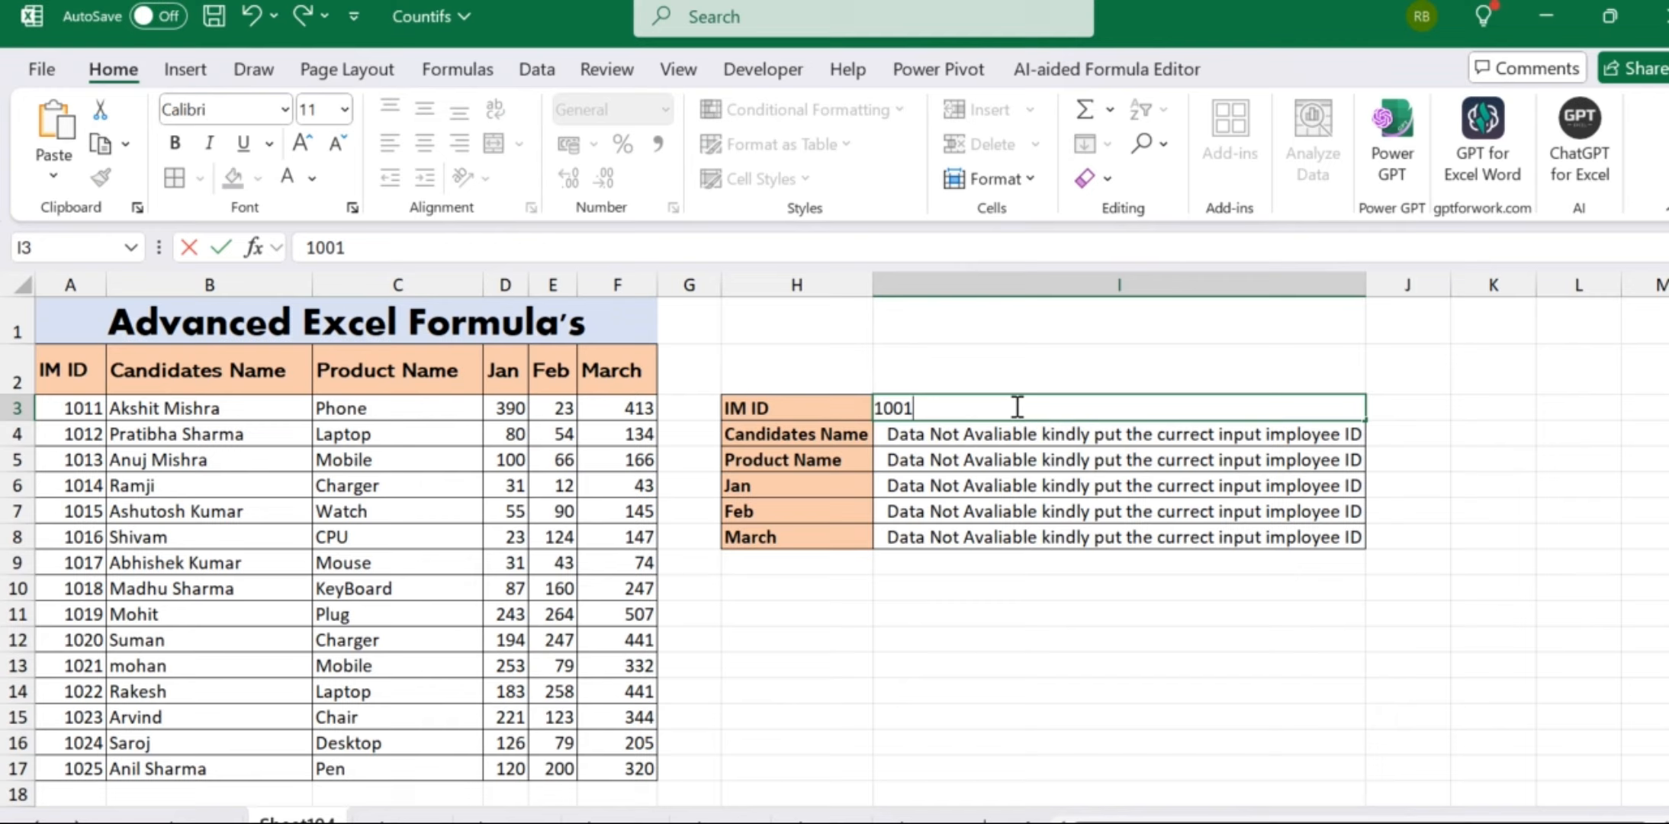
key("Tab")
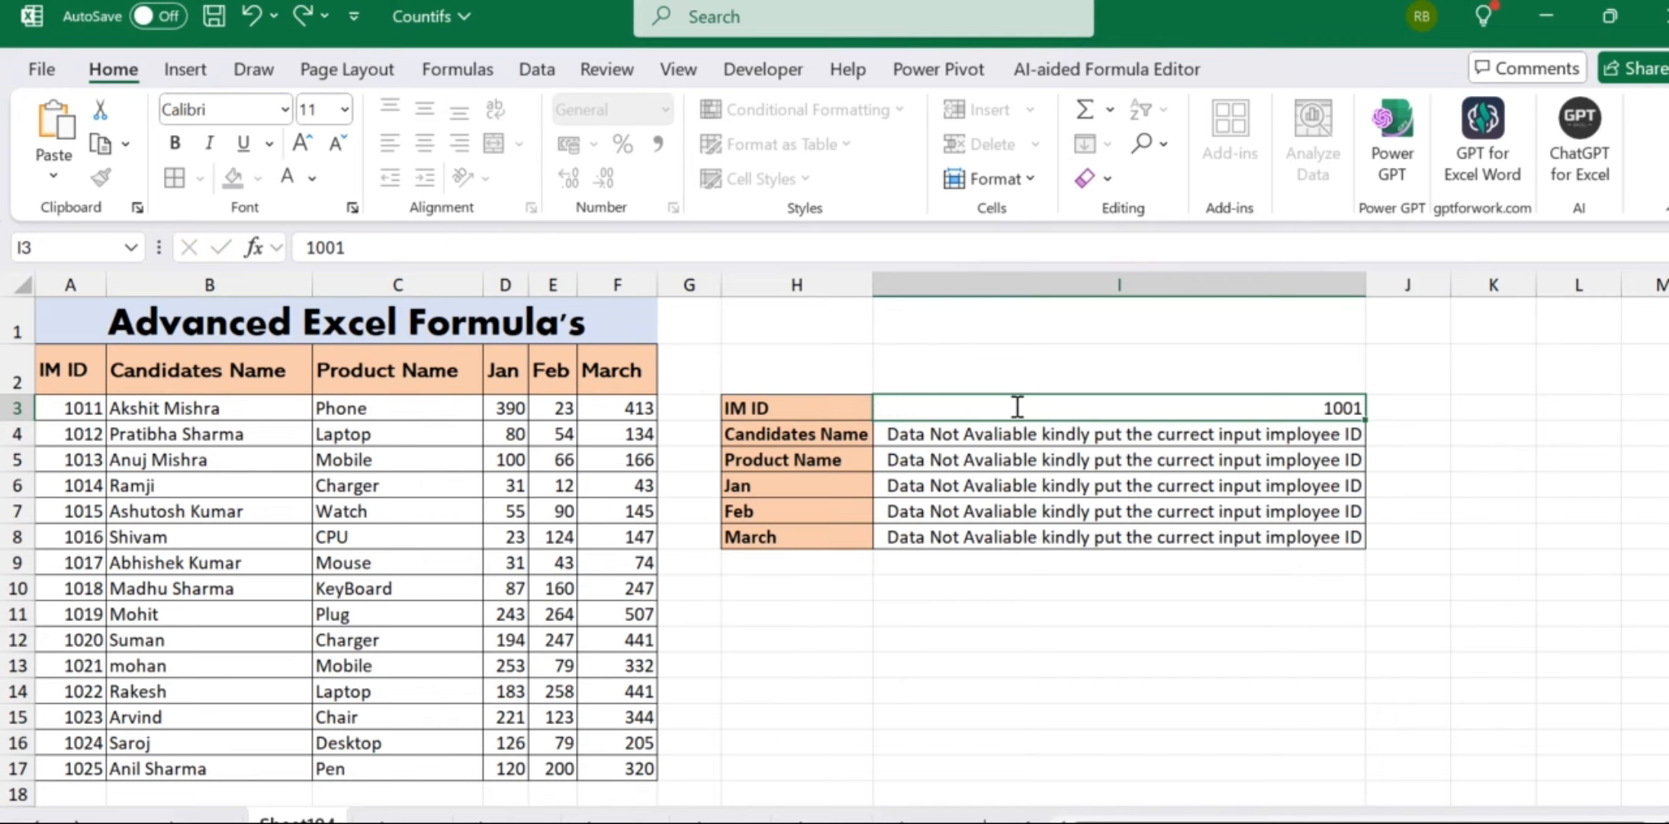
key("Left")
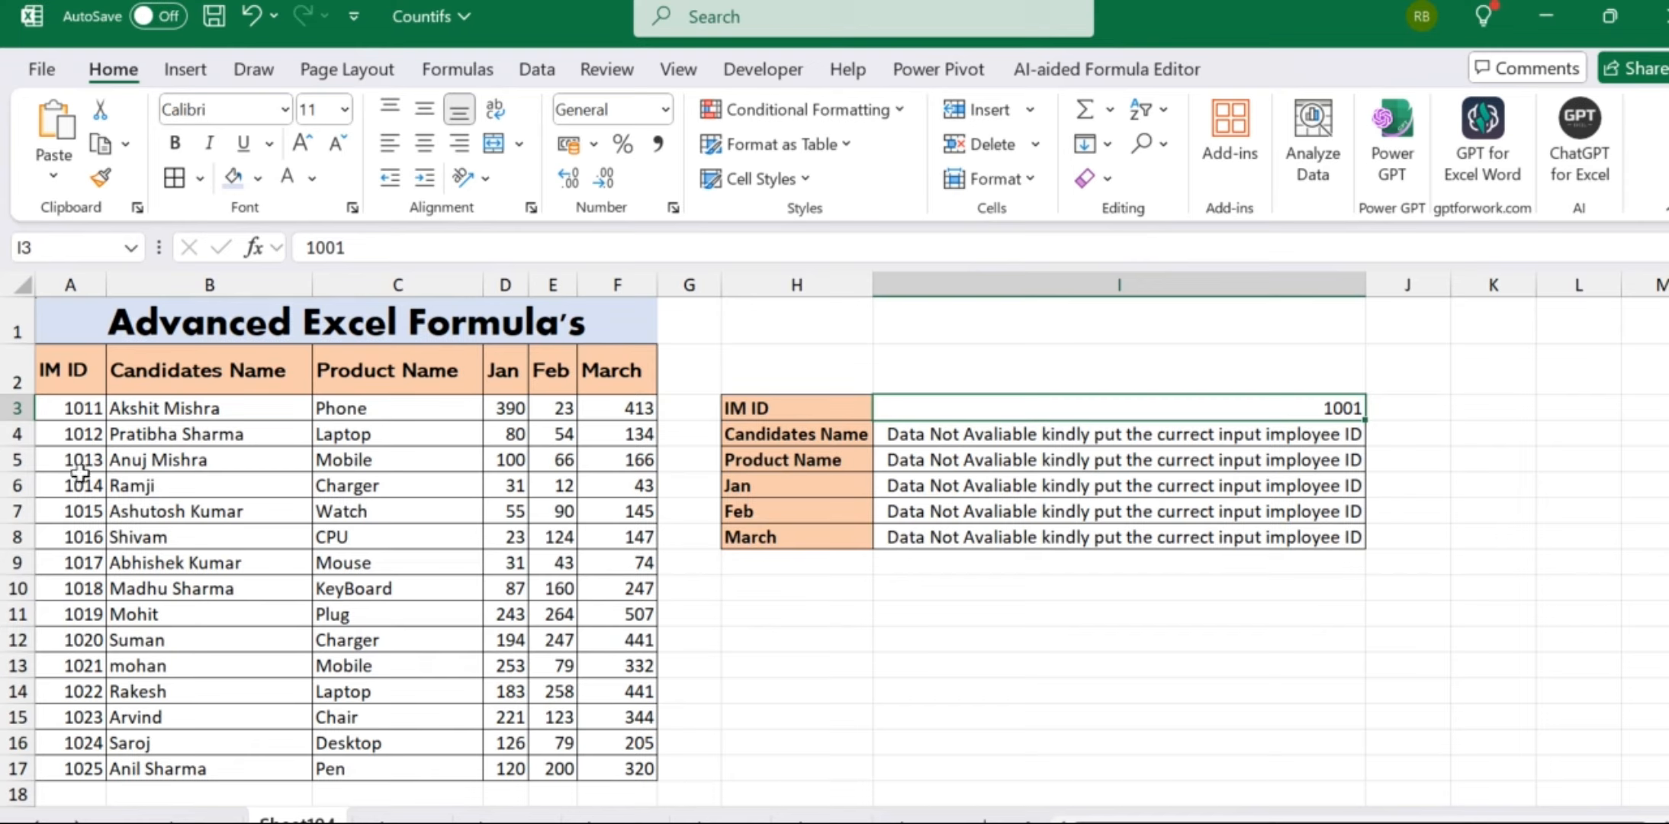
type("1010")
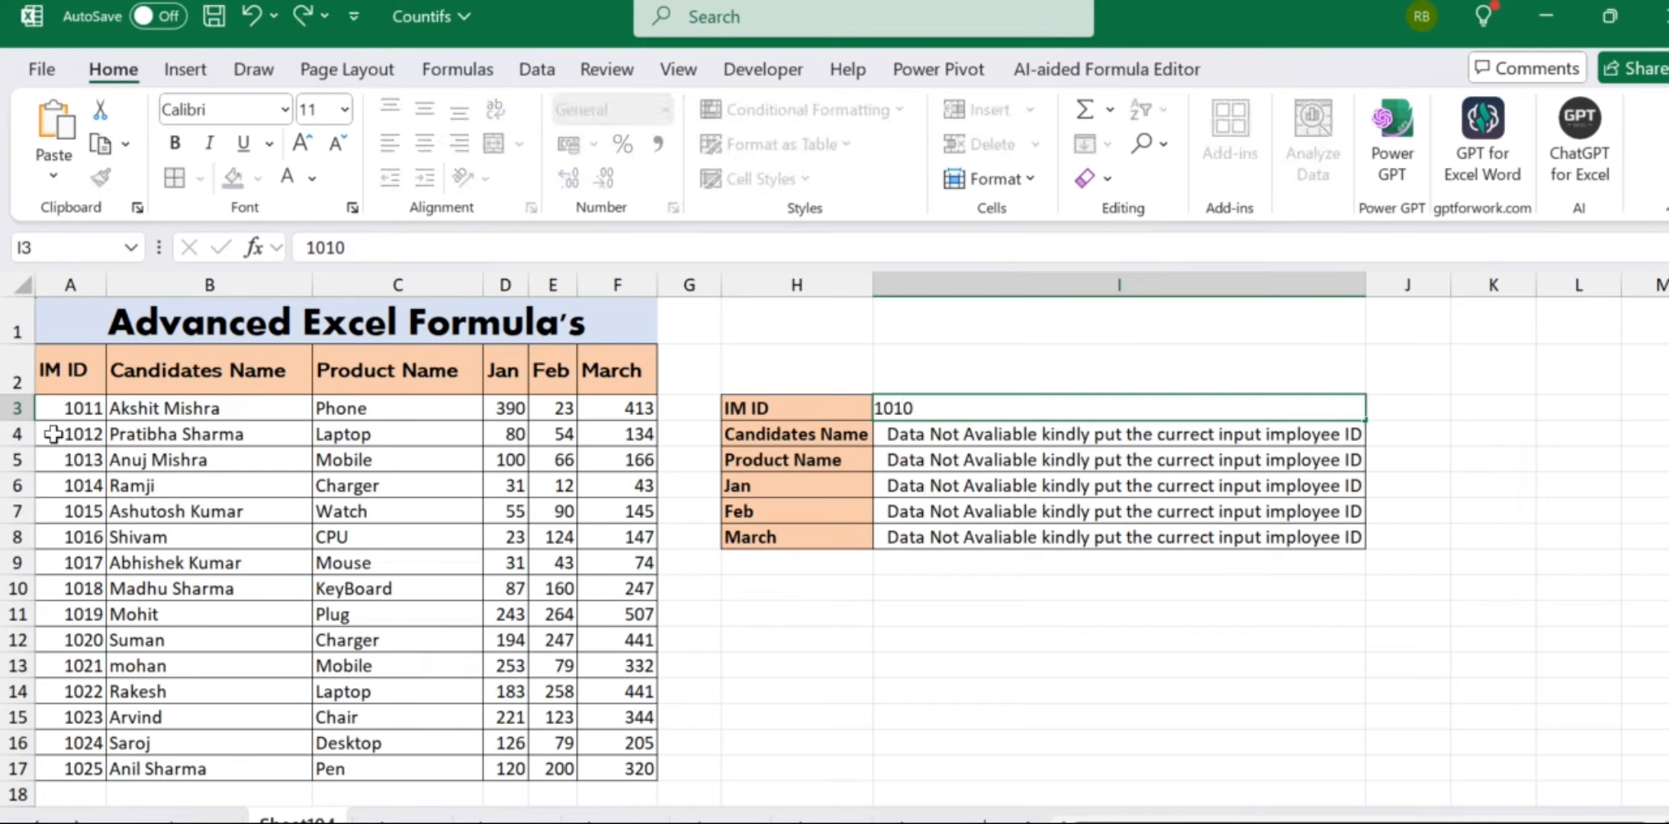
key("Right")
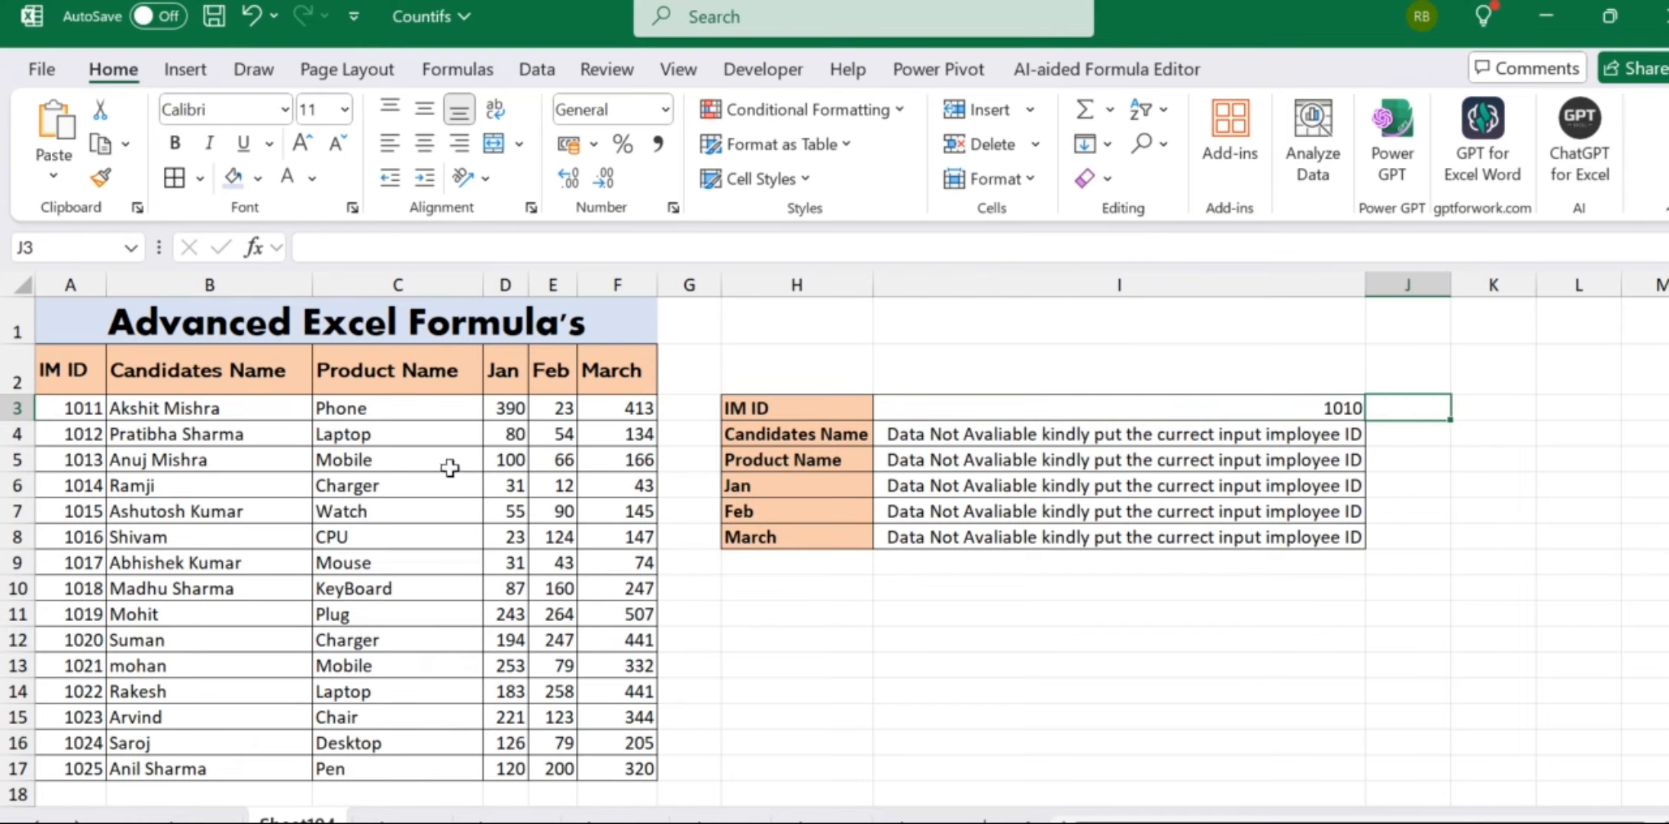
- Replace the IM ID in I3 with the first one listed in the source table
key("Left")
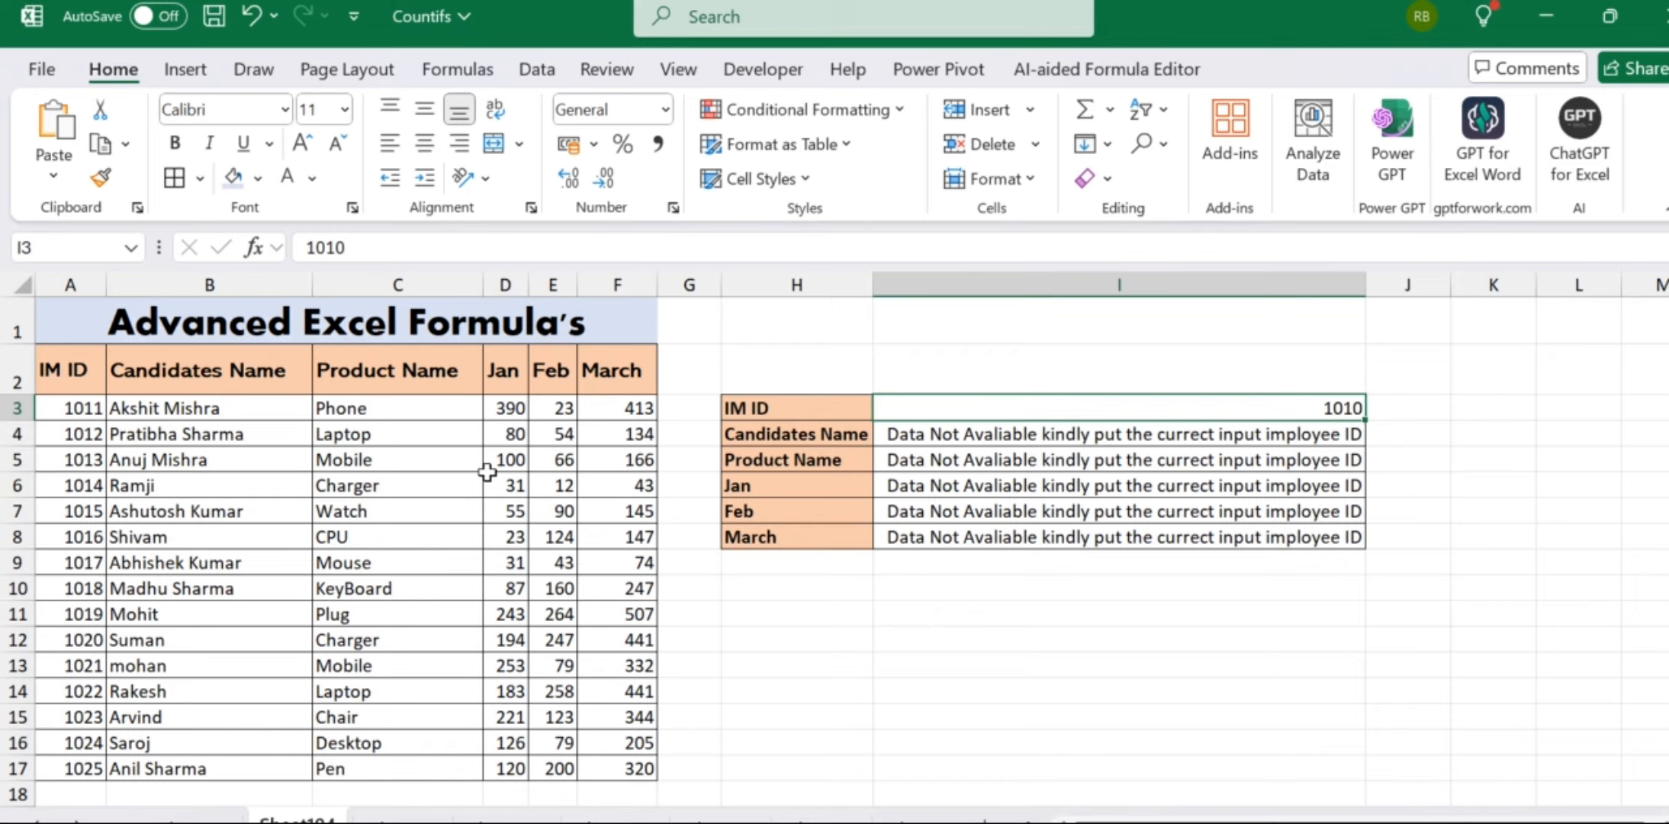
type("1011")
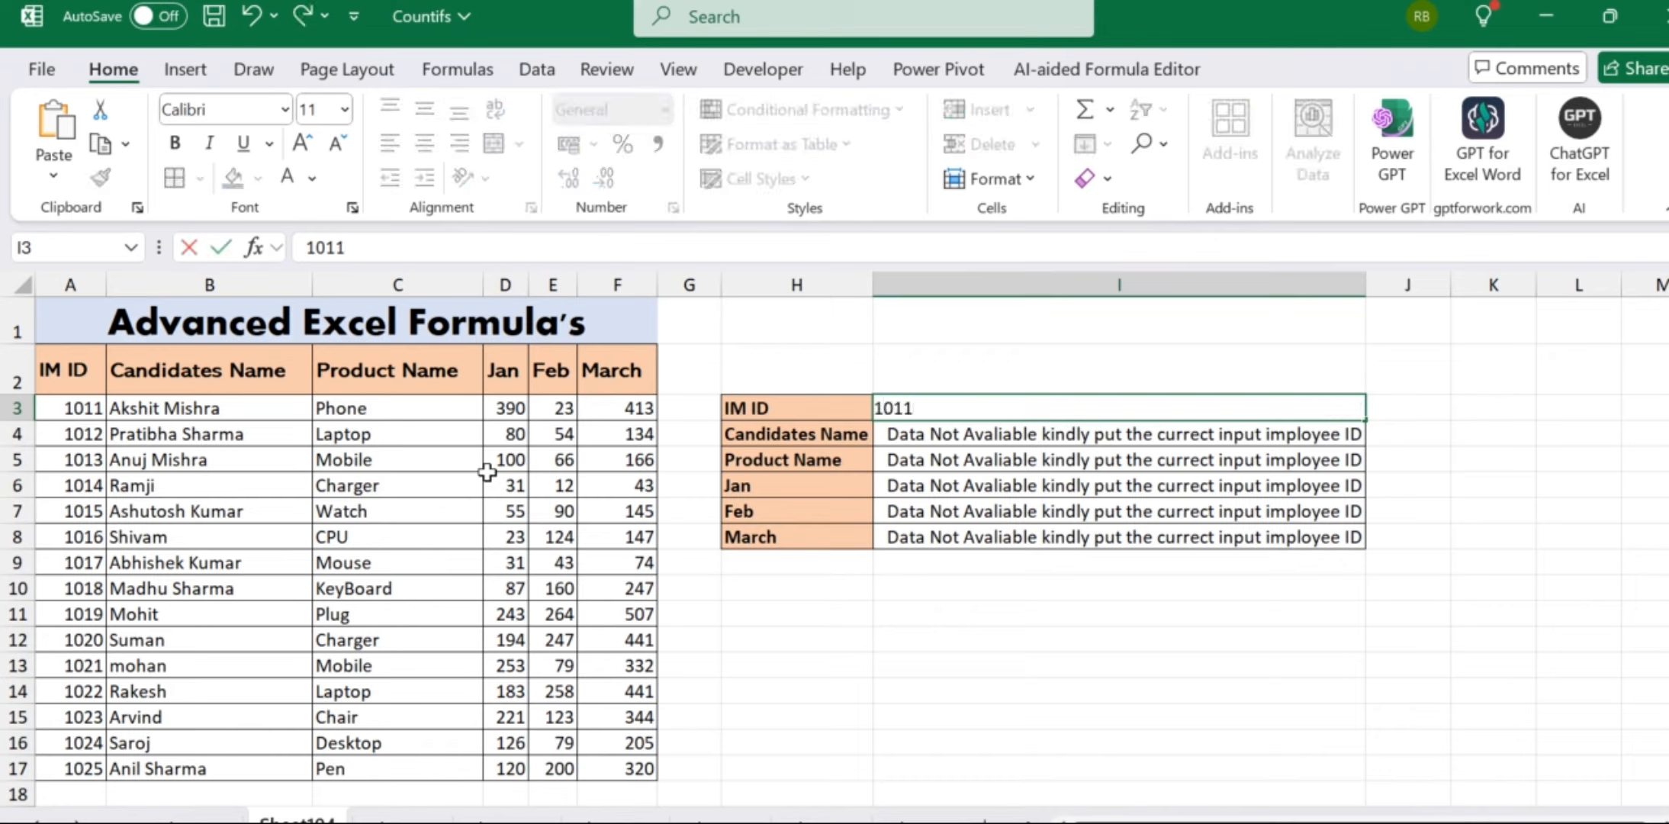
key("Right")
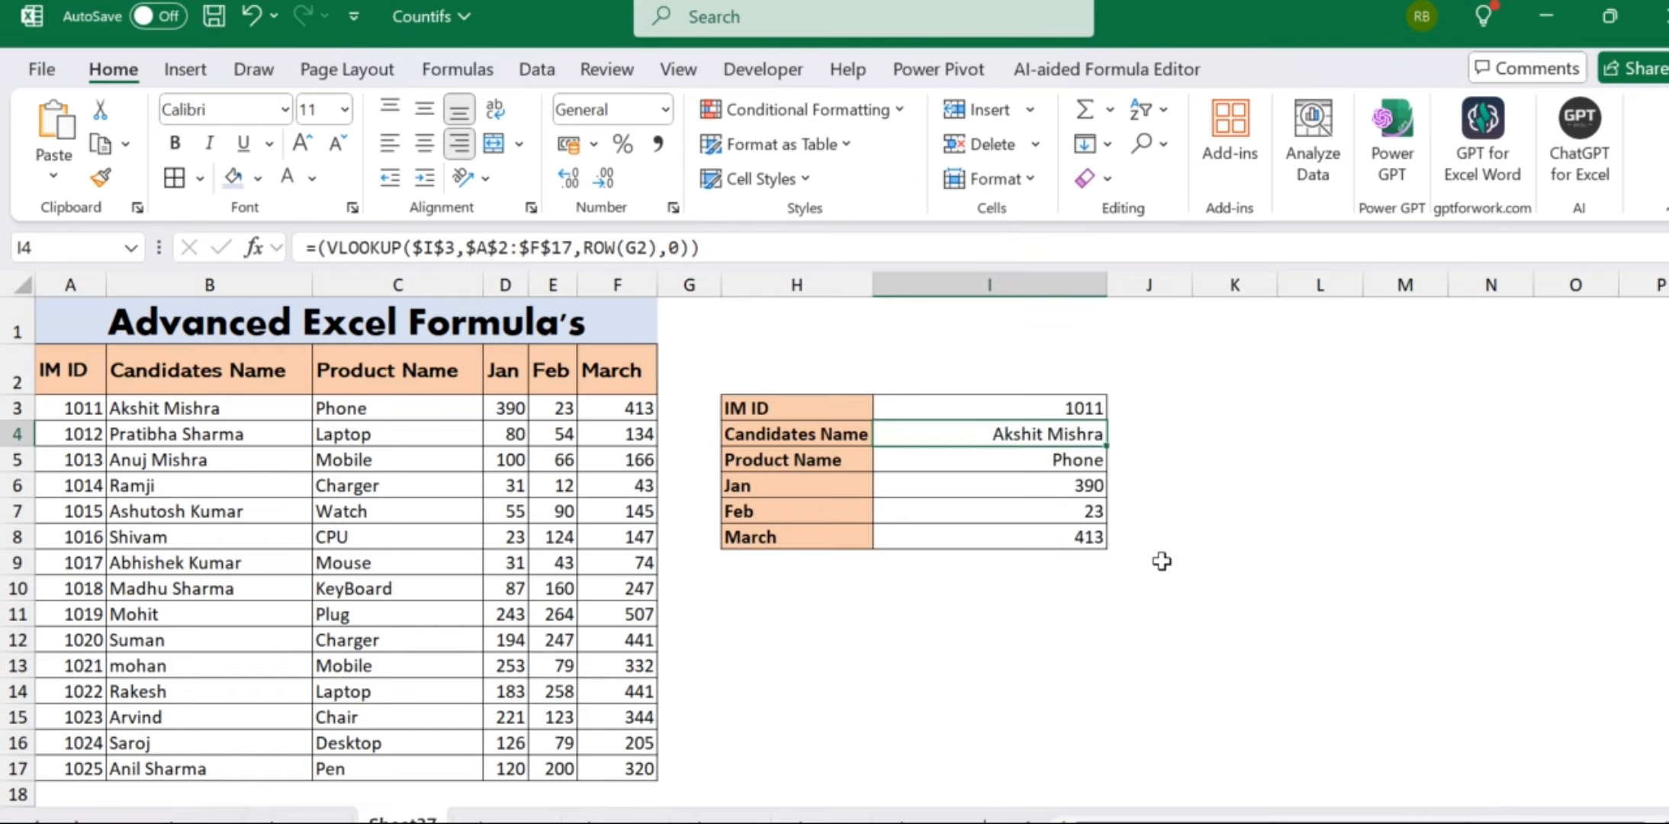
- Test the plain VLOOKUP form without IFERROR by entering 1010 as the IM ID in I3
key("Up")
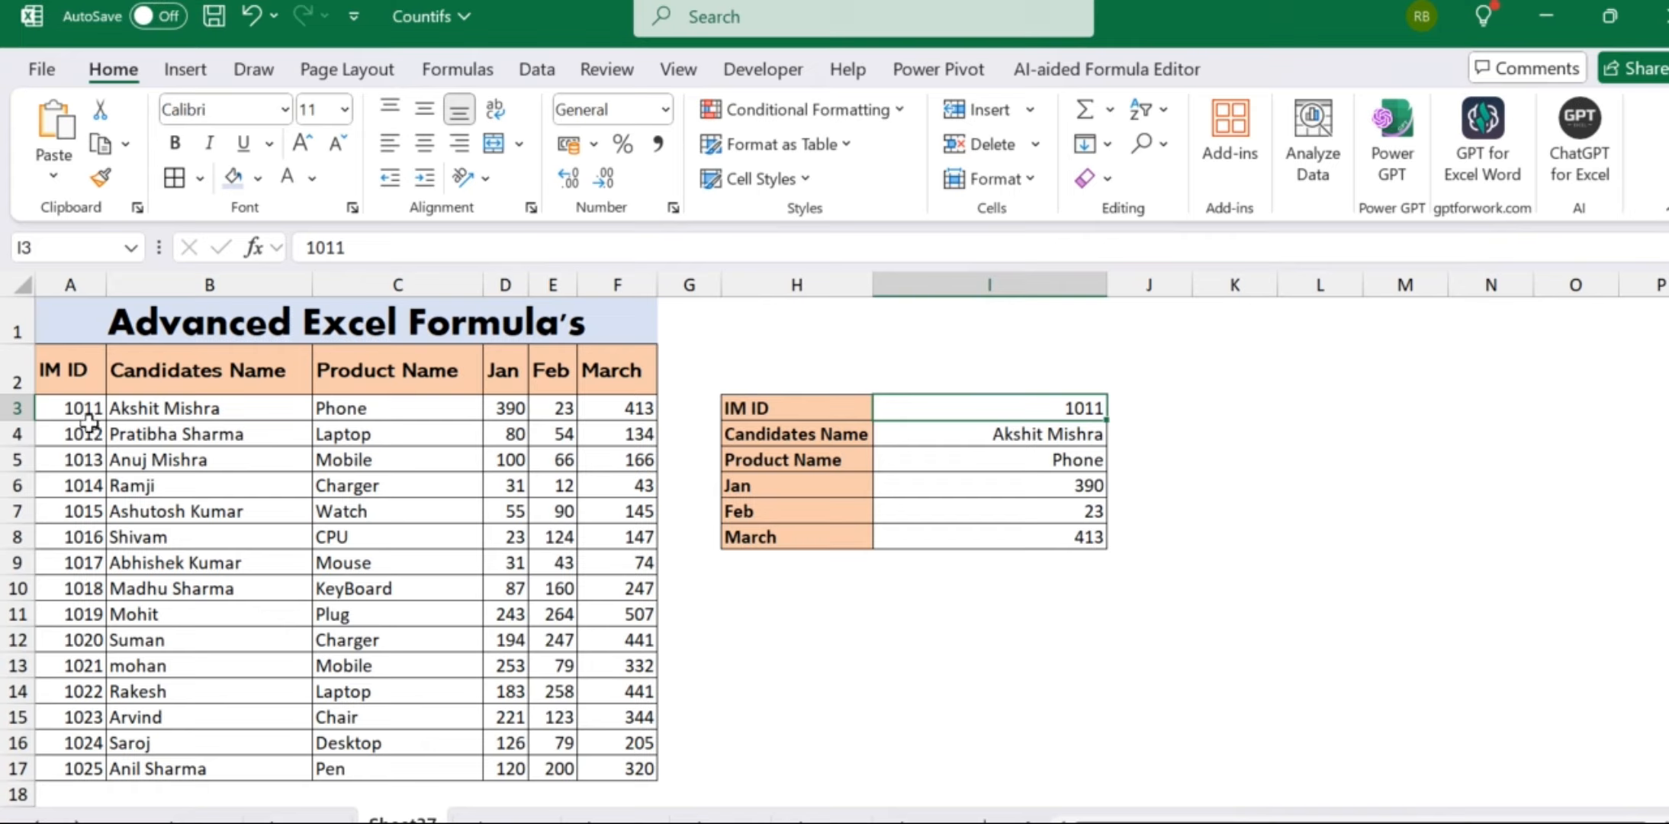
type("101")
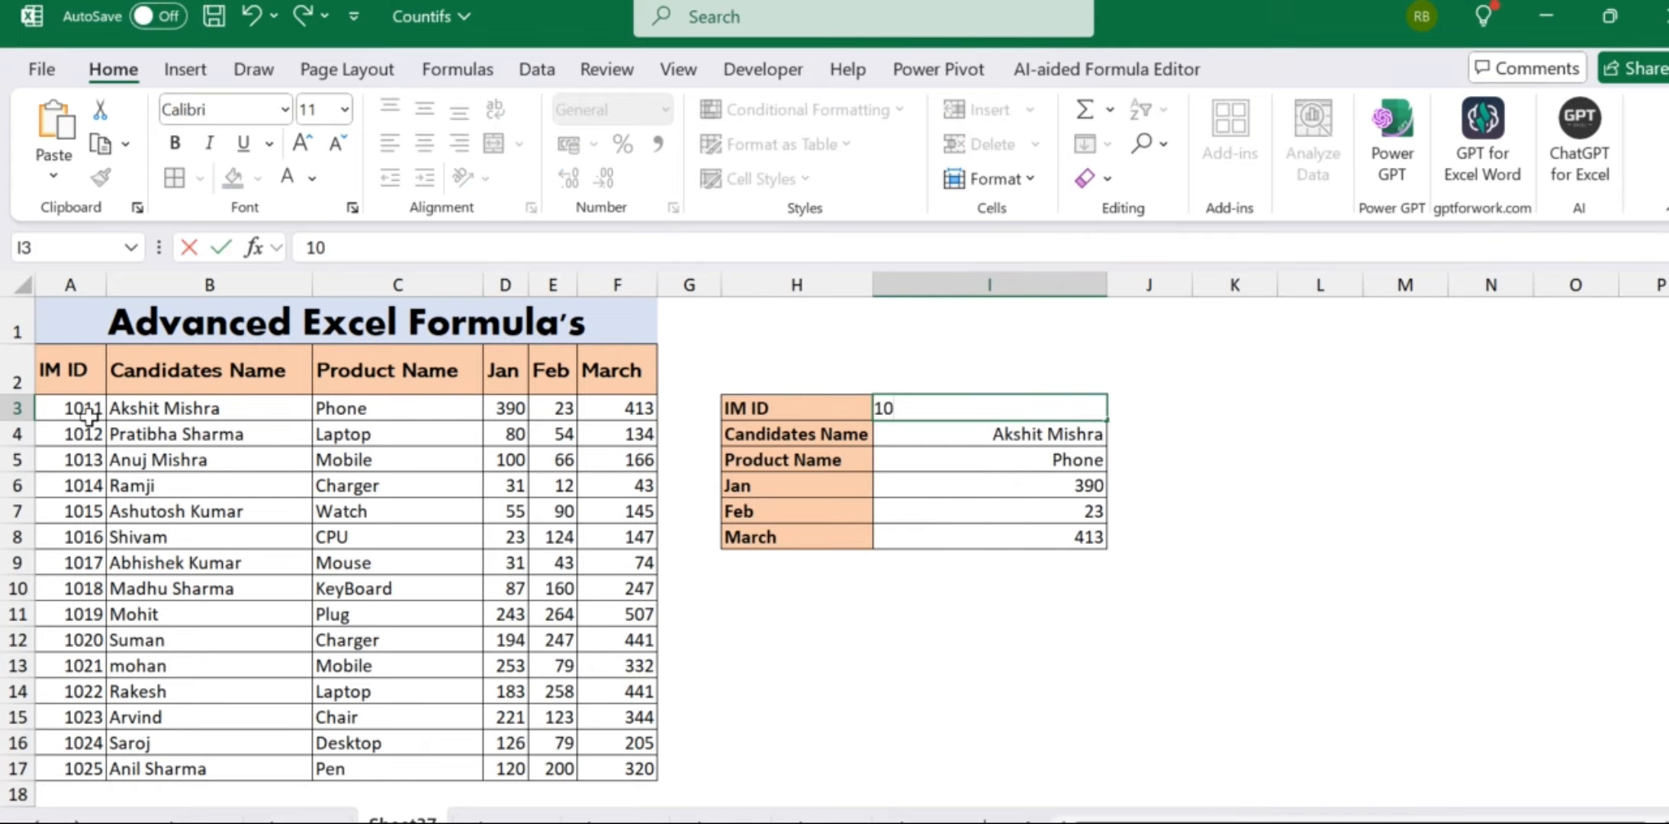
type("0")
key("Tab")
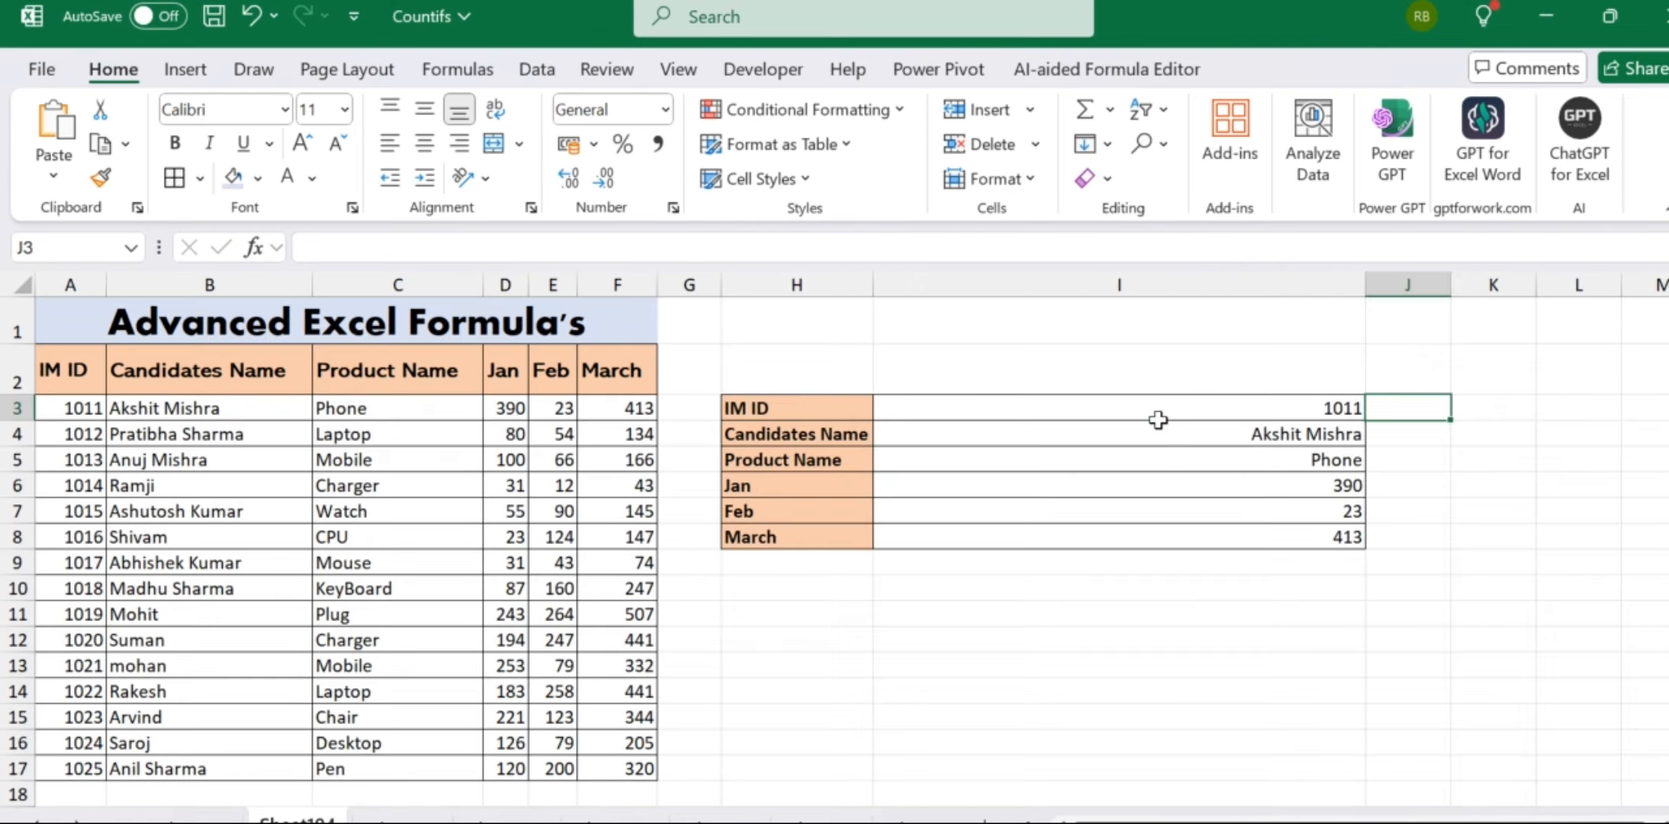
- Set the IM ID in I3 of the IFERROR lookup form to 1010
key("Left")
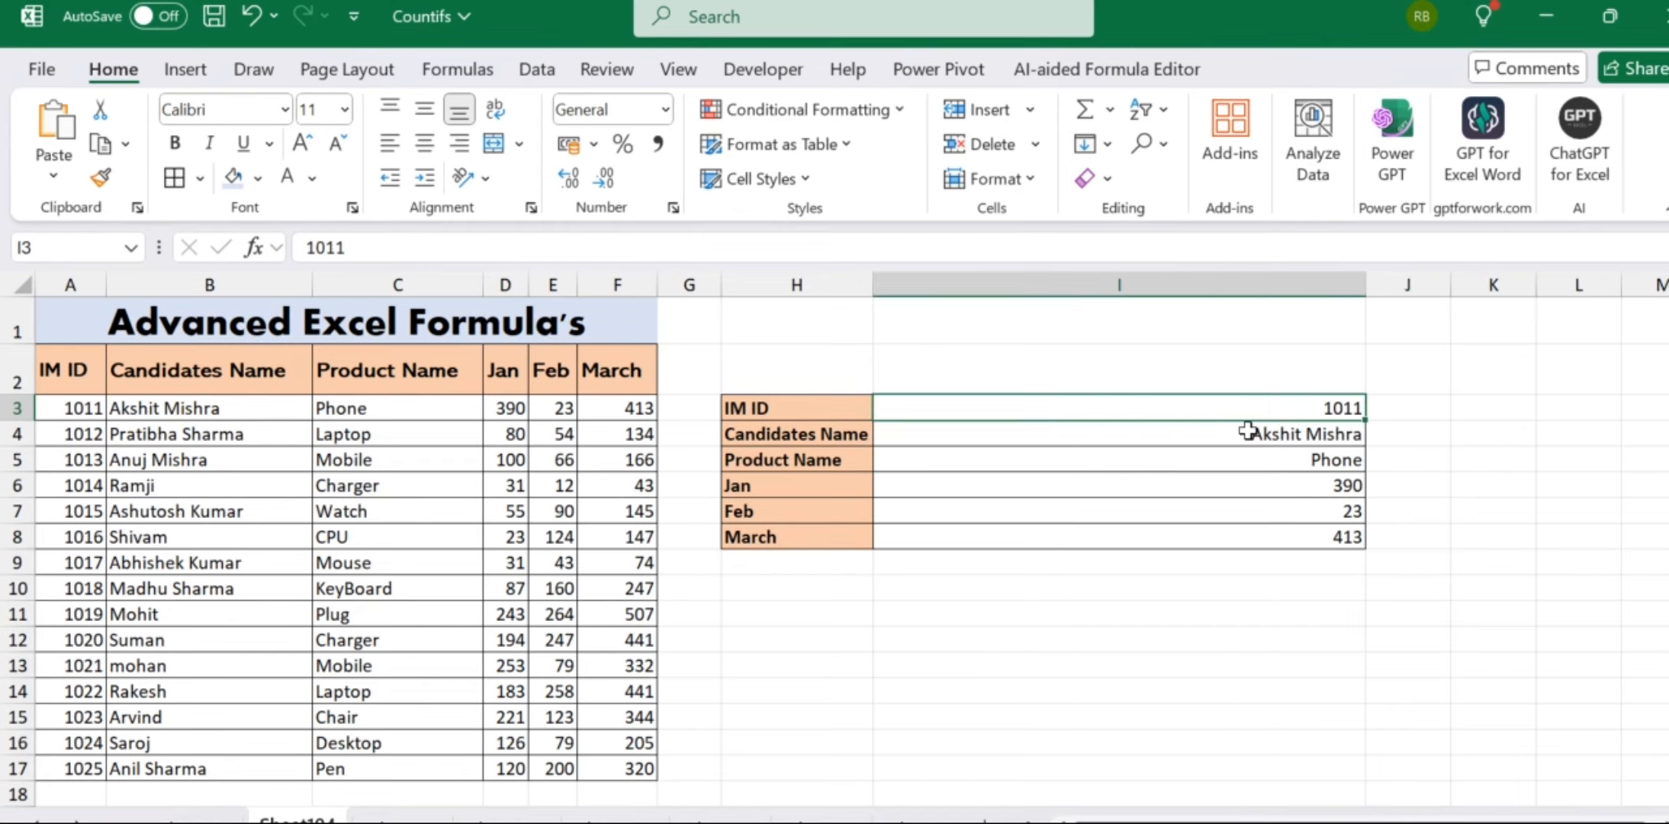
type("1010")
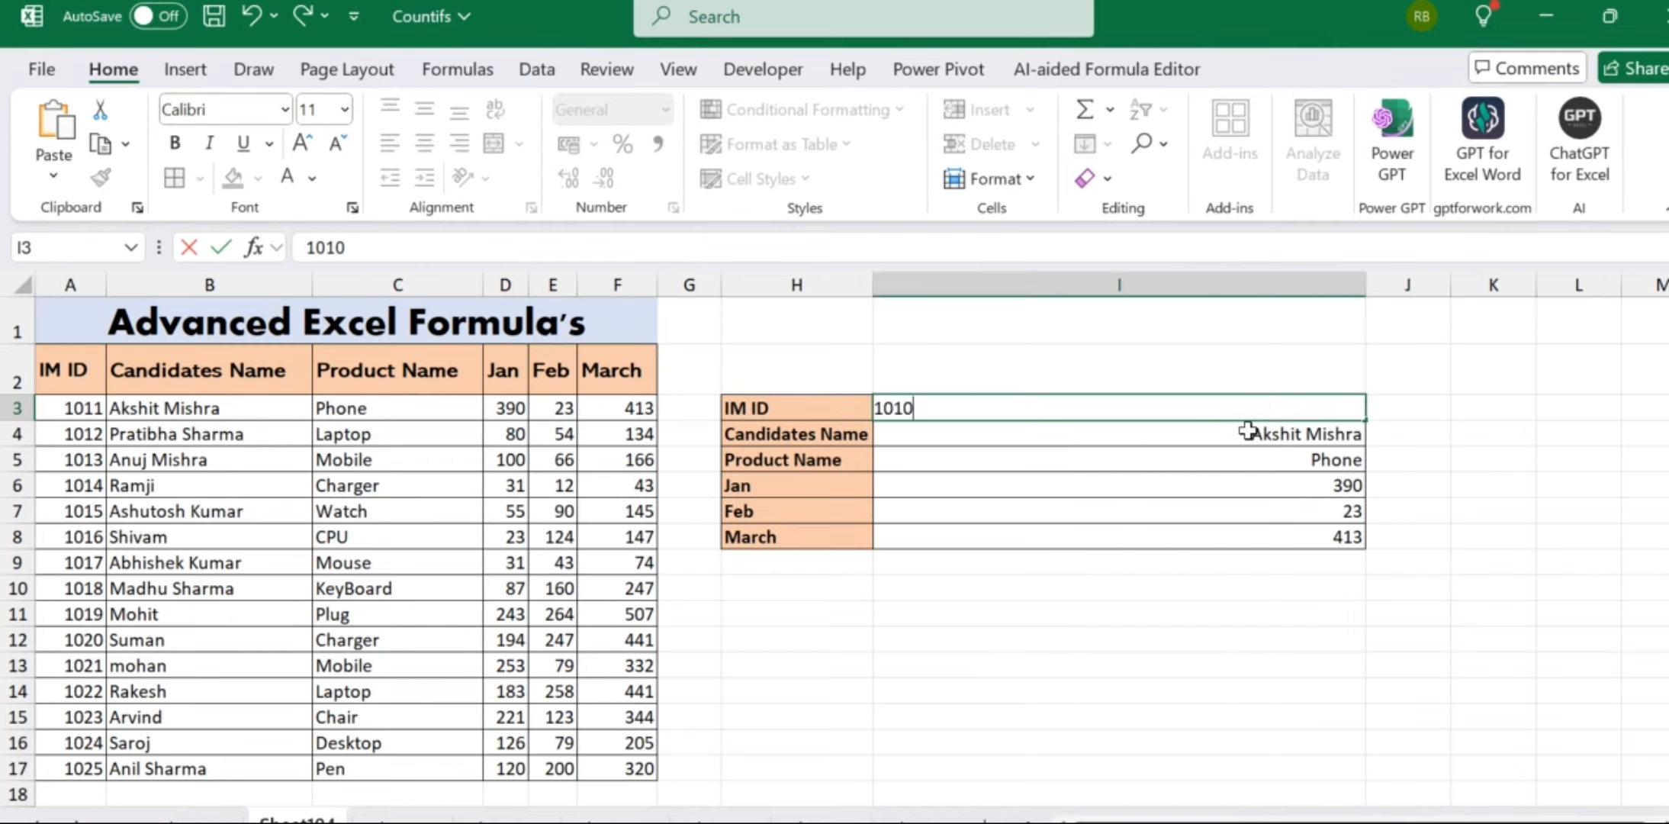
key("Tab")
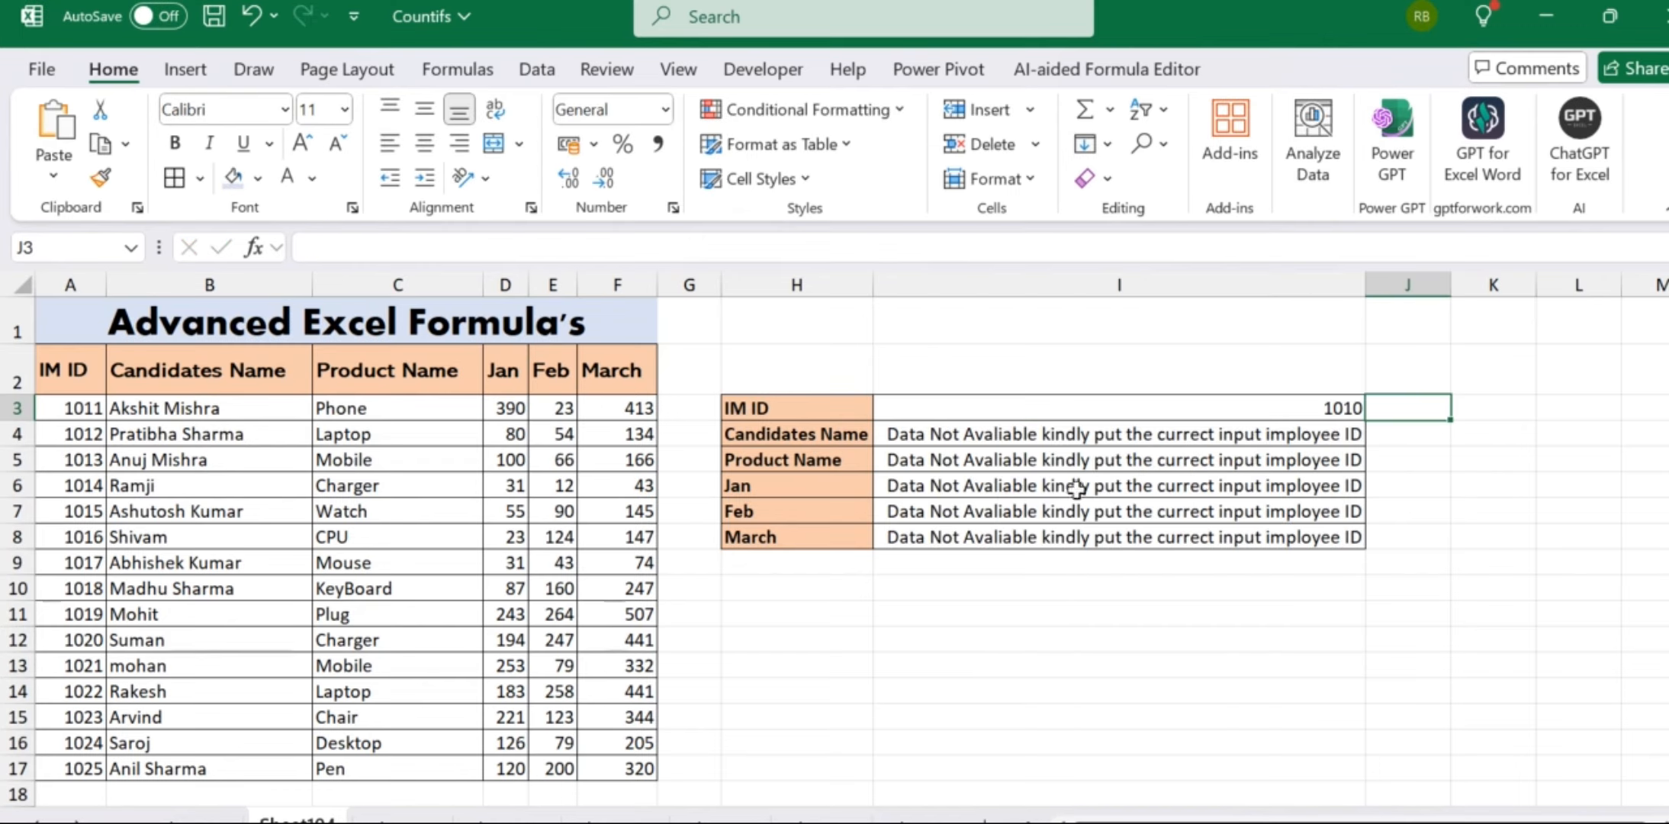
- Switch to the sheet holding the plain VLOOKUP form without IFERROR
key("ctrl+Page_Up")
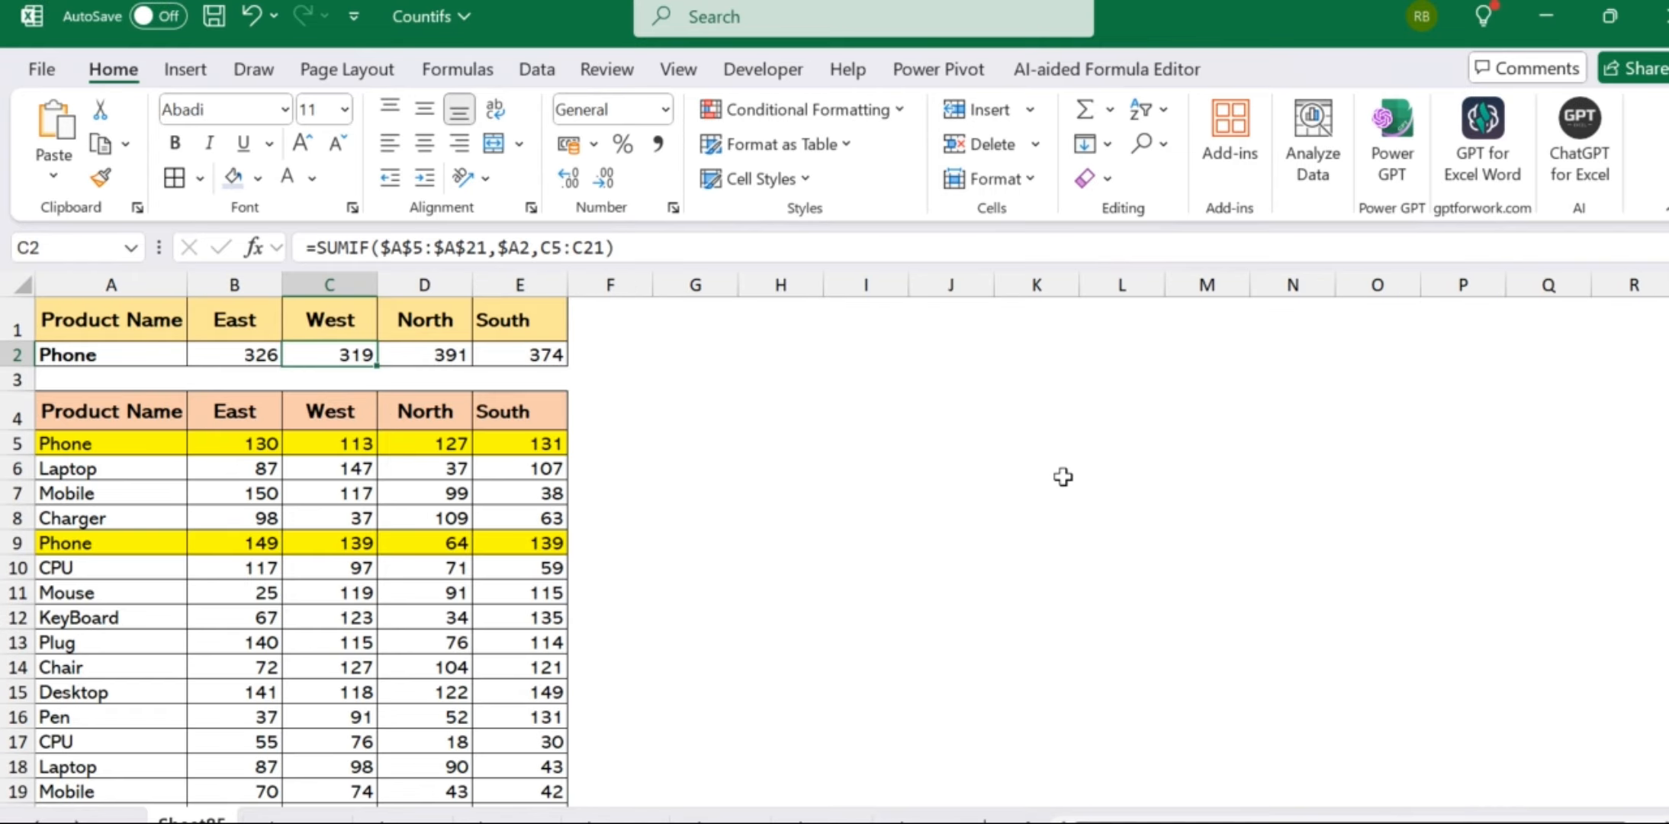
key("ctrl+Page_Down")
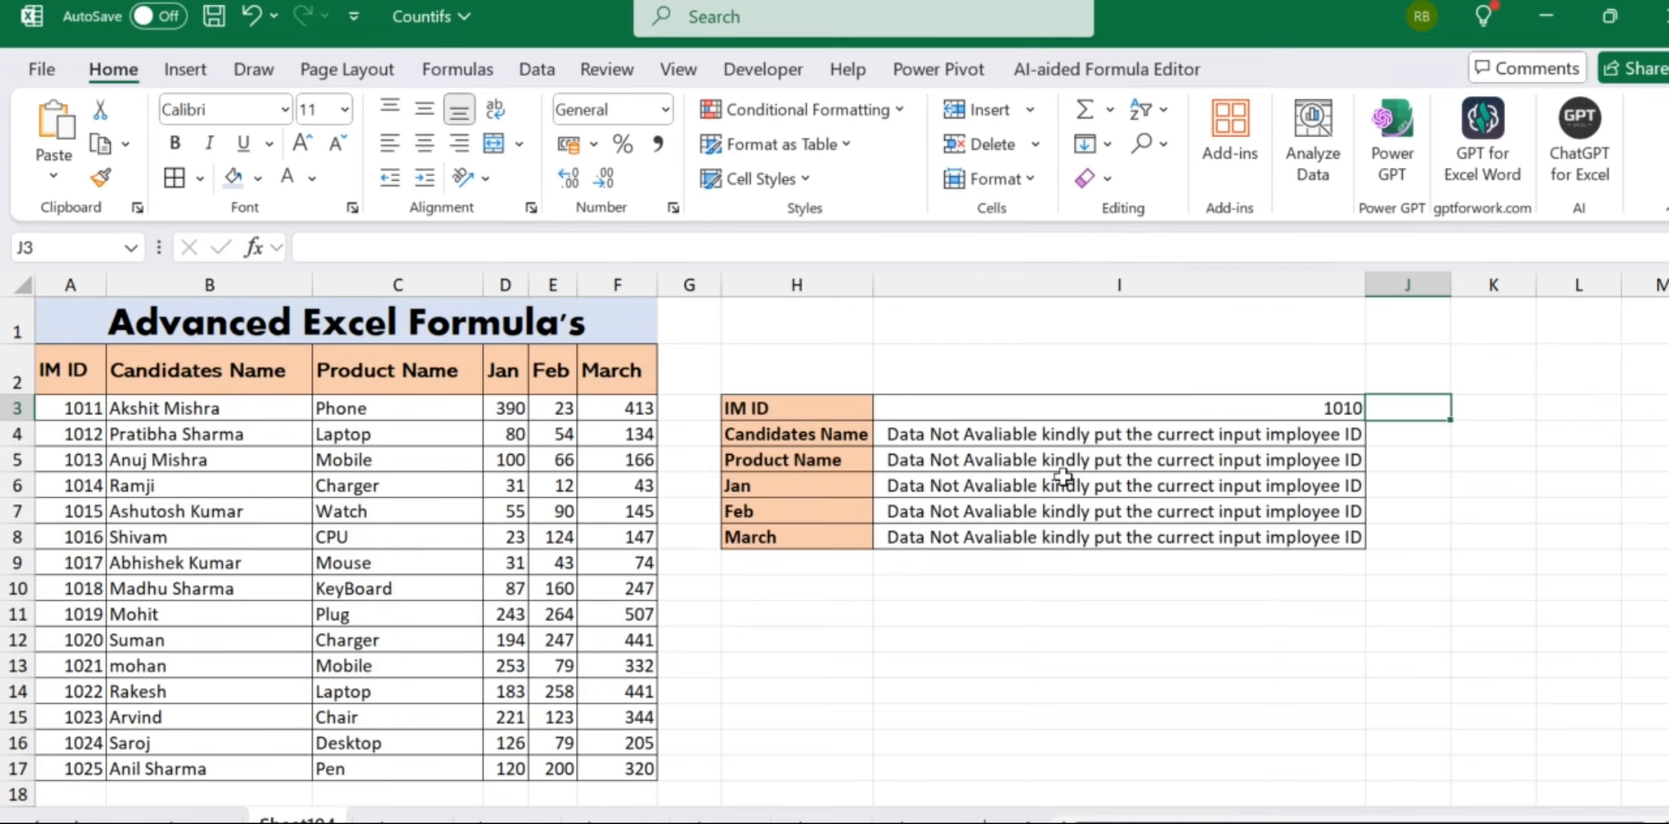
key("ctrl+Page_Down")
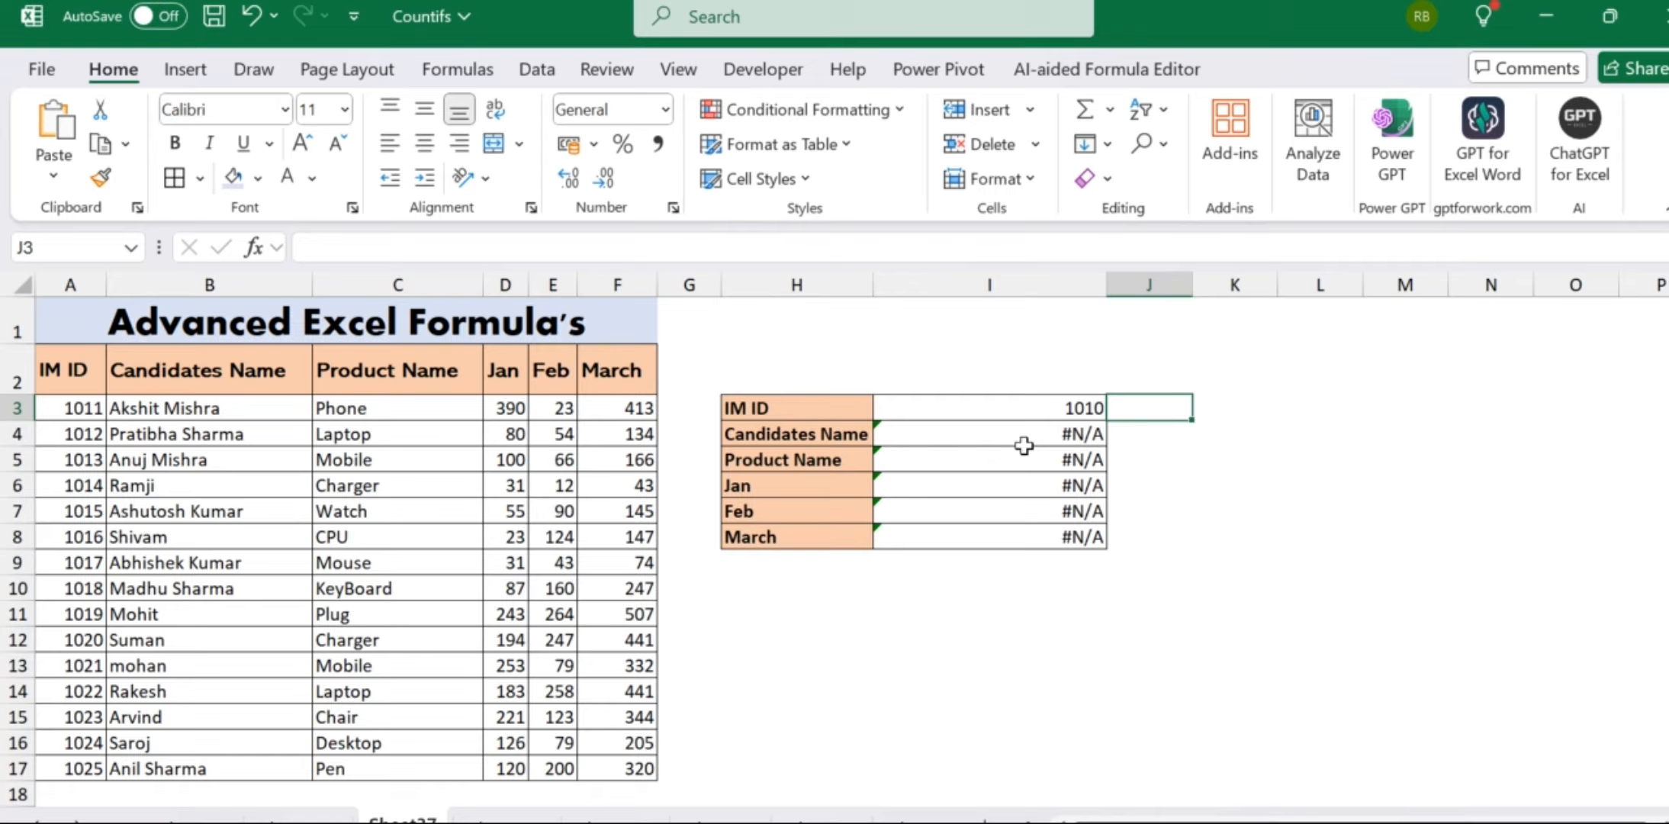
- Clear the IM ID and all lookup formulas from I2:I8 in the plain VLOOKUP form
key("Left")
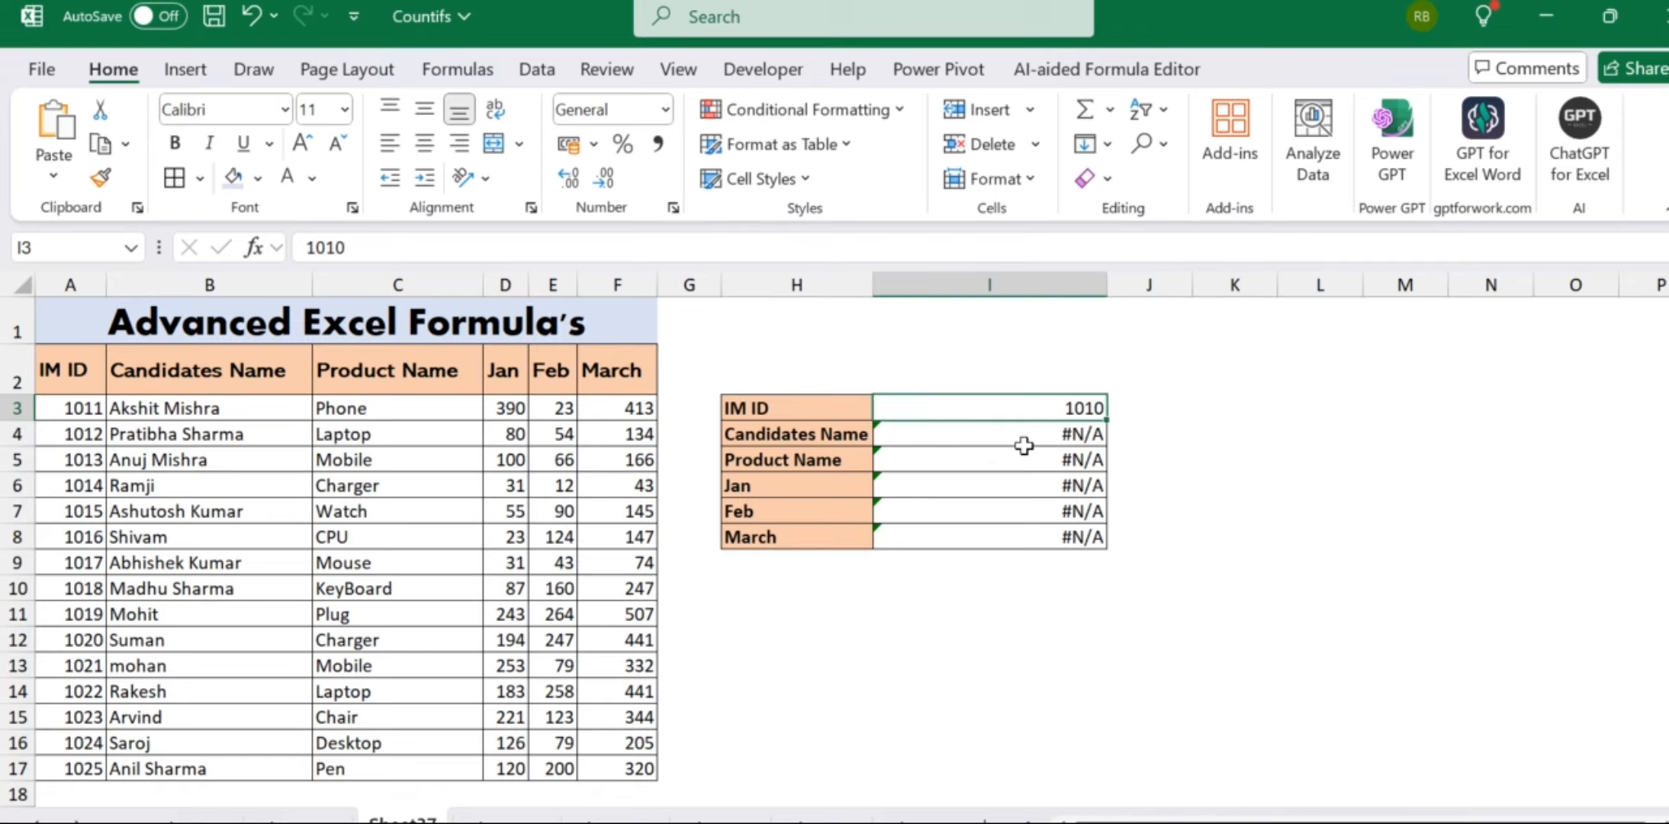
key("Right")
key("Left")
key("Right")
key("Left")
key("Up")
key("shift+Down")
key("ctrl+shift+Down")
key("Delete")
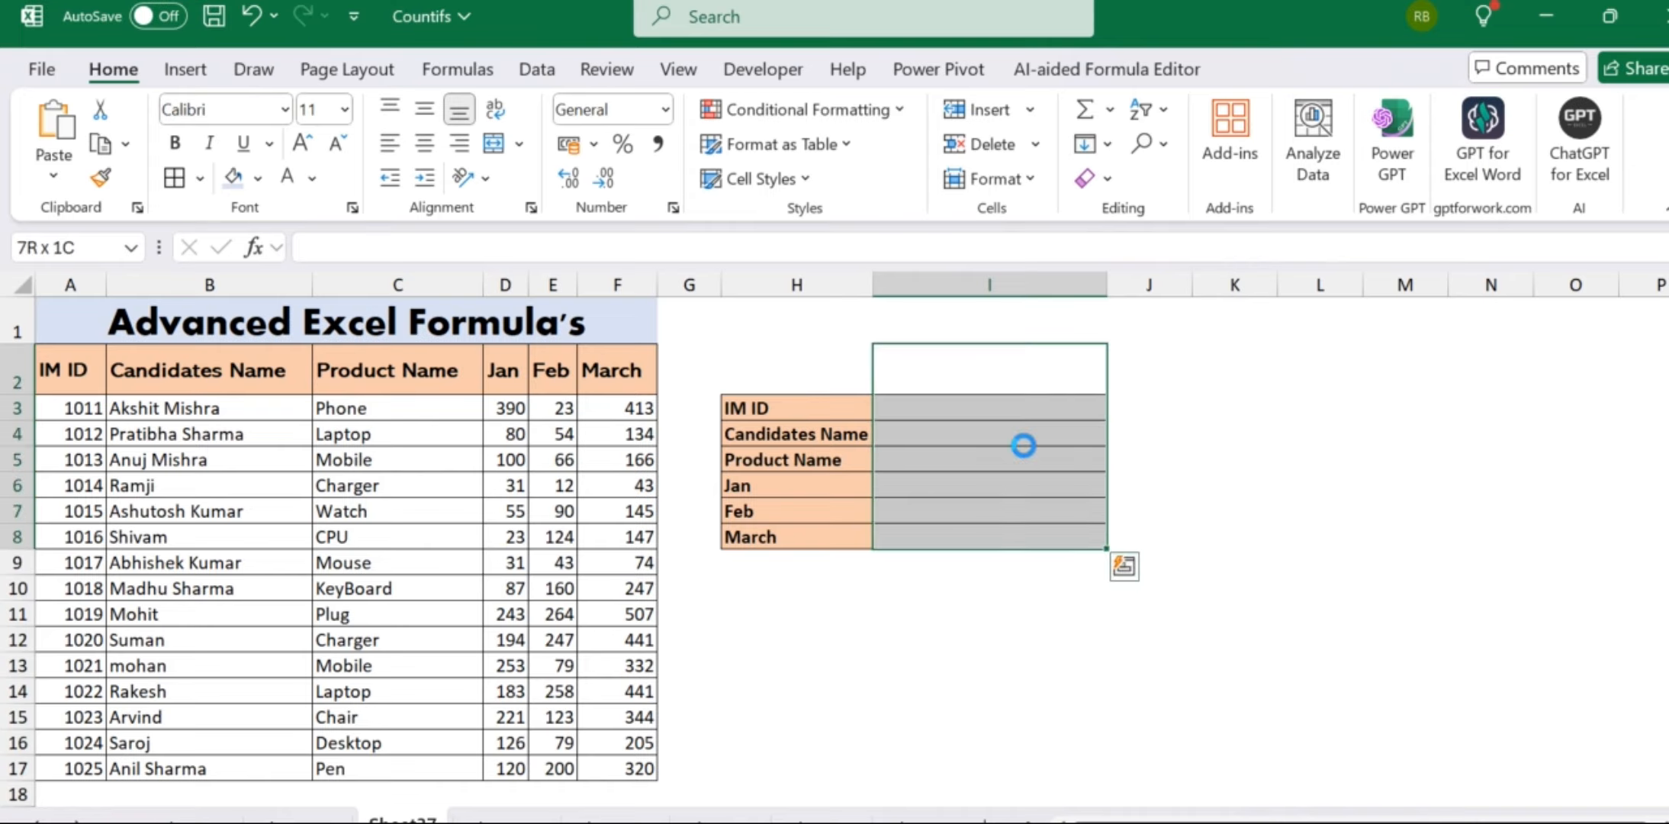
key("Right")
key("Left")
key("Right")
key("Right")
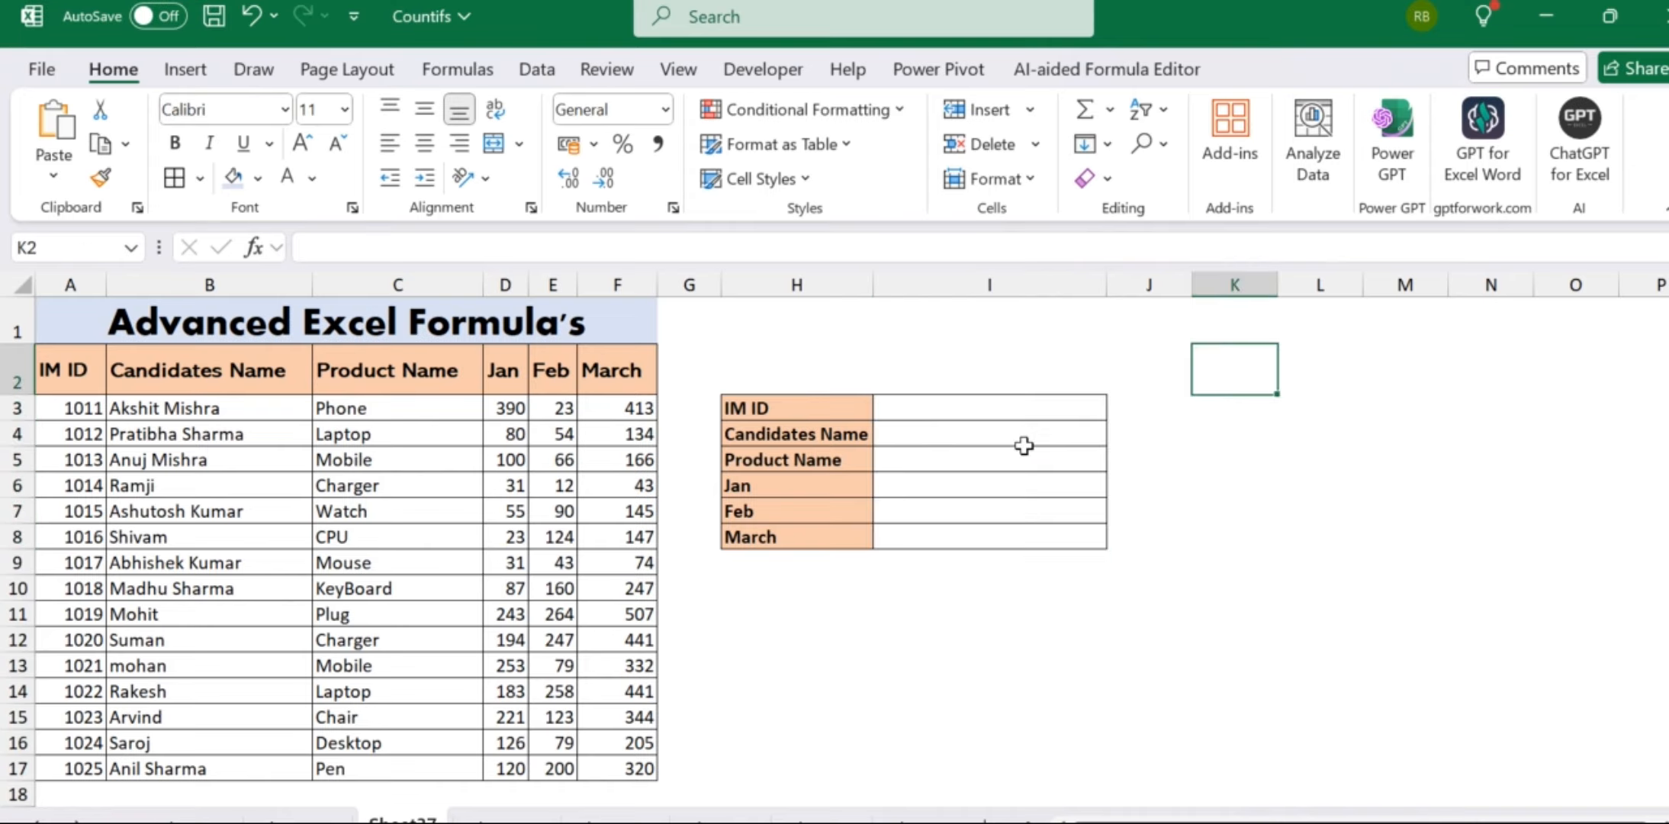
key("alt+w")
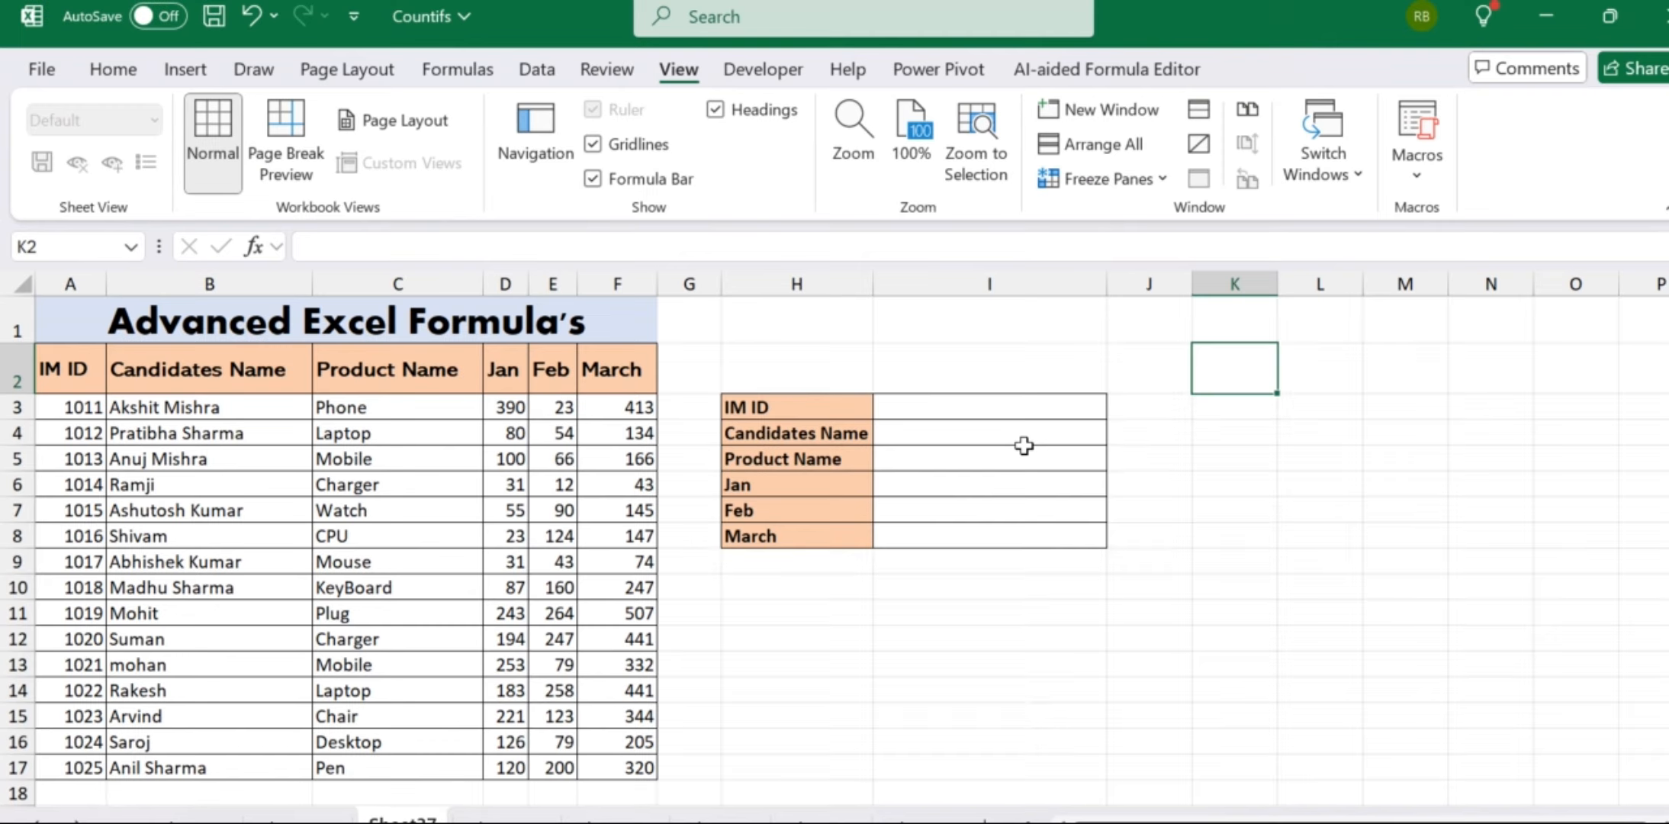
key("f")
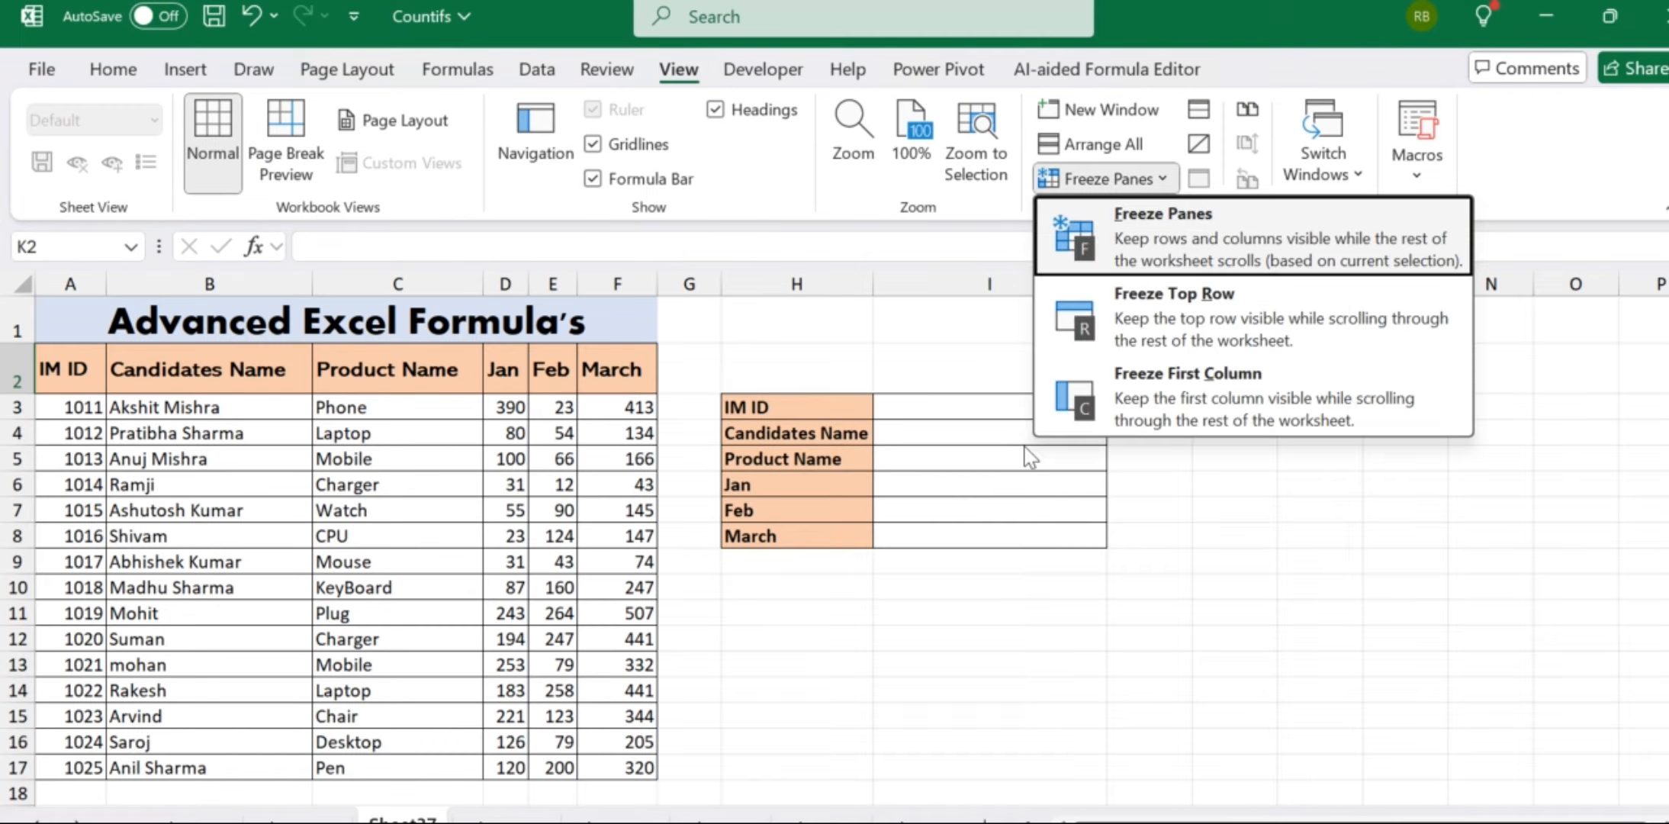
key("f")
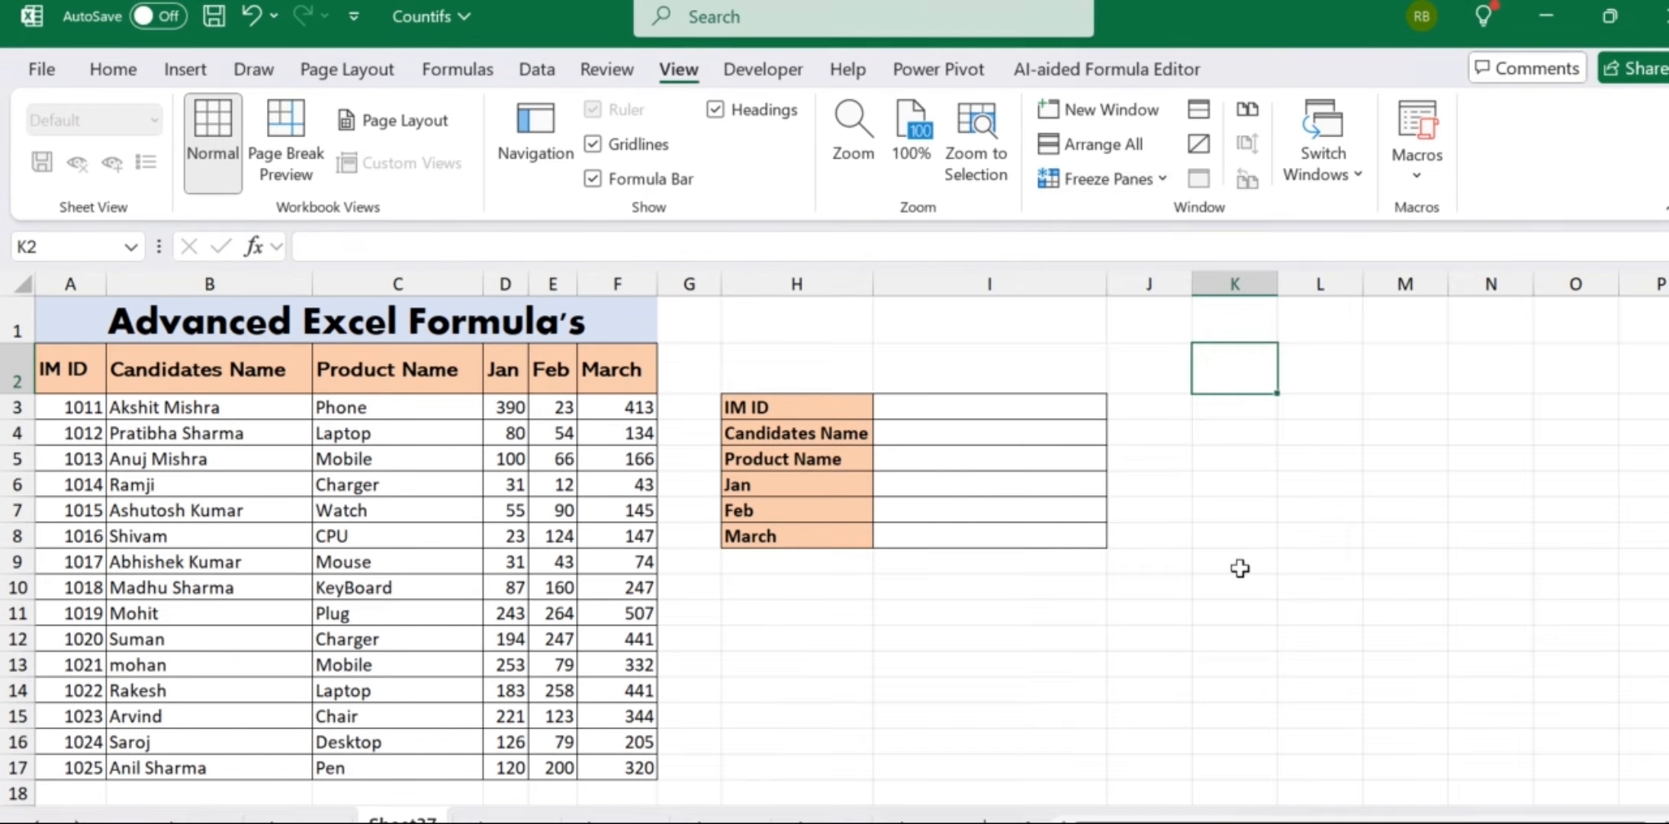
- Hide the gridlines on the practice lookup sheet
key("alt+w")
key("v")
key("g")
left_click(1240, 569)
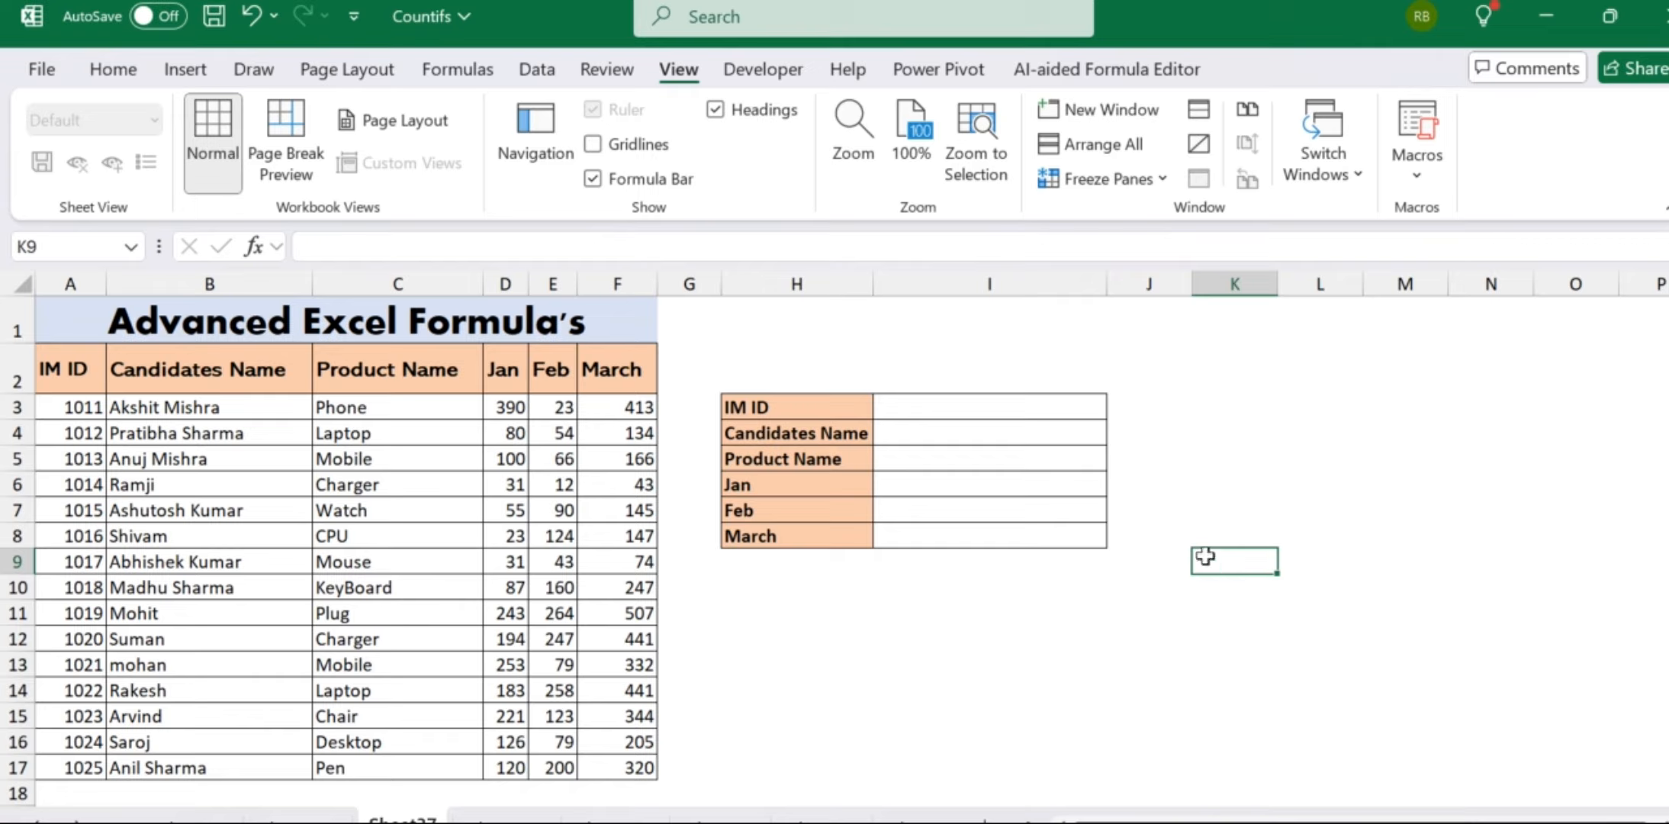
- Begin a VLOOKUP formula in I4 with I3 as the lookup value and A2:F17 as the table array
left_click(1066, 414)
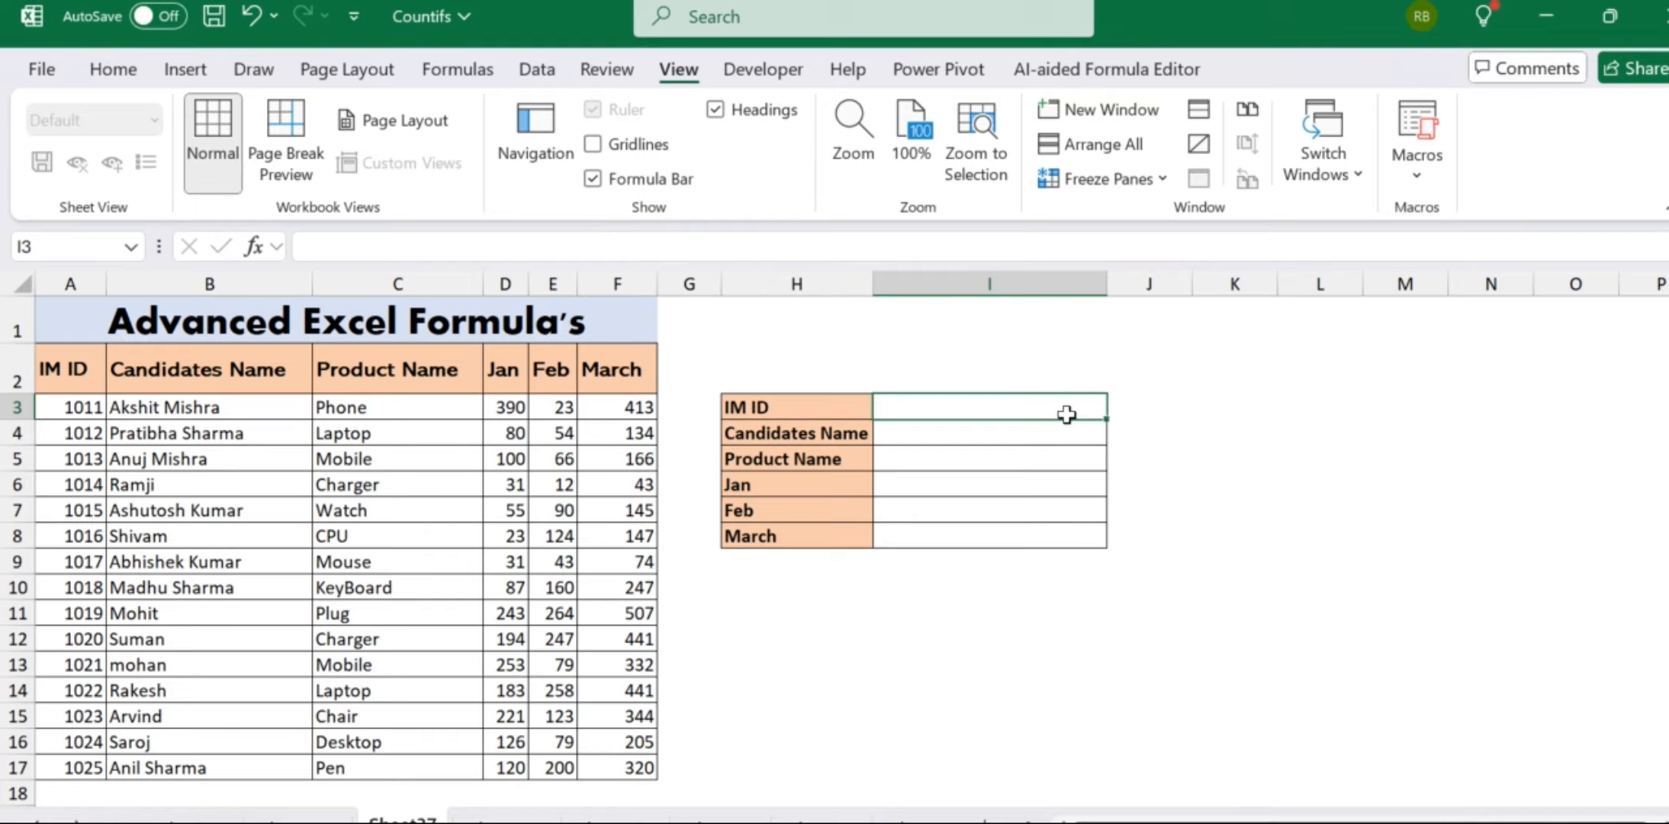
key("Down")
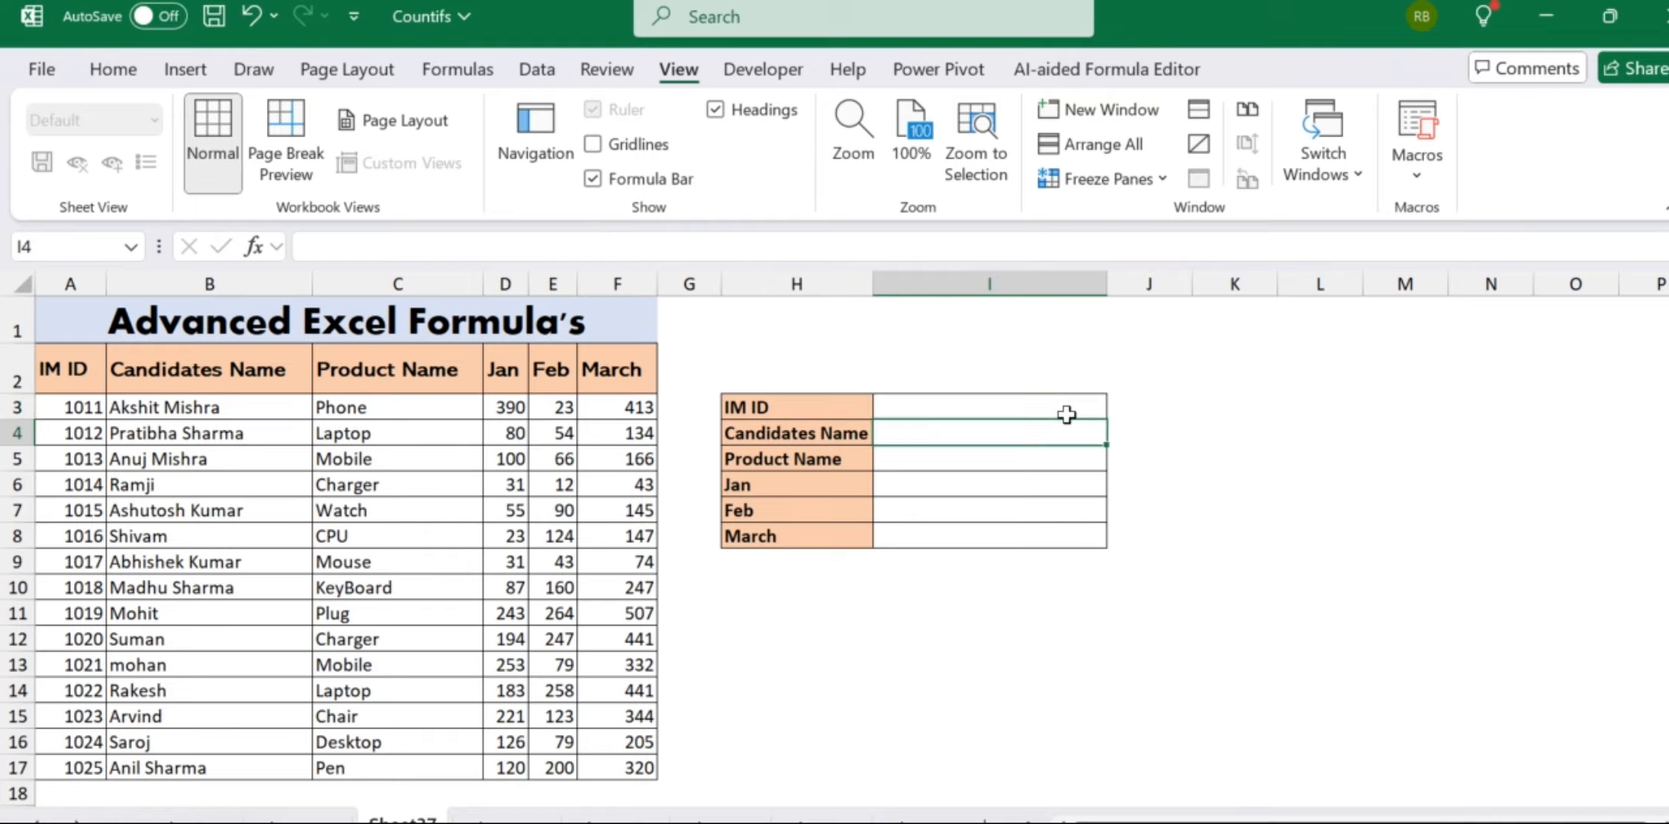
type("=VLOOKUP(")
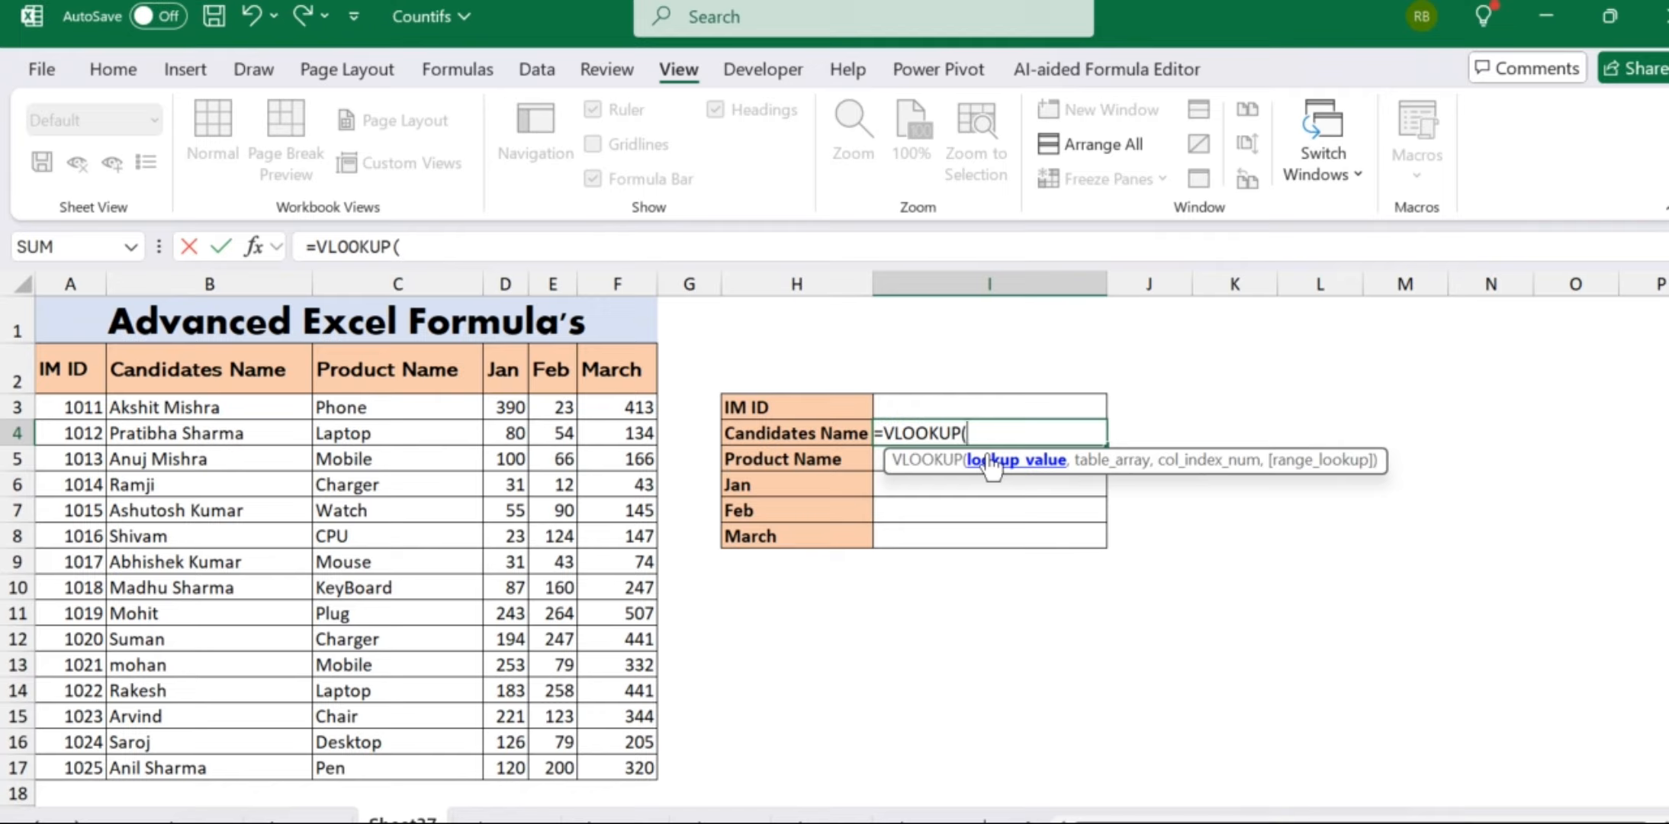
left_click(960, 399)
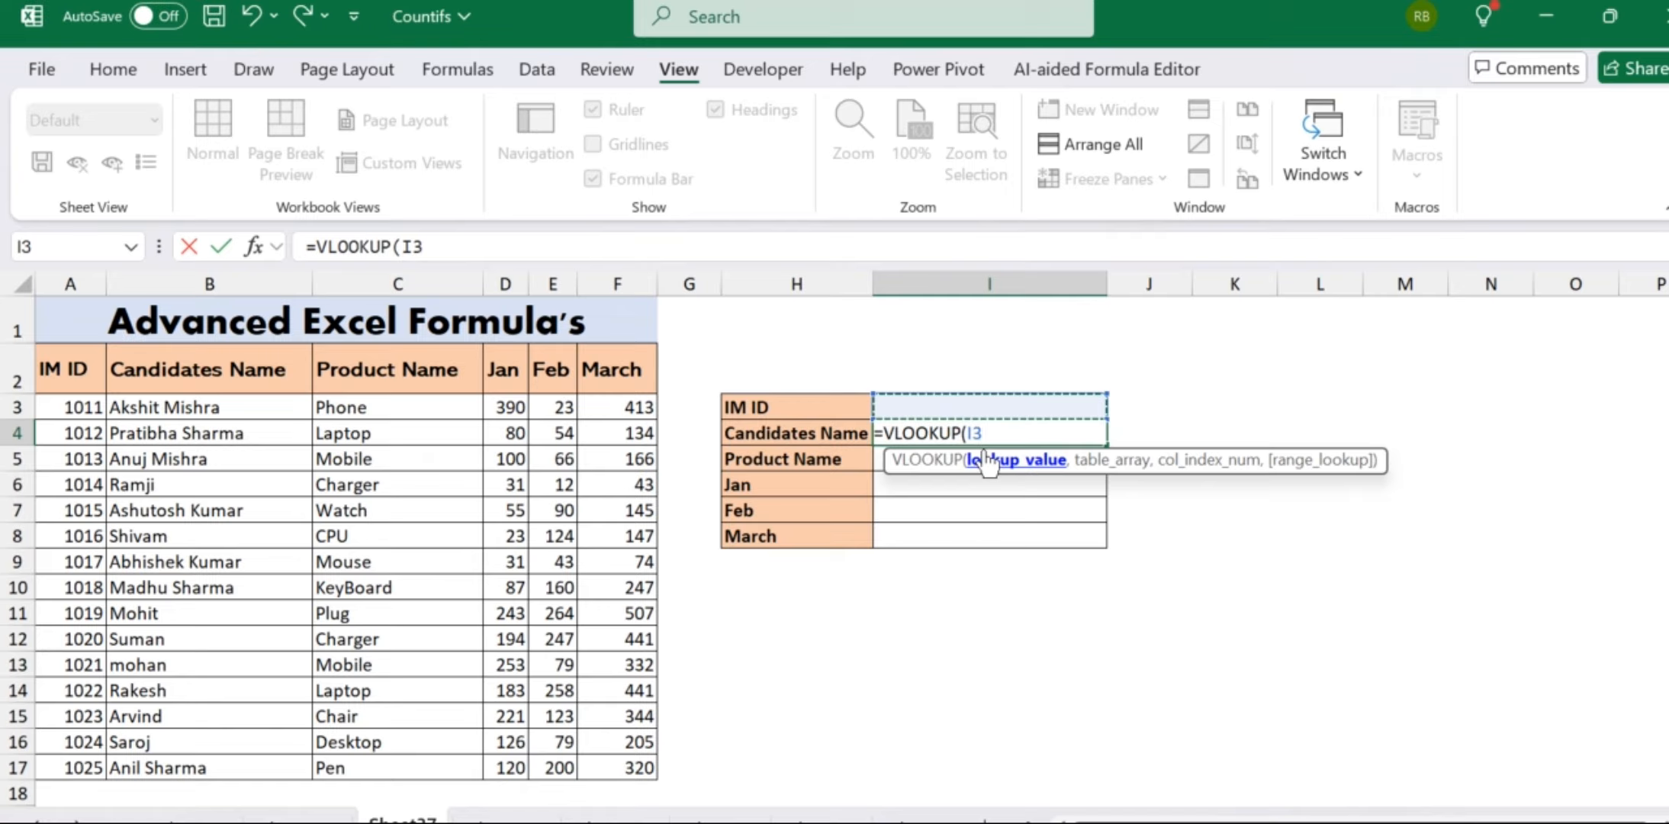
type(",")
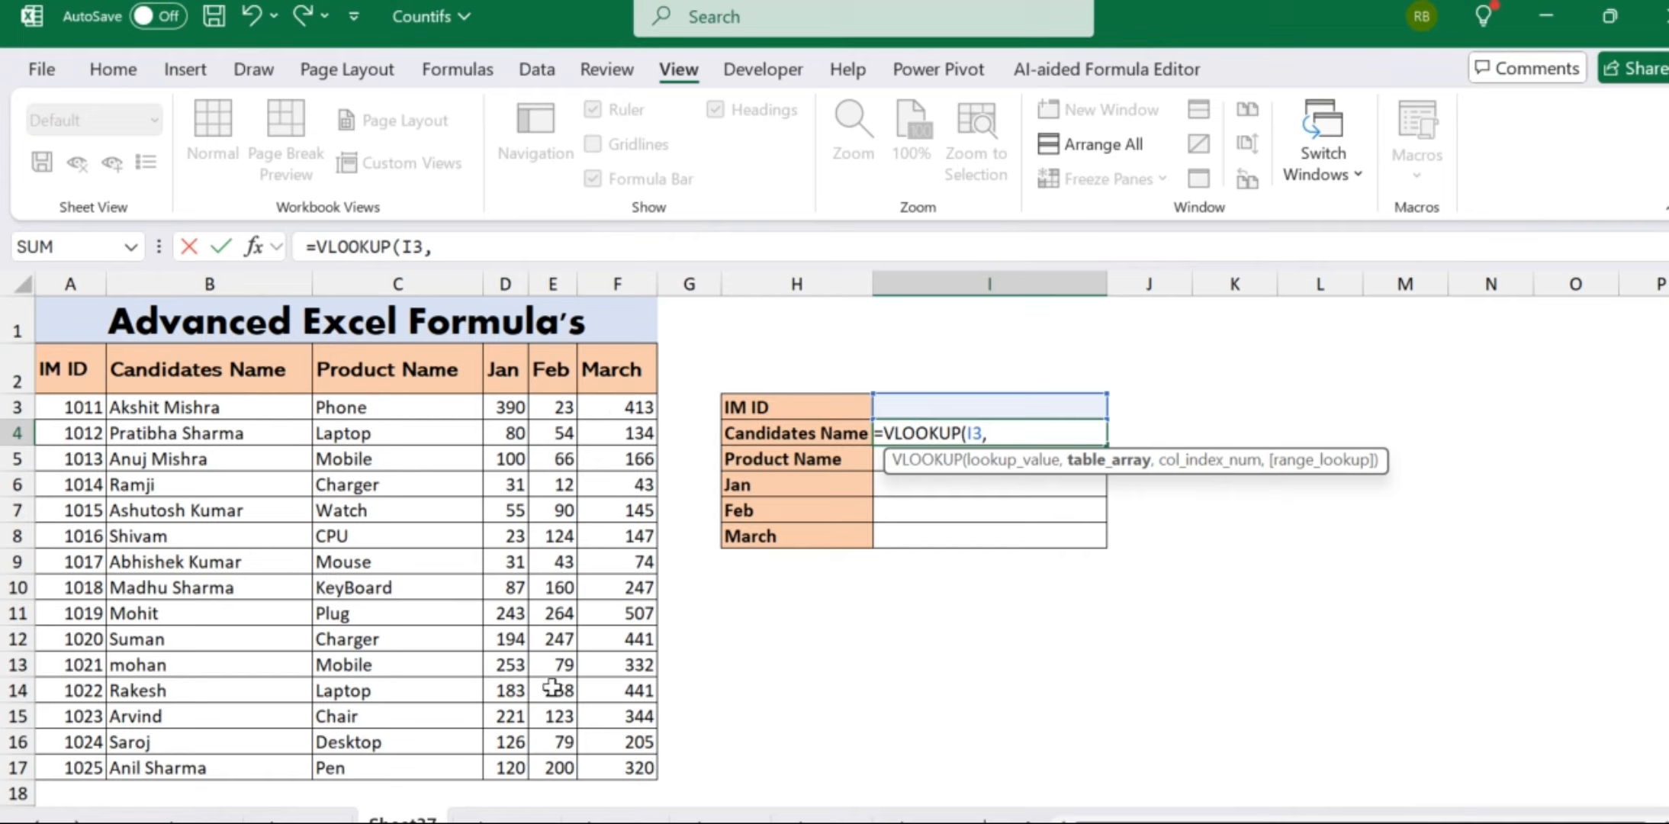
left_click_drag(60, 367, 587, 759)
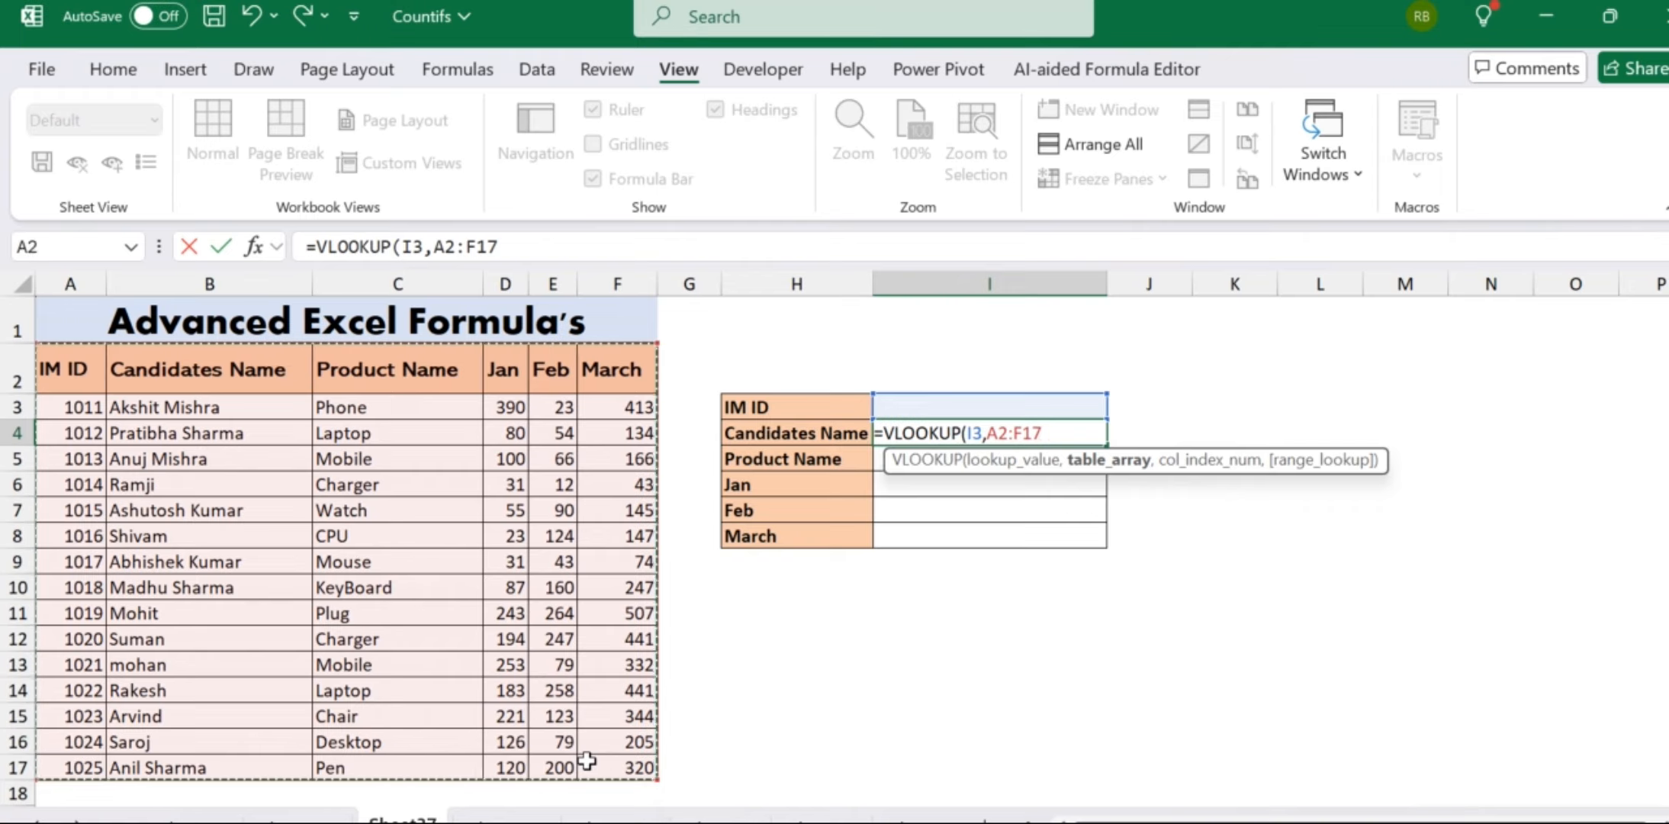
type(",")
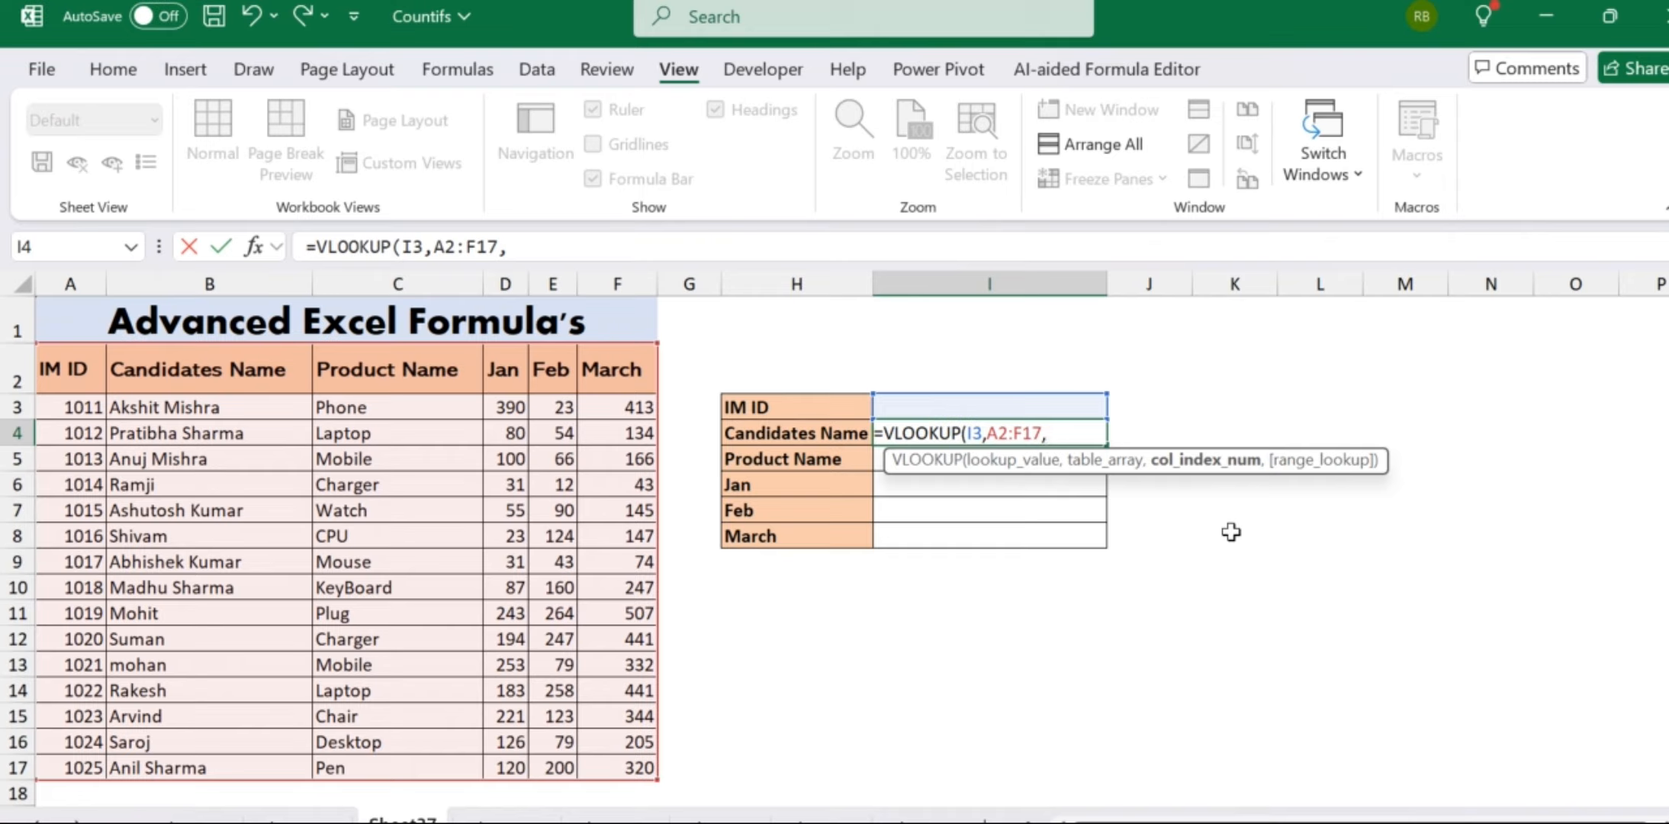
- Complete the I4 VLOOKUP with ROW(G2) as the column index and 0 for an exact match
type("row")
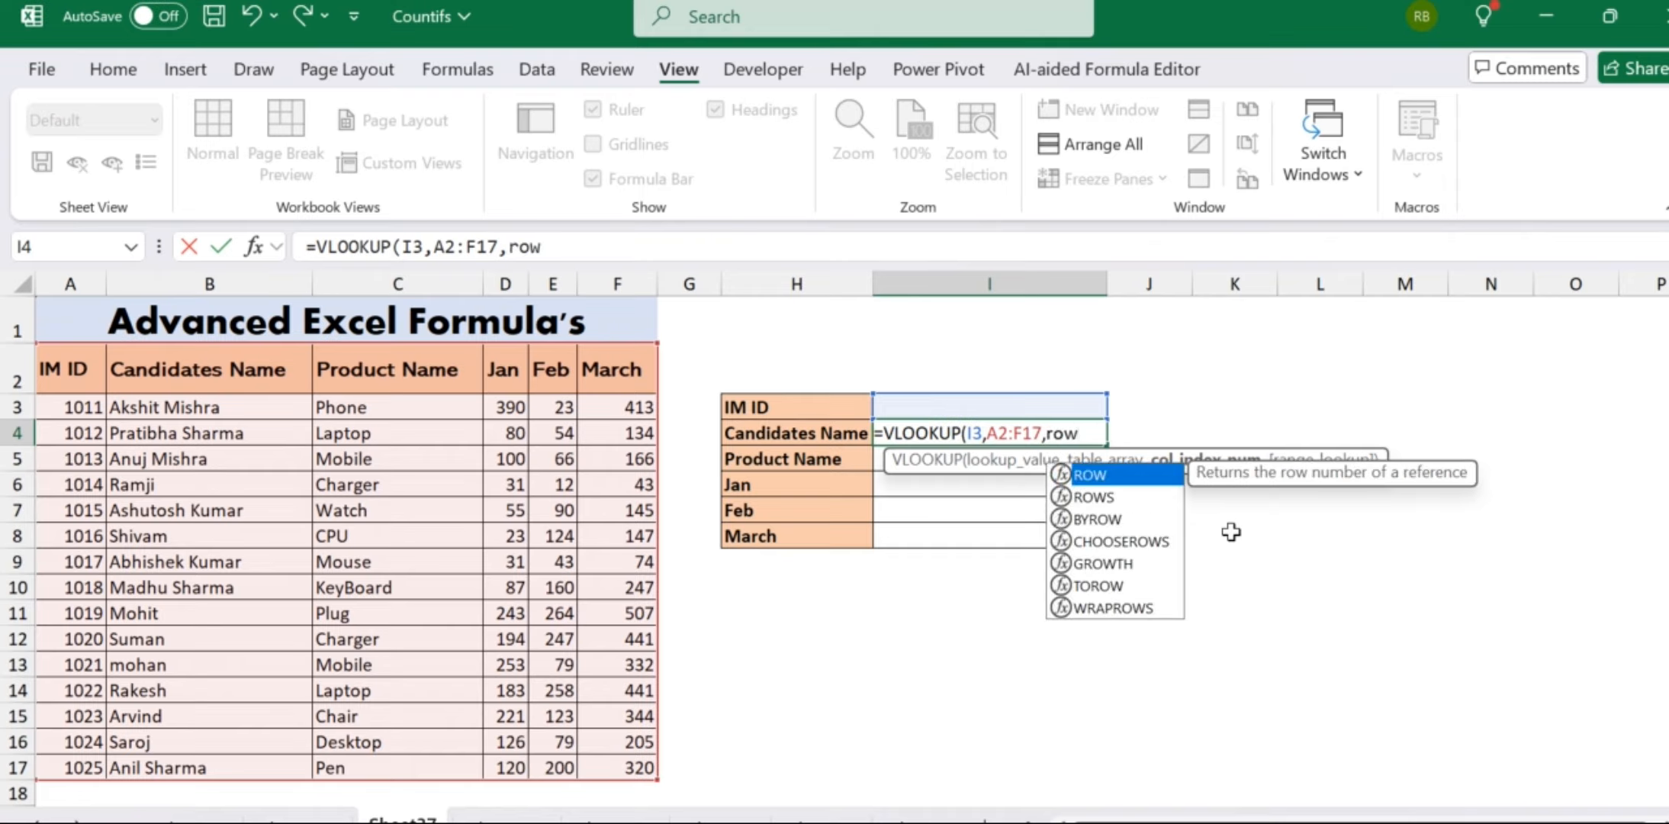
key("Tab")
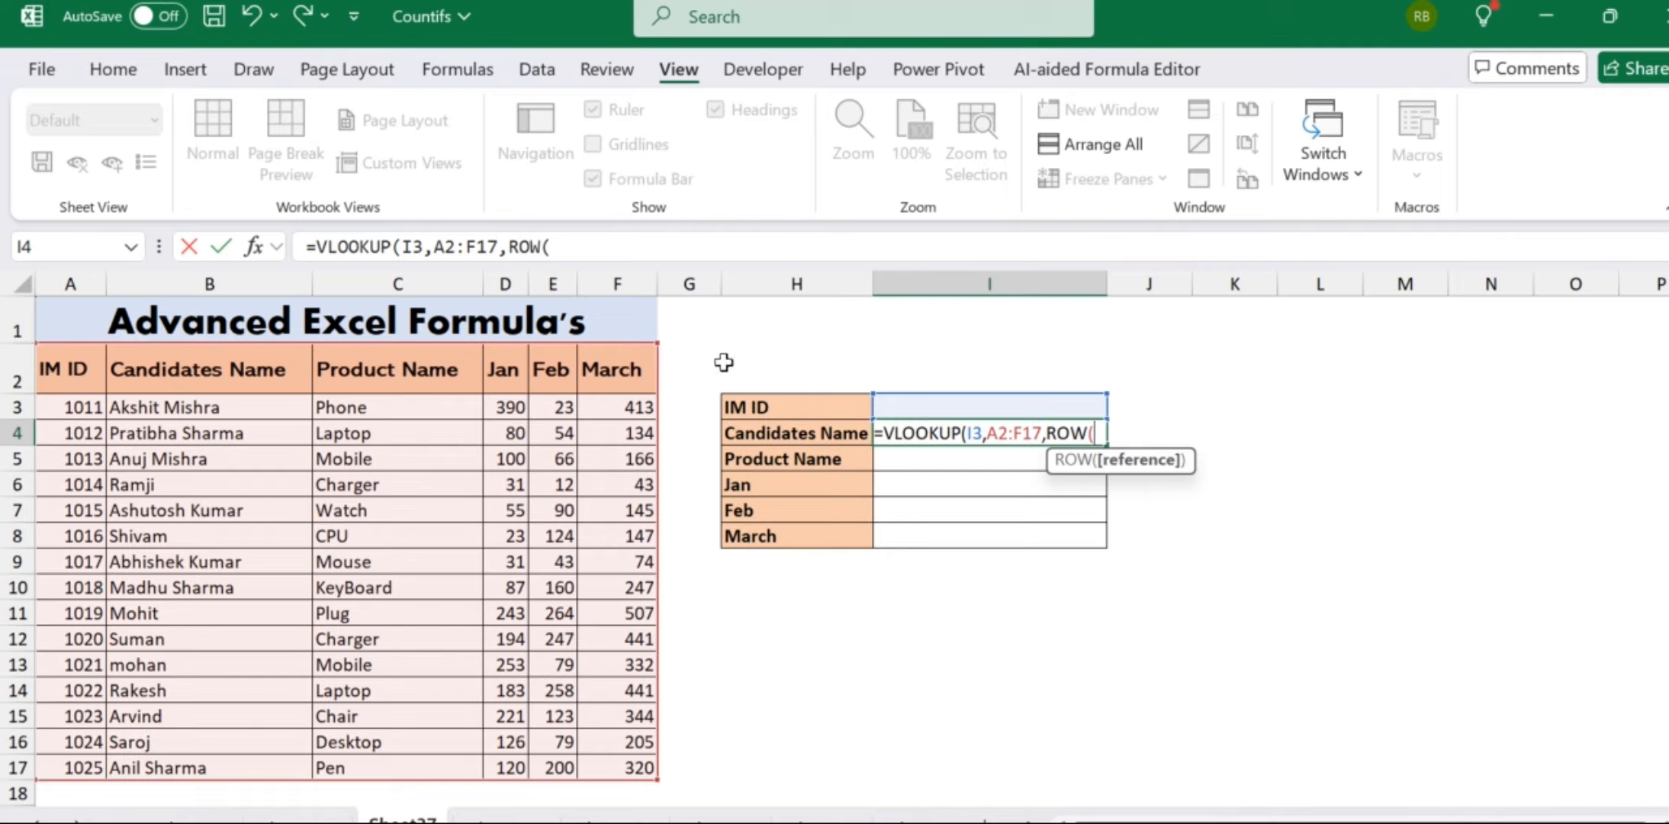
left_click(700, 364)
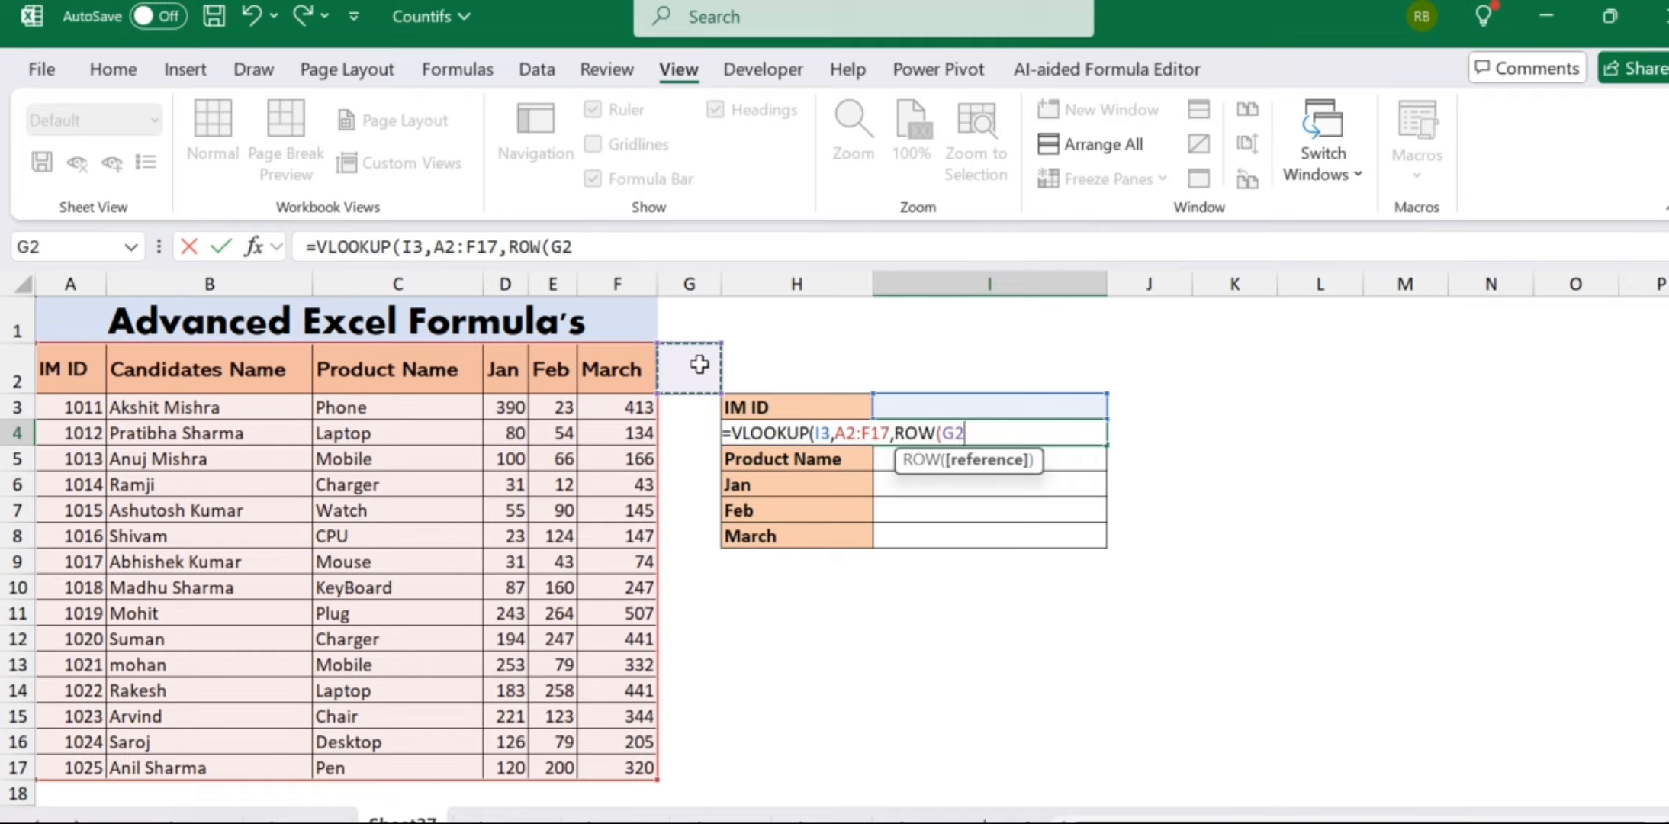
type(")")
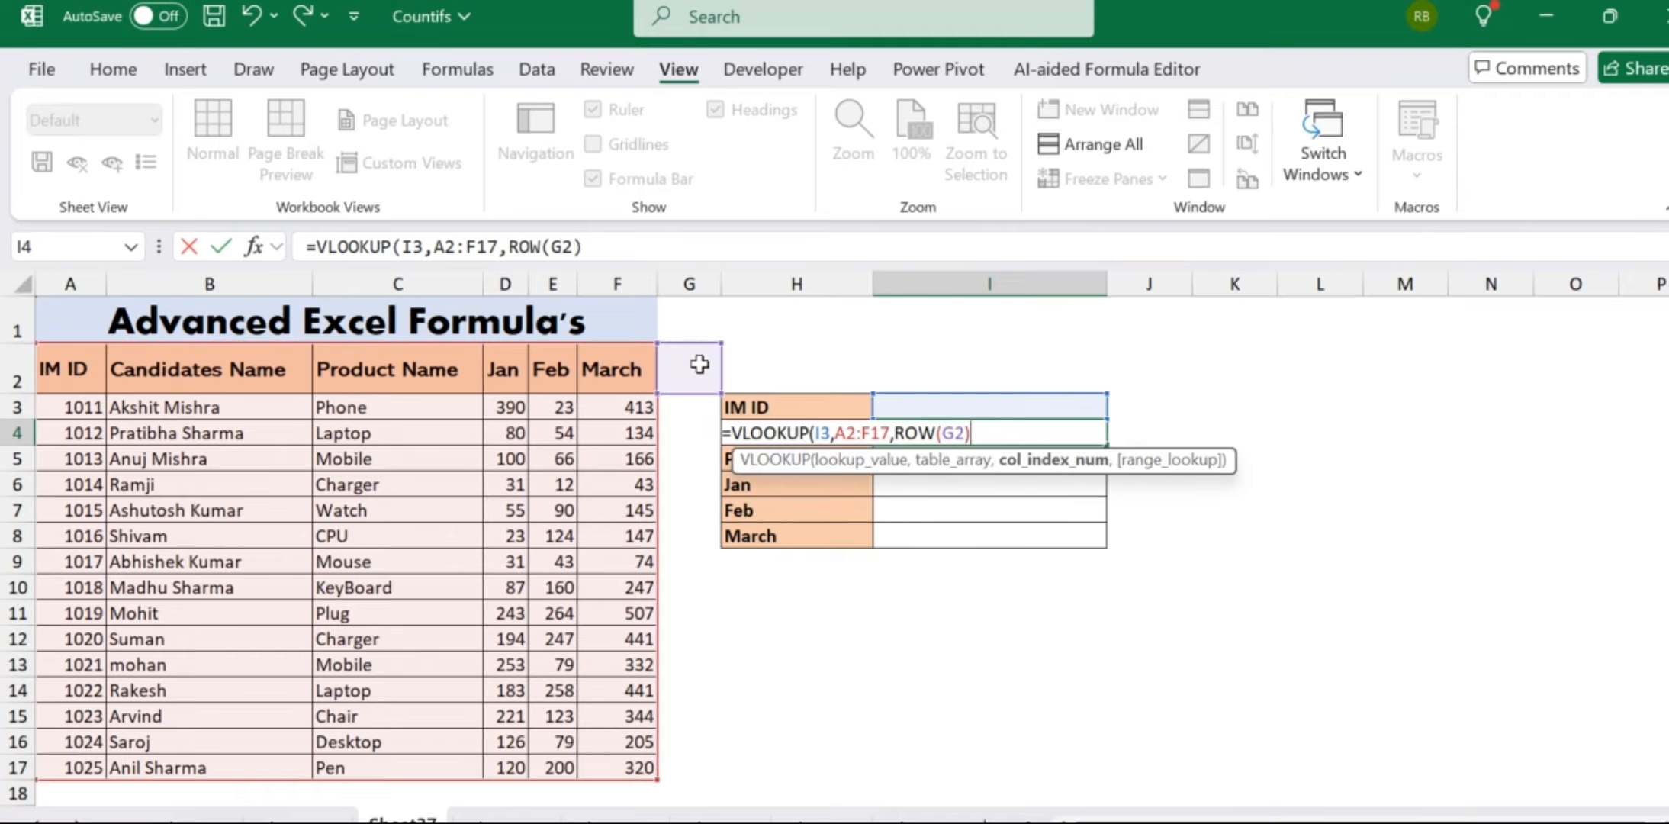
type(",")
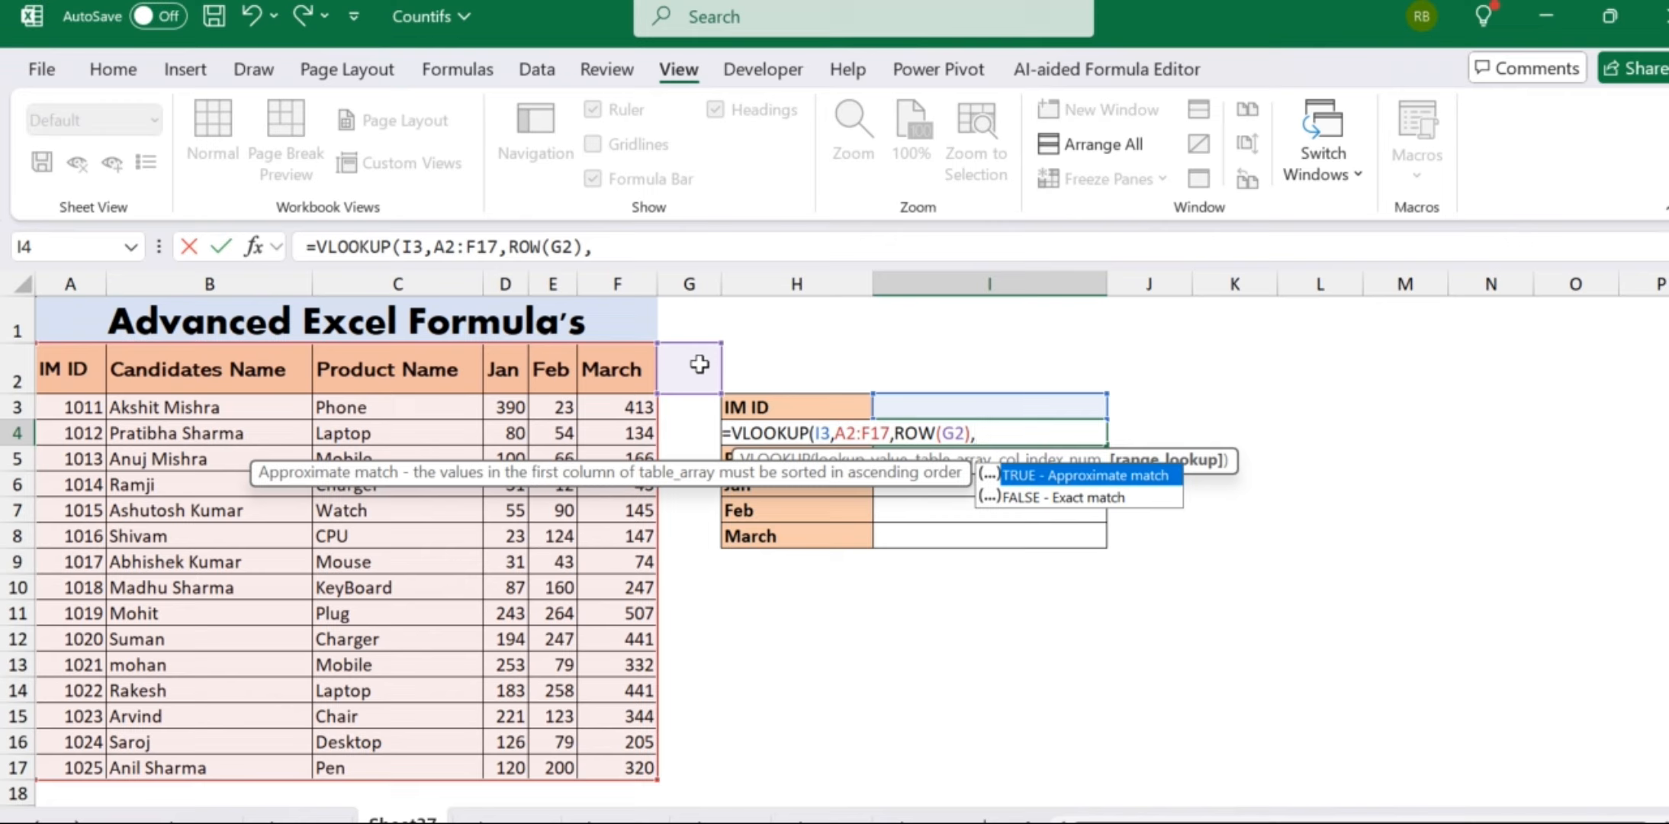
type("0)")
key("Return")
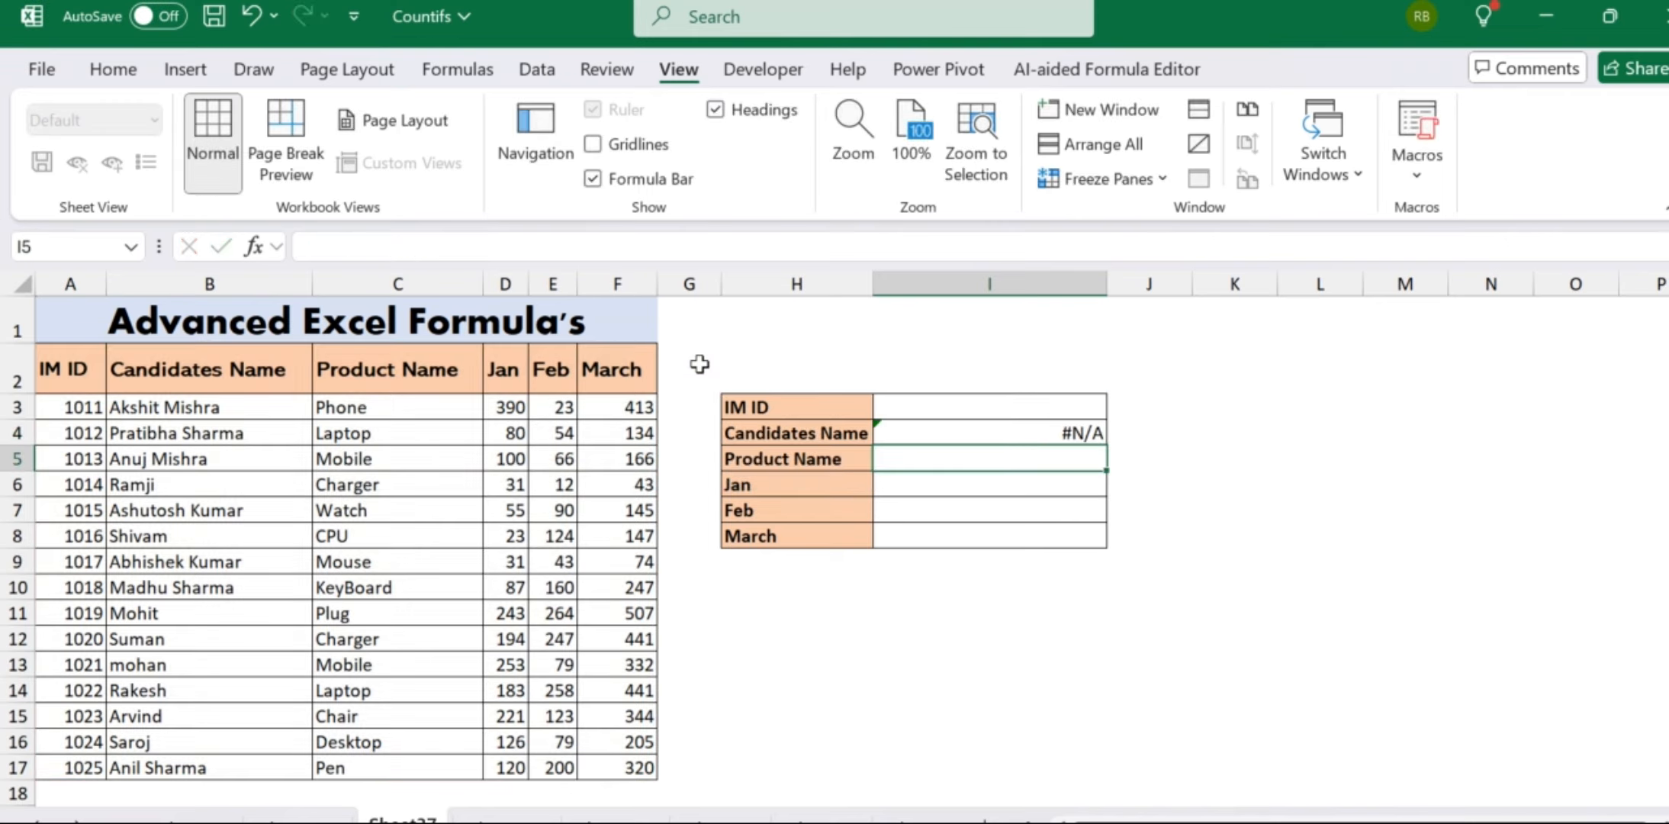
- Fill the Candidates Name lookup formula from I4 down through I8
key("Up")
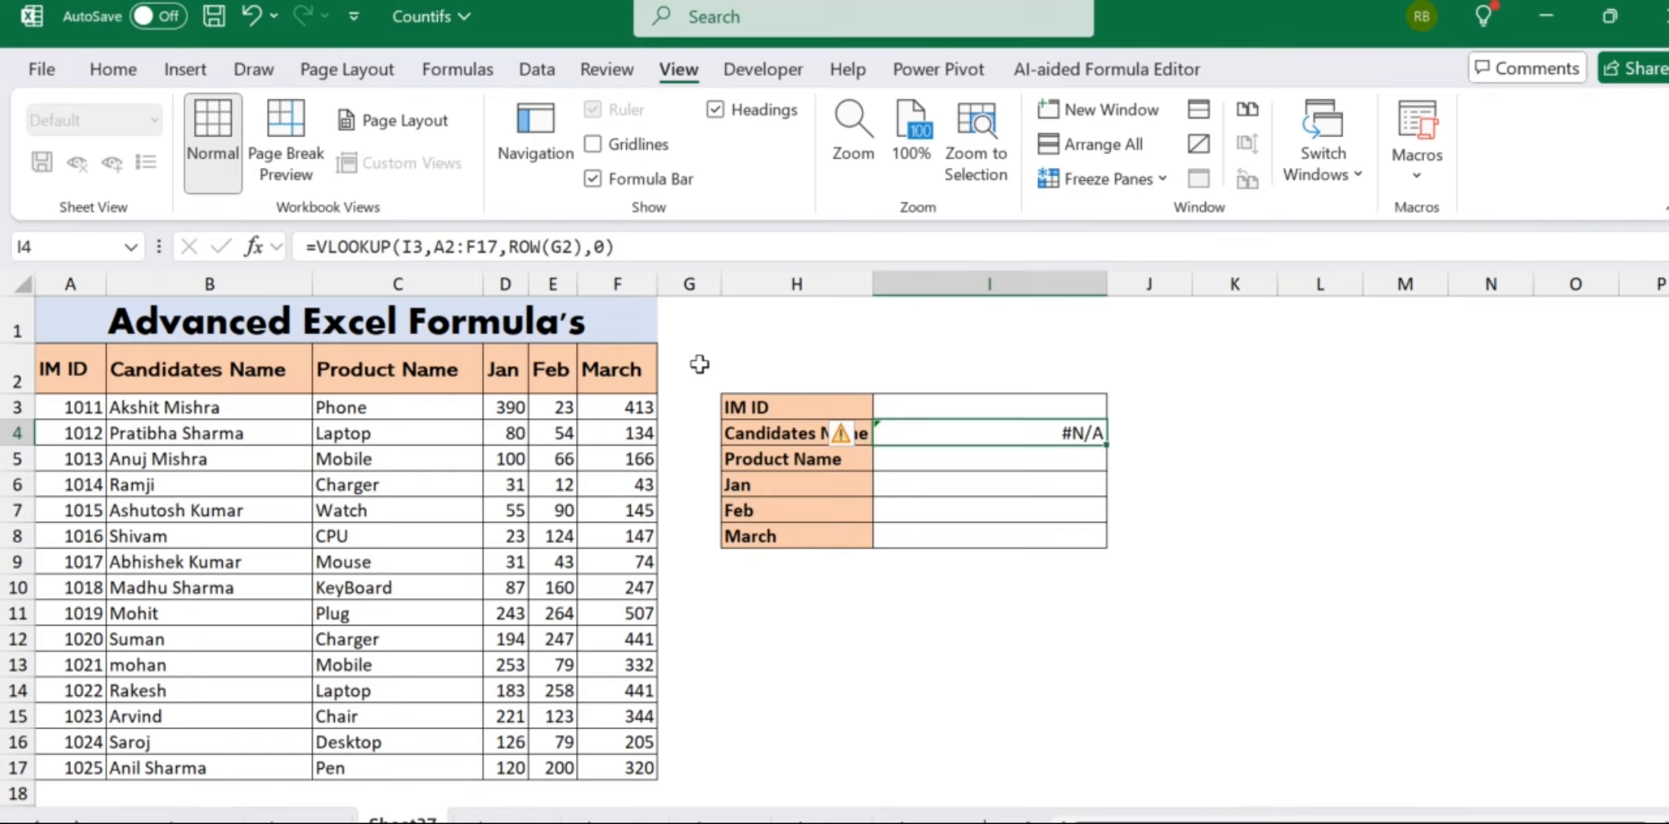
left_click(84, 407)
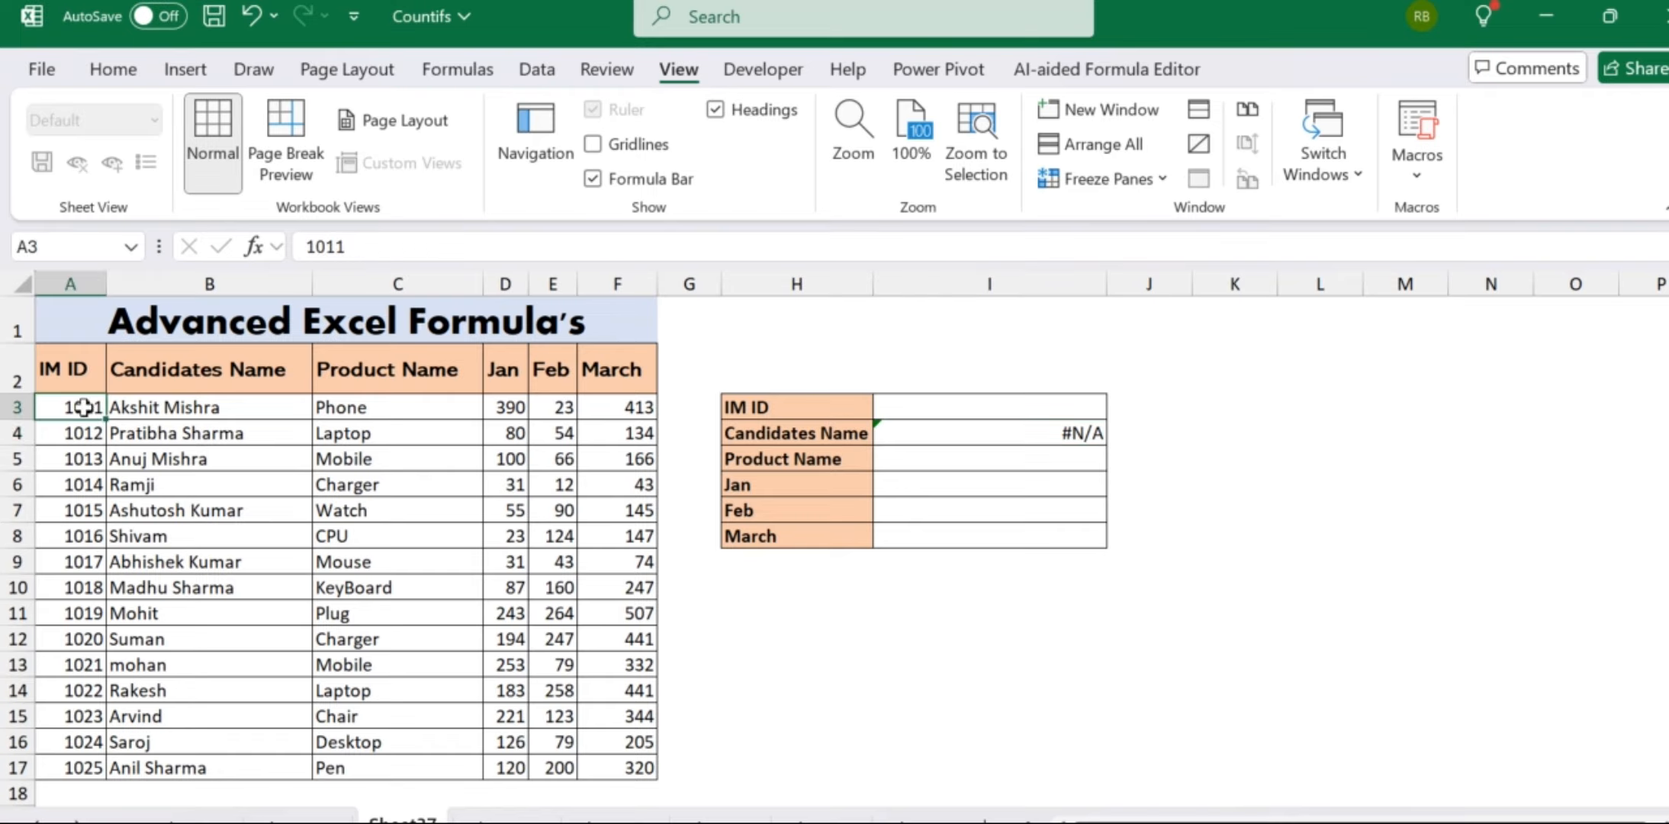
left_click(1078, 436)
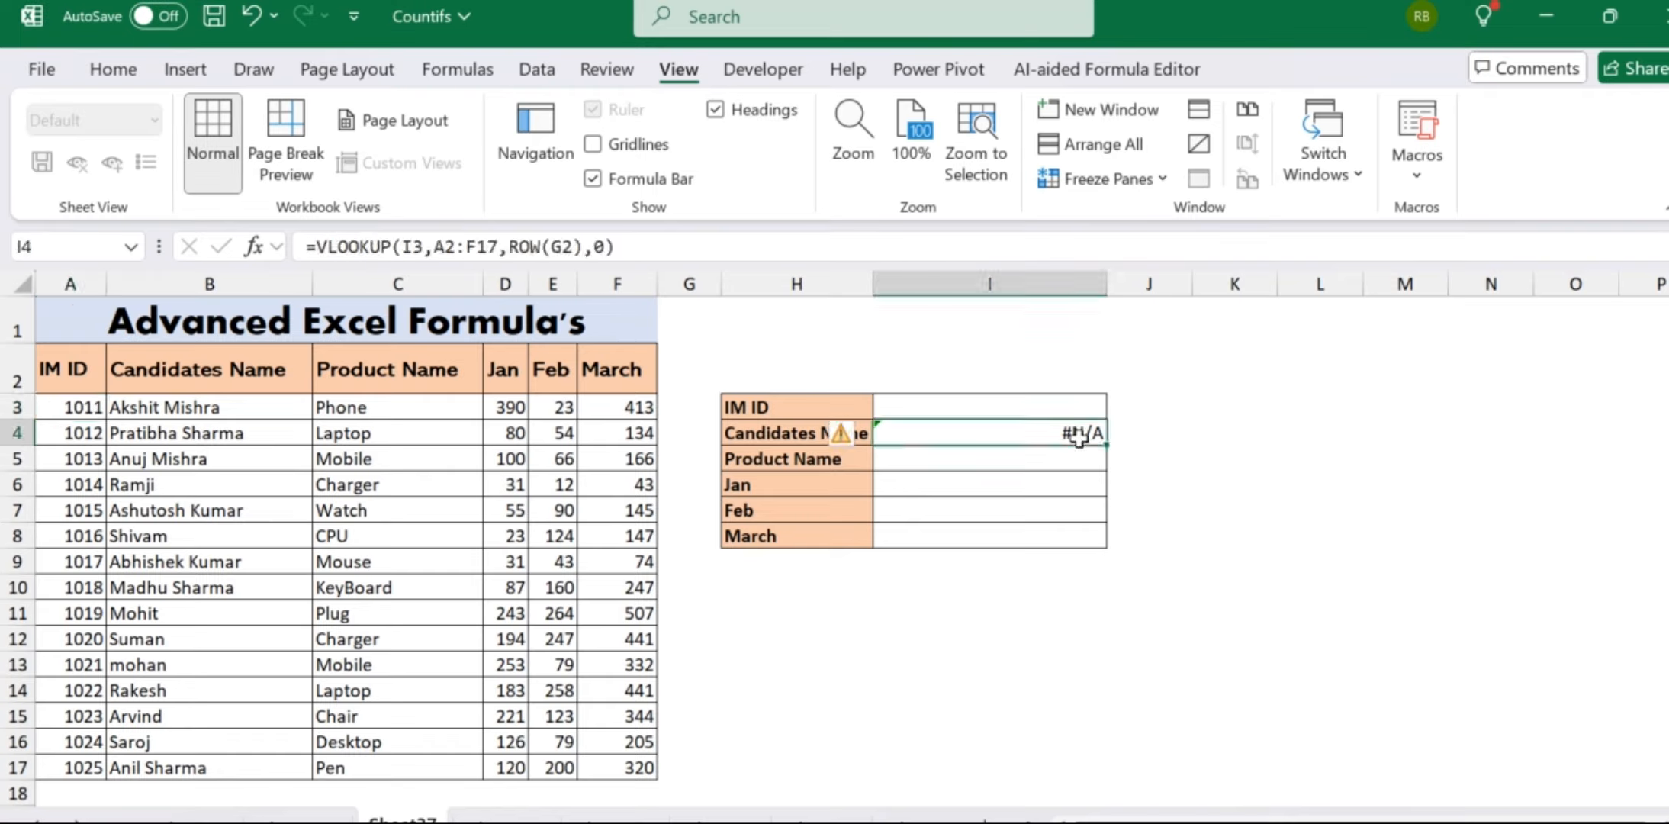
left_click_drag(1106, 448, 1111, 548)
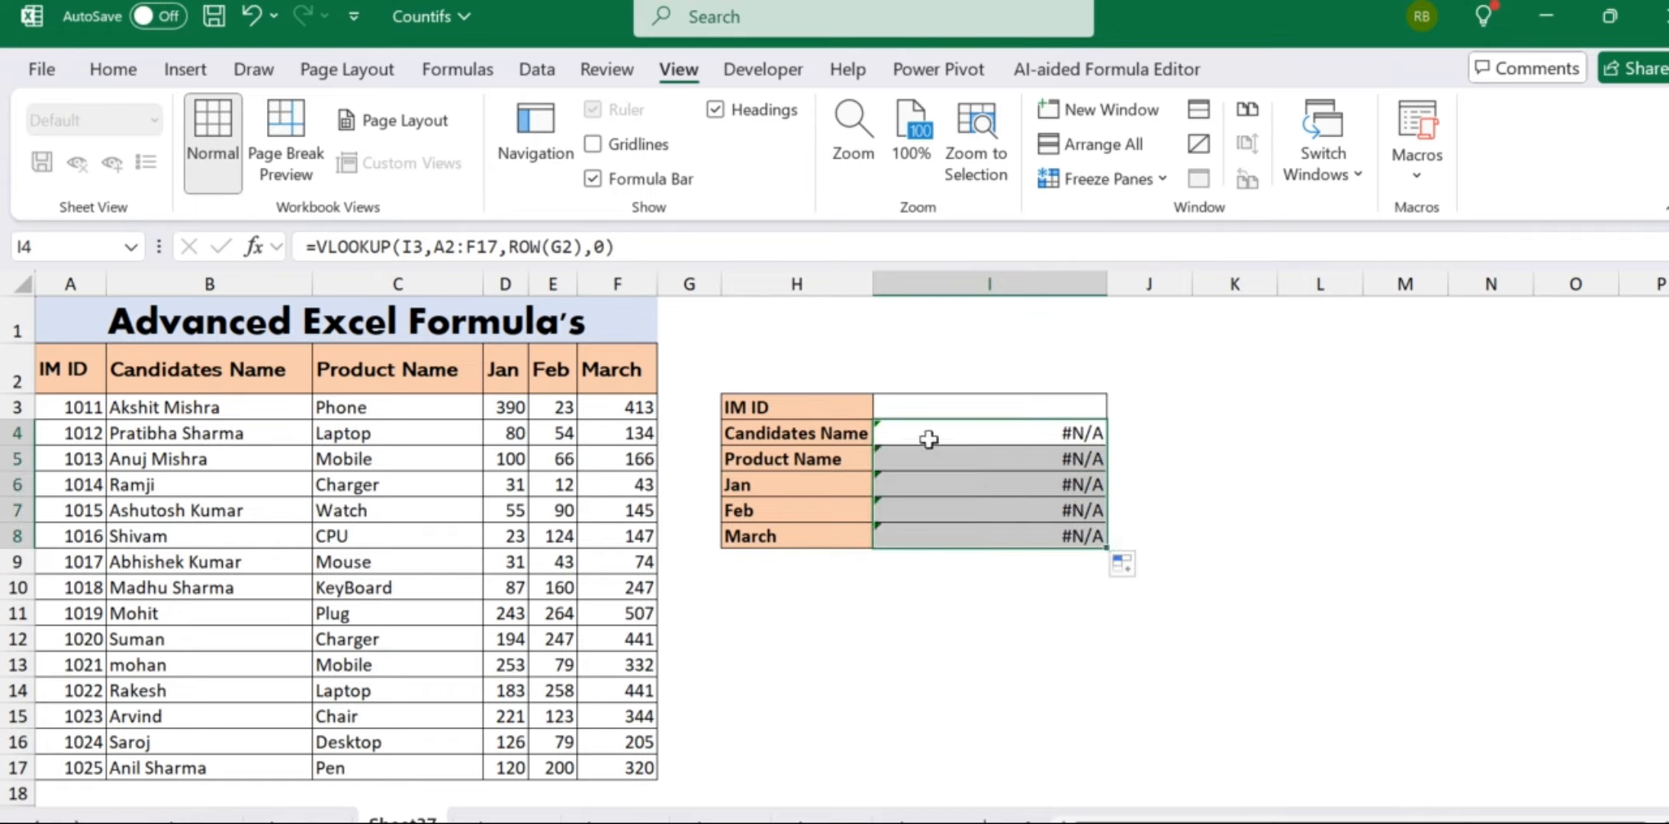
- Set the IM ID in I3 to 1017 and refill the I4 formula down through I8
left_click(910, 402)
left_click(851, 407)
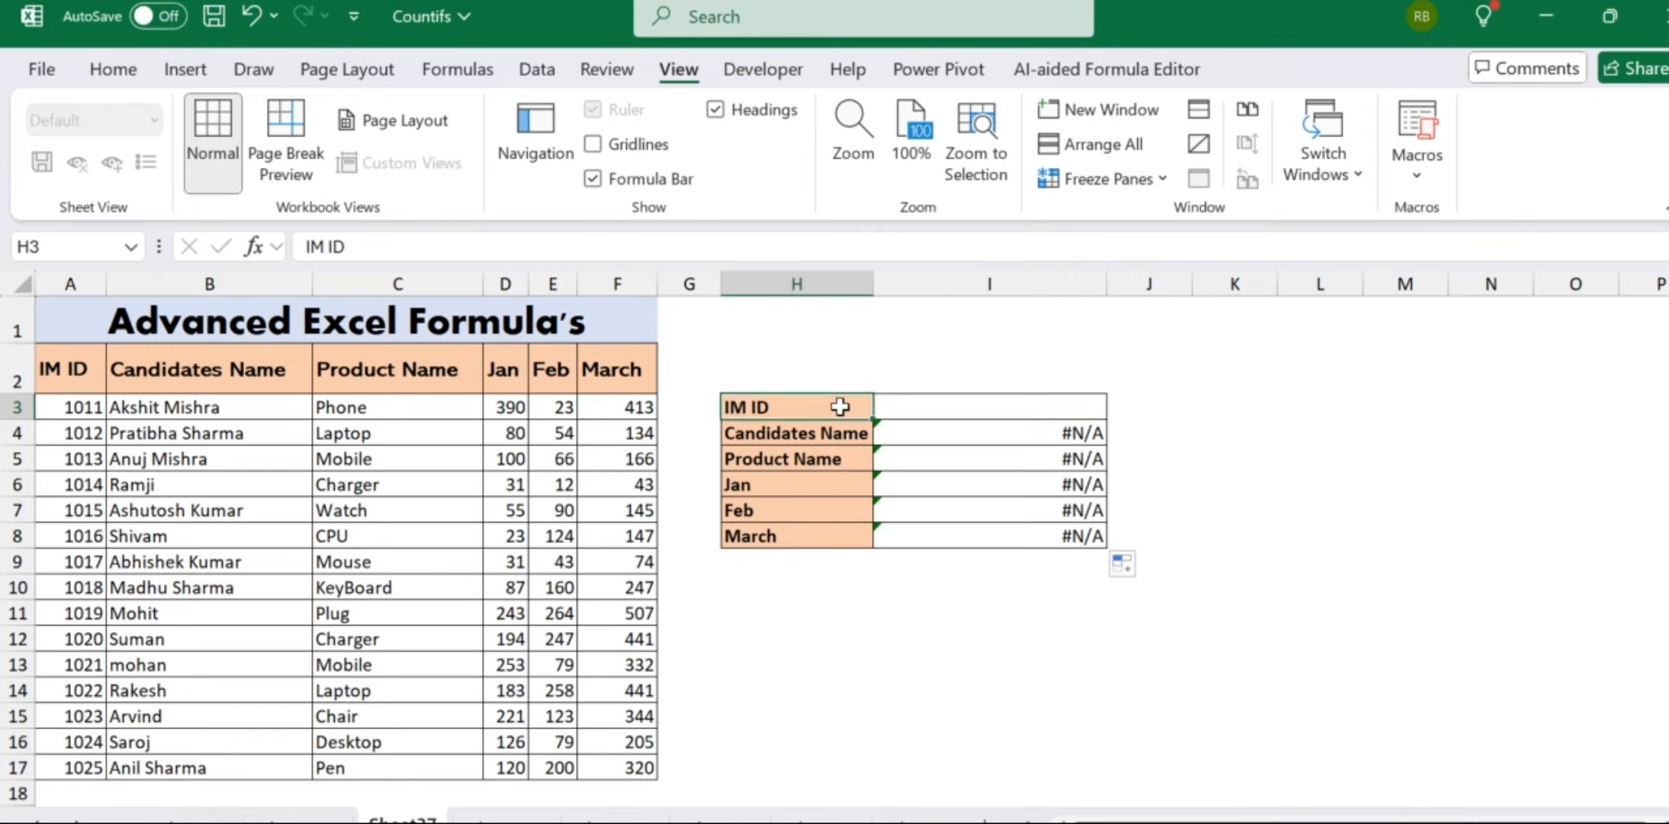
left_click(1064, 407)
type("1017")
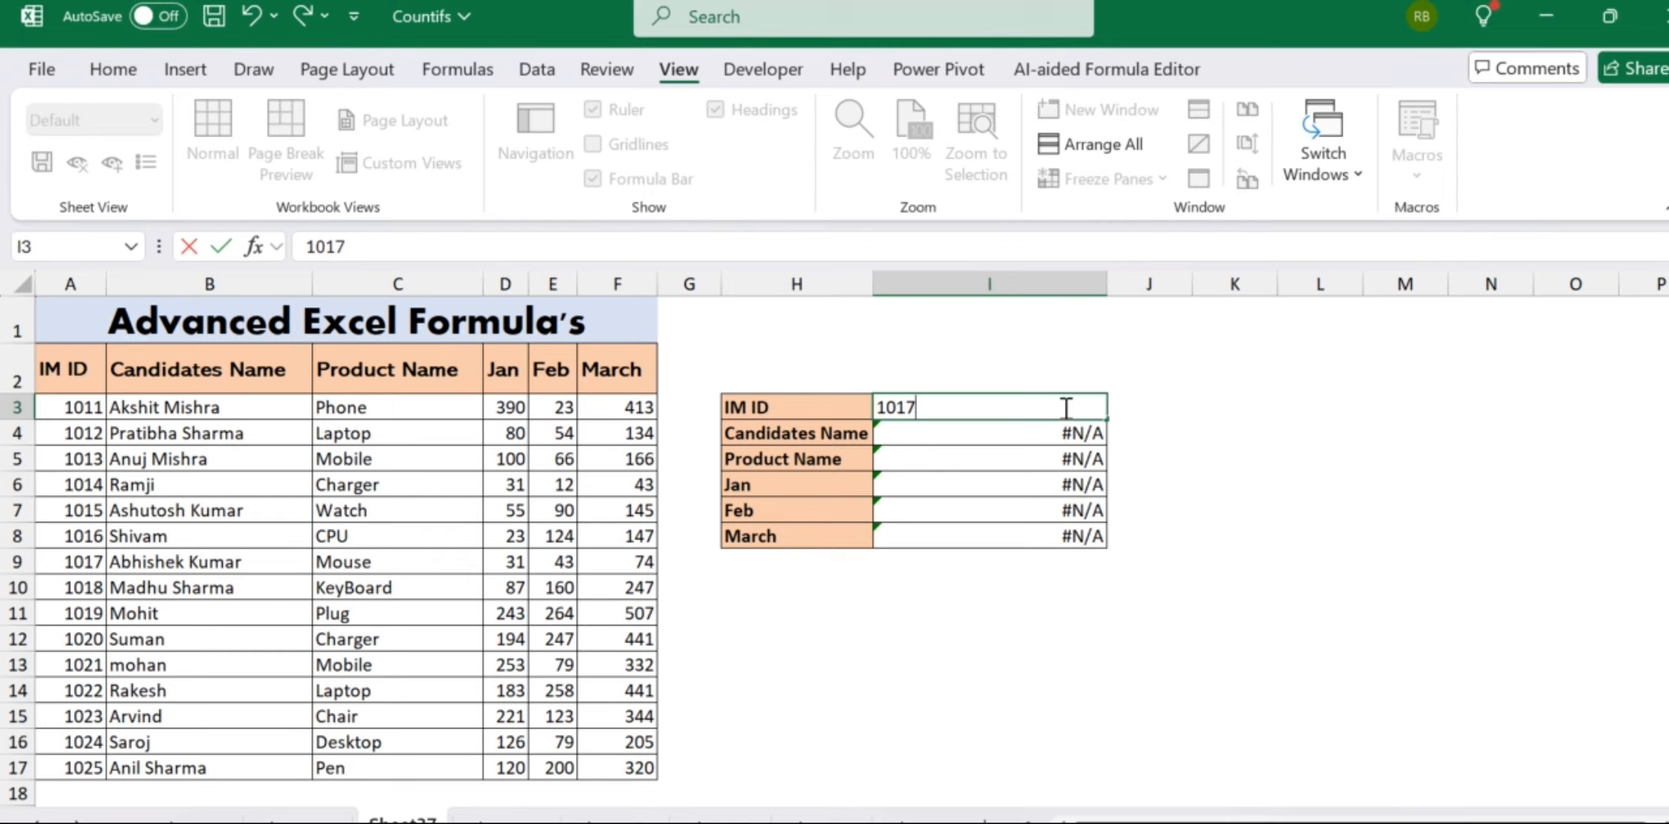
key("Return")
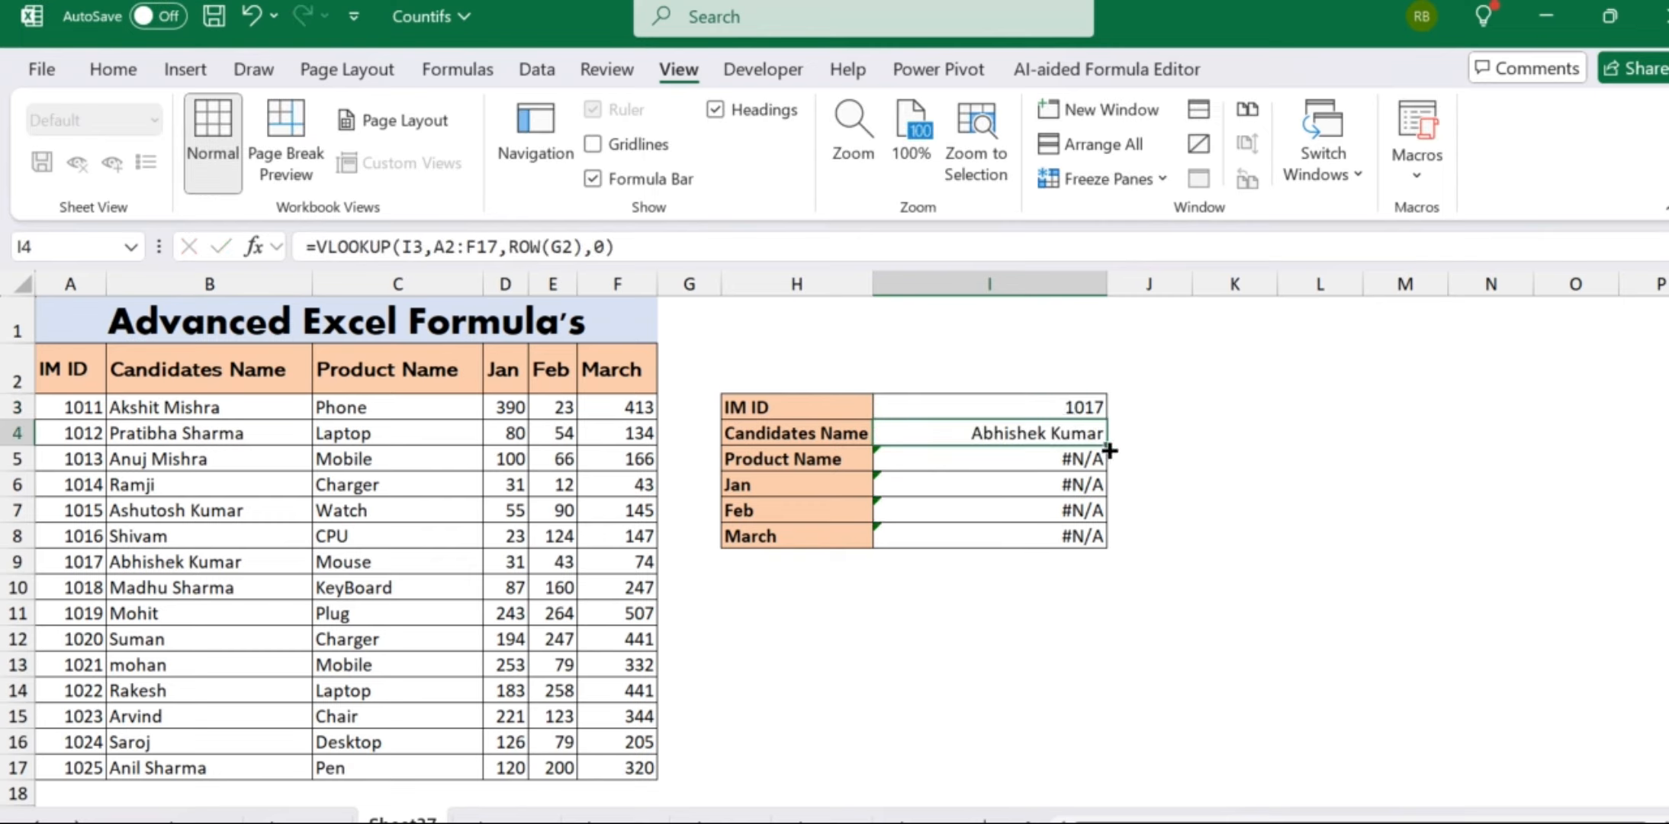
left_click_drag(1106, 445, 1113, 543)
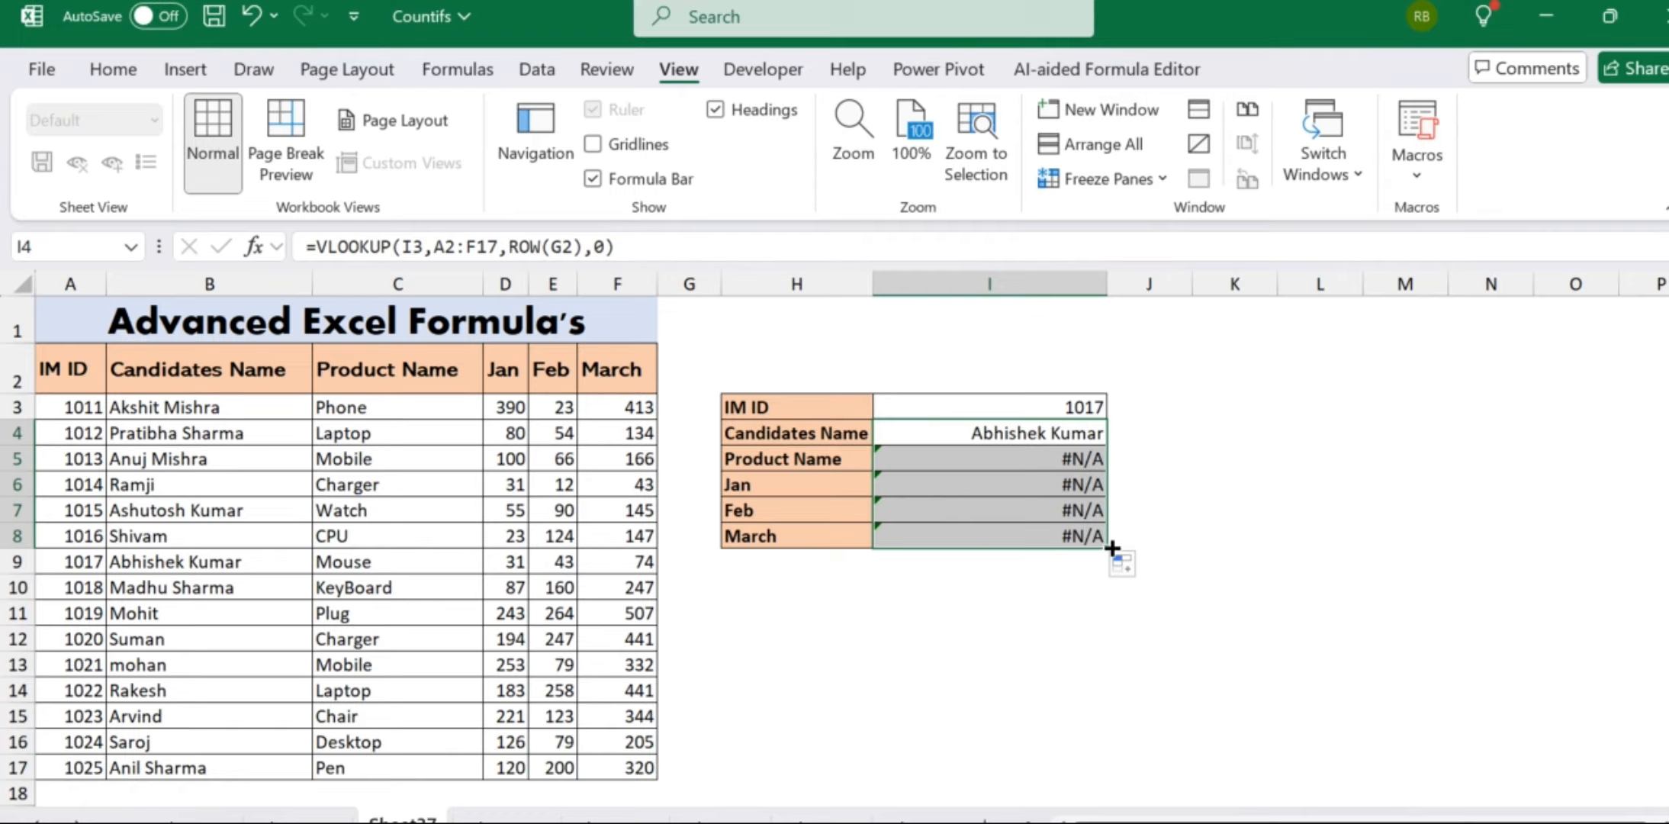
- Make the lookup value in the I4 formula an absolute reference, $I$3
left_click(995, 433)
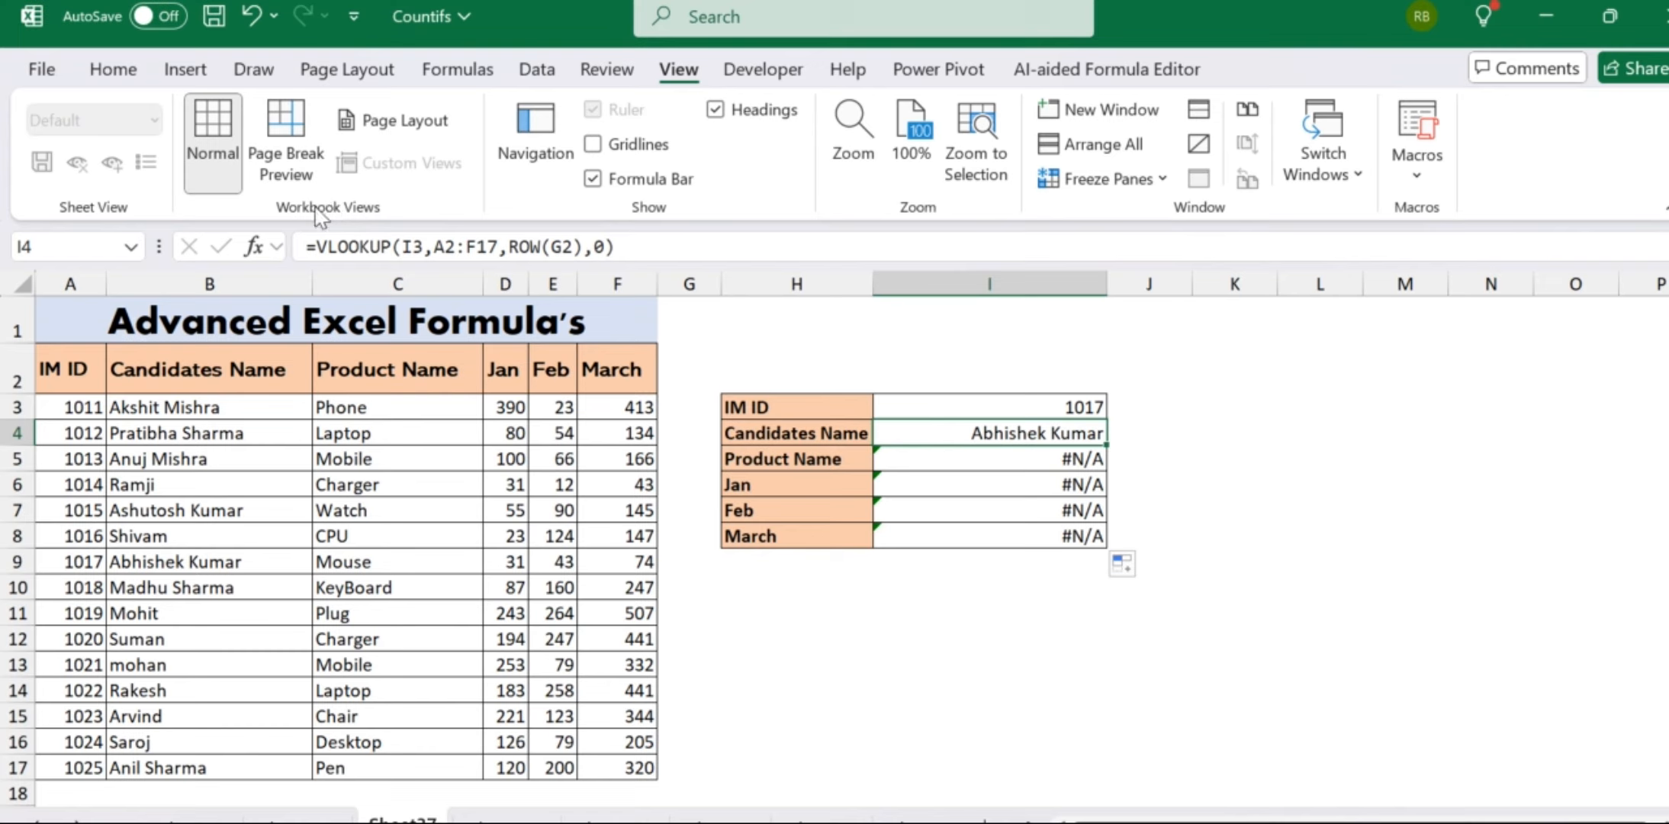
left_click(424, 248)
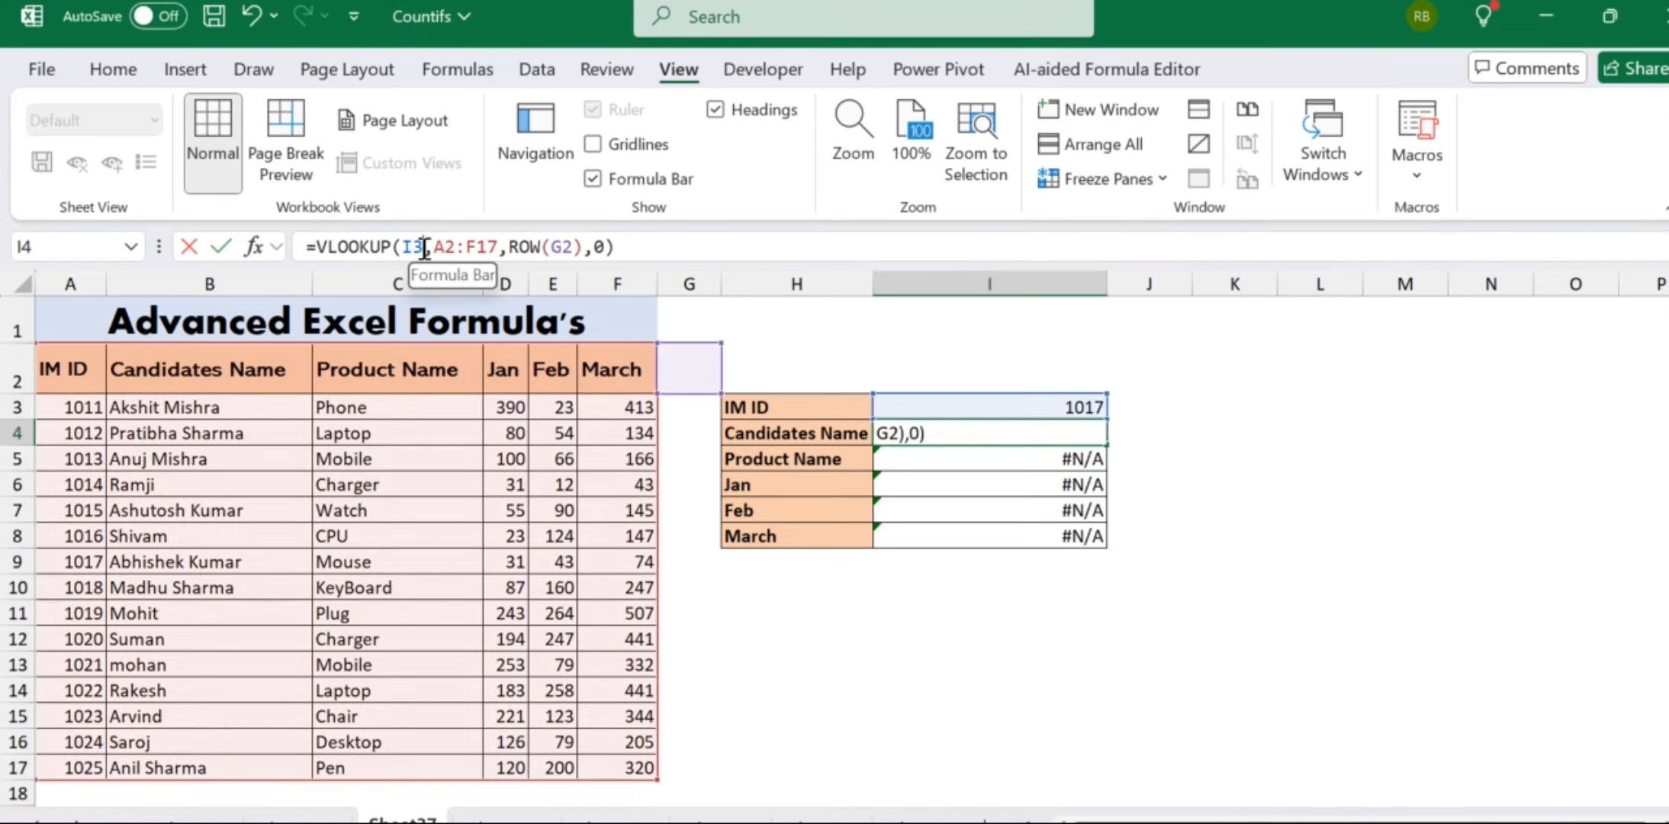
key("shift+Left")
key("shift+Left")
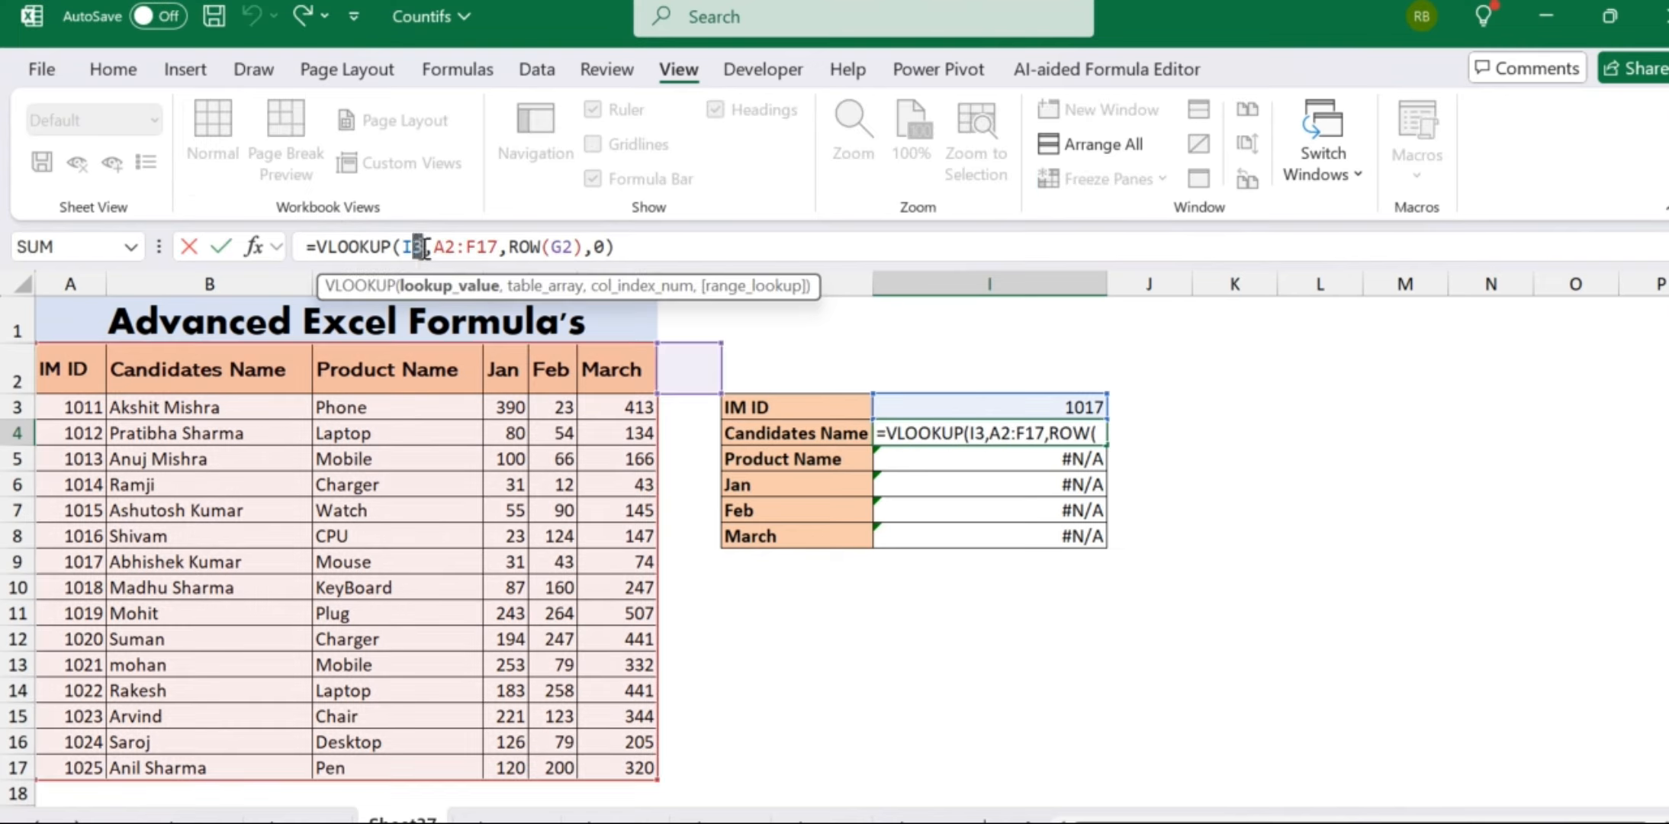
key("F4")
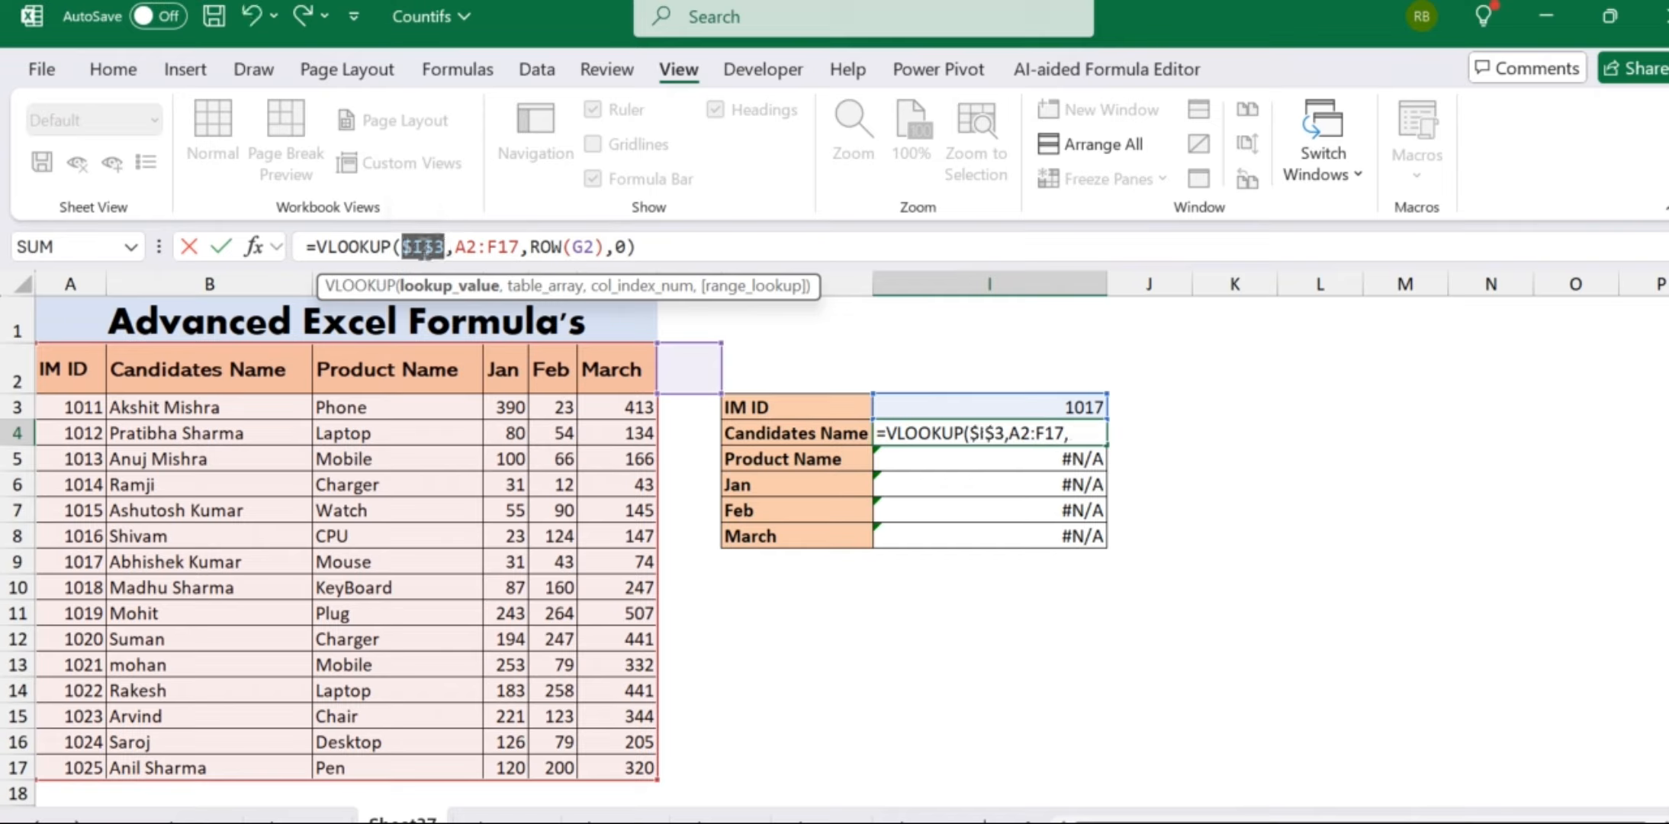
- Make the table array in the I4 formula absolute as $A$2:$F$17 and fill the formula down through I8
left_click(523, 247)
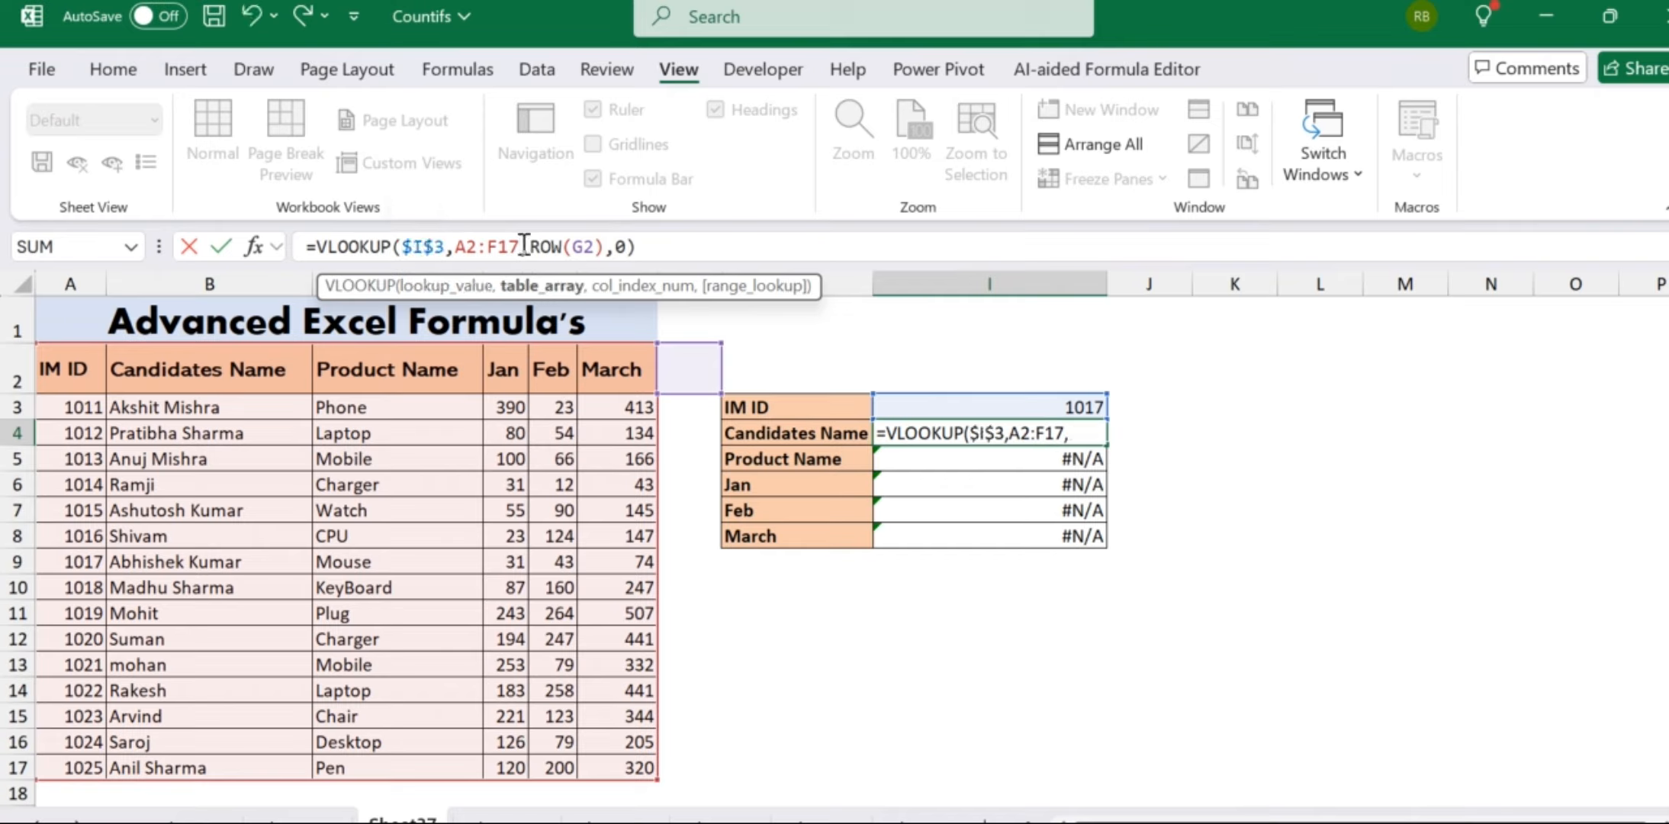
key("ctrl+shift+Left")
key("ctrl+shift+Left")
key("ctrl+shift+Left")
key("F4")
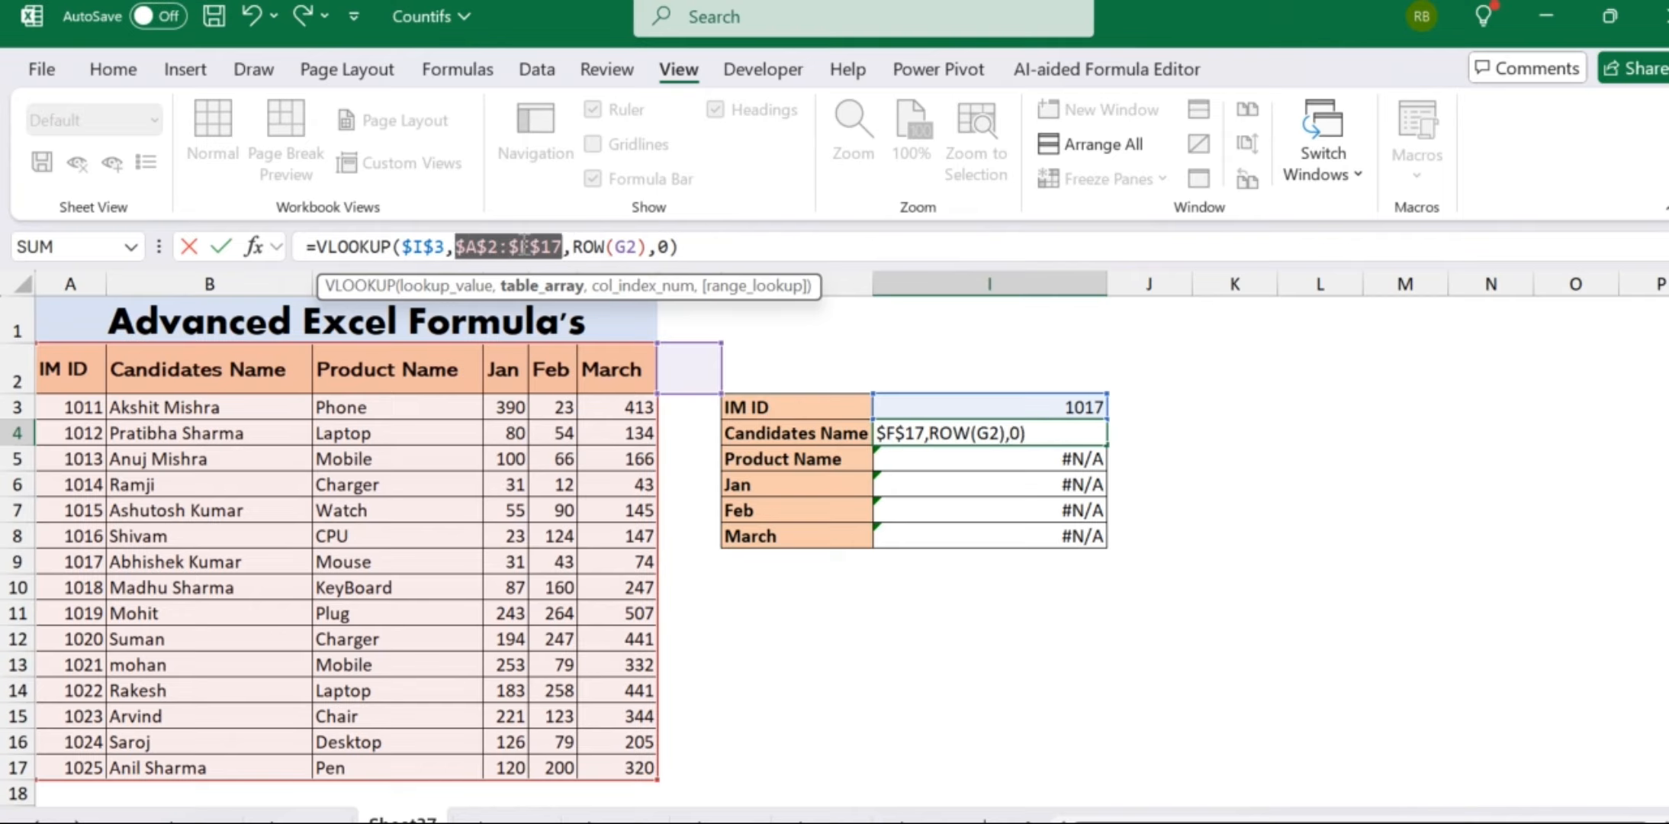
left_click(708, 248)
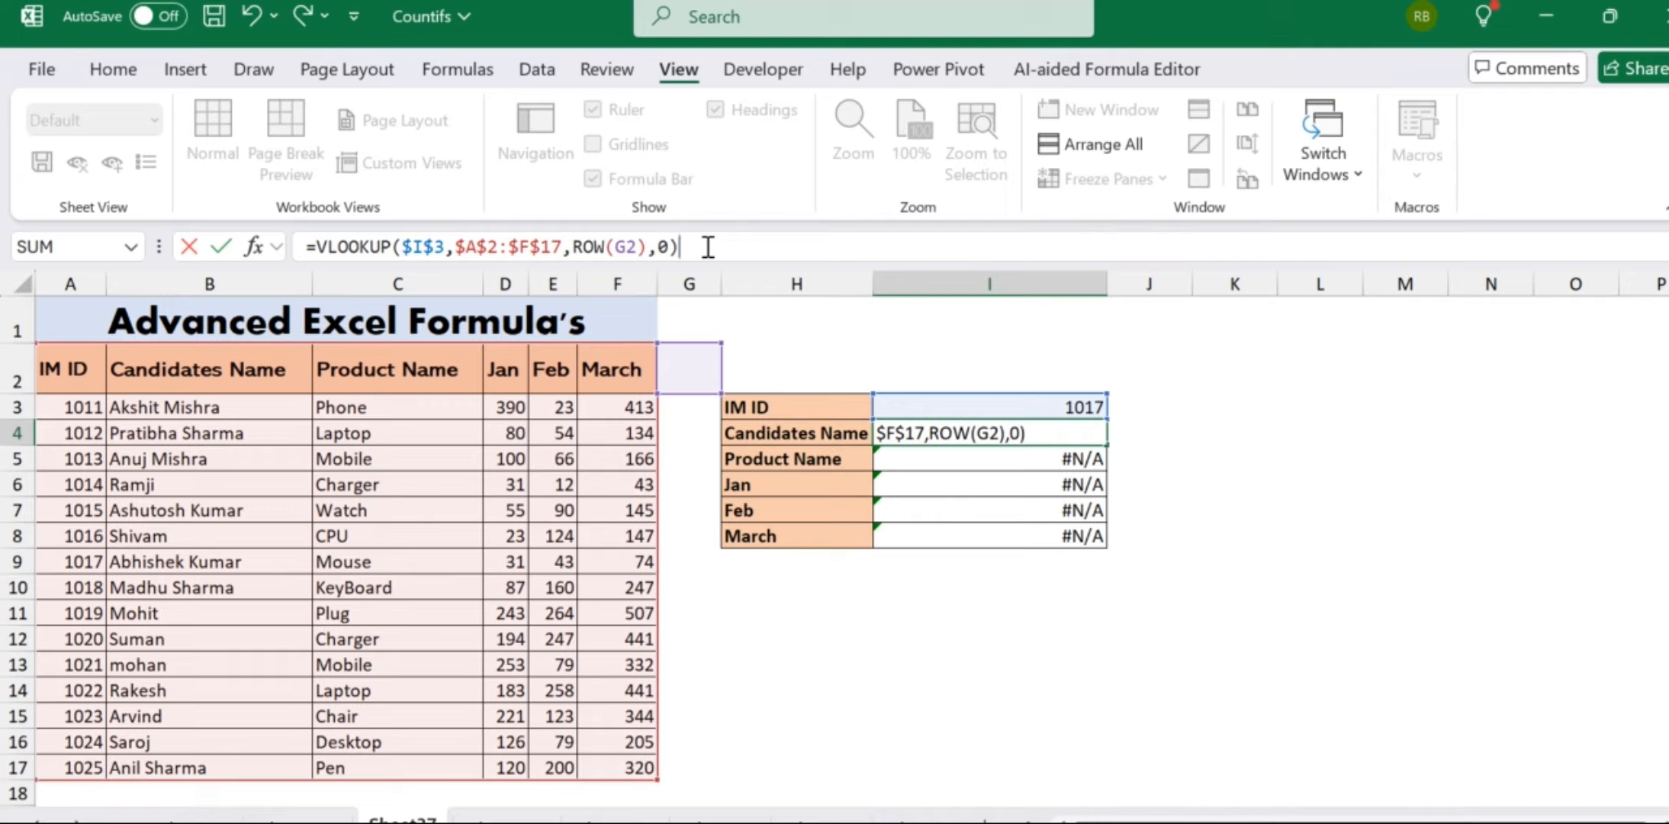
left_click(639, 248)
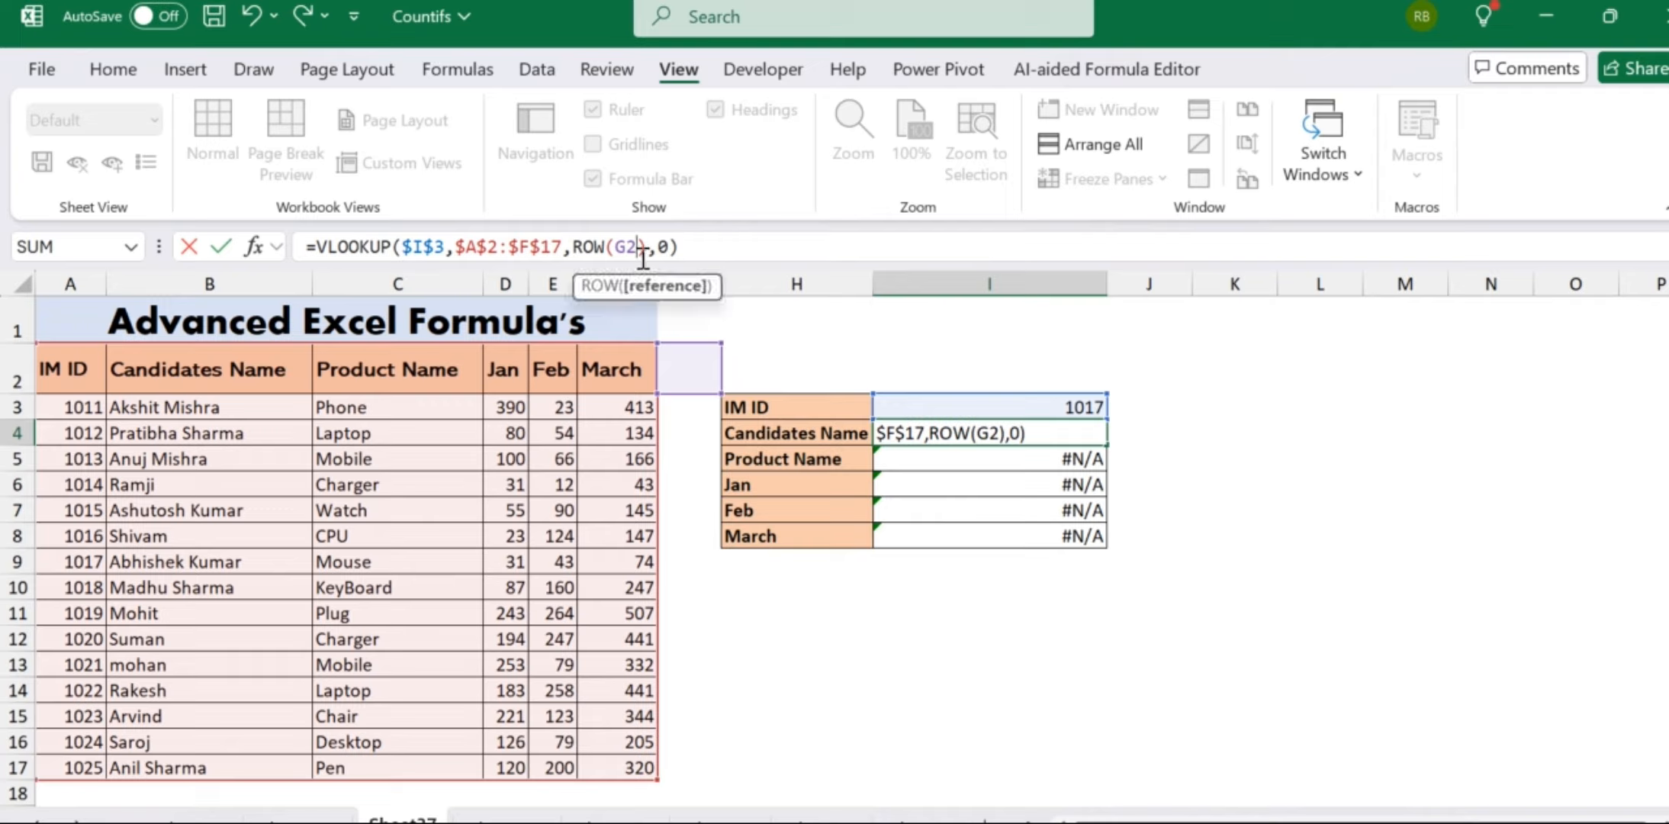
key("Return")
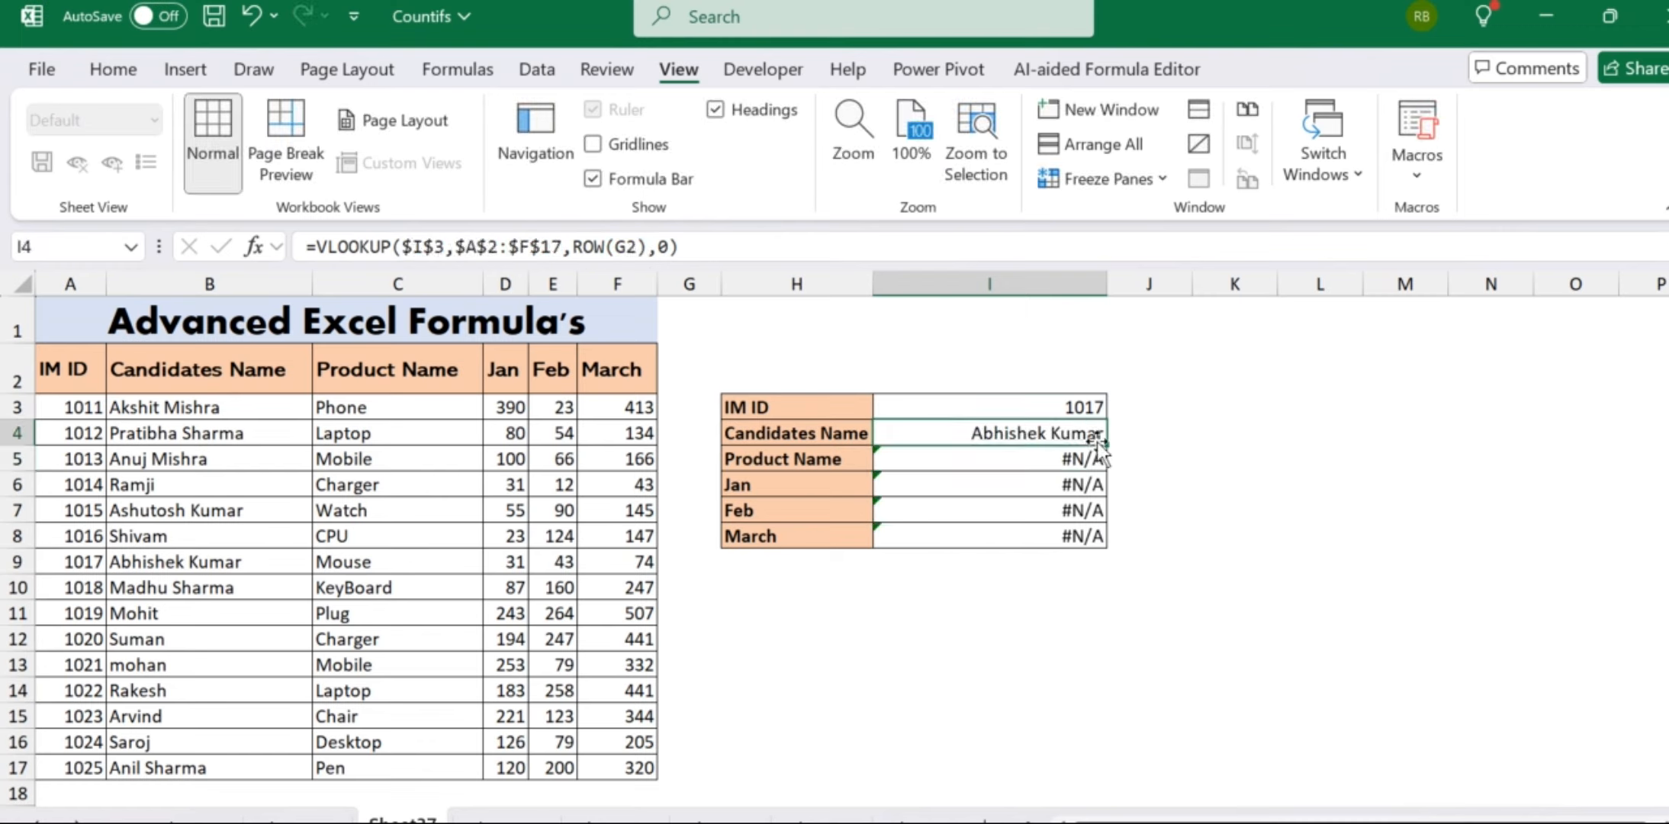
left_click_drag(1106, 445, 1116, 521)
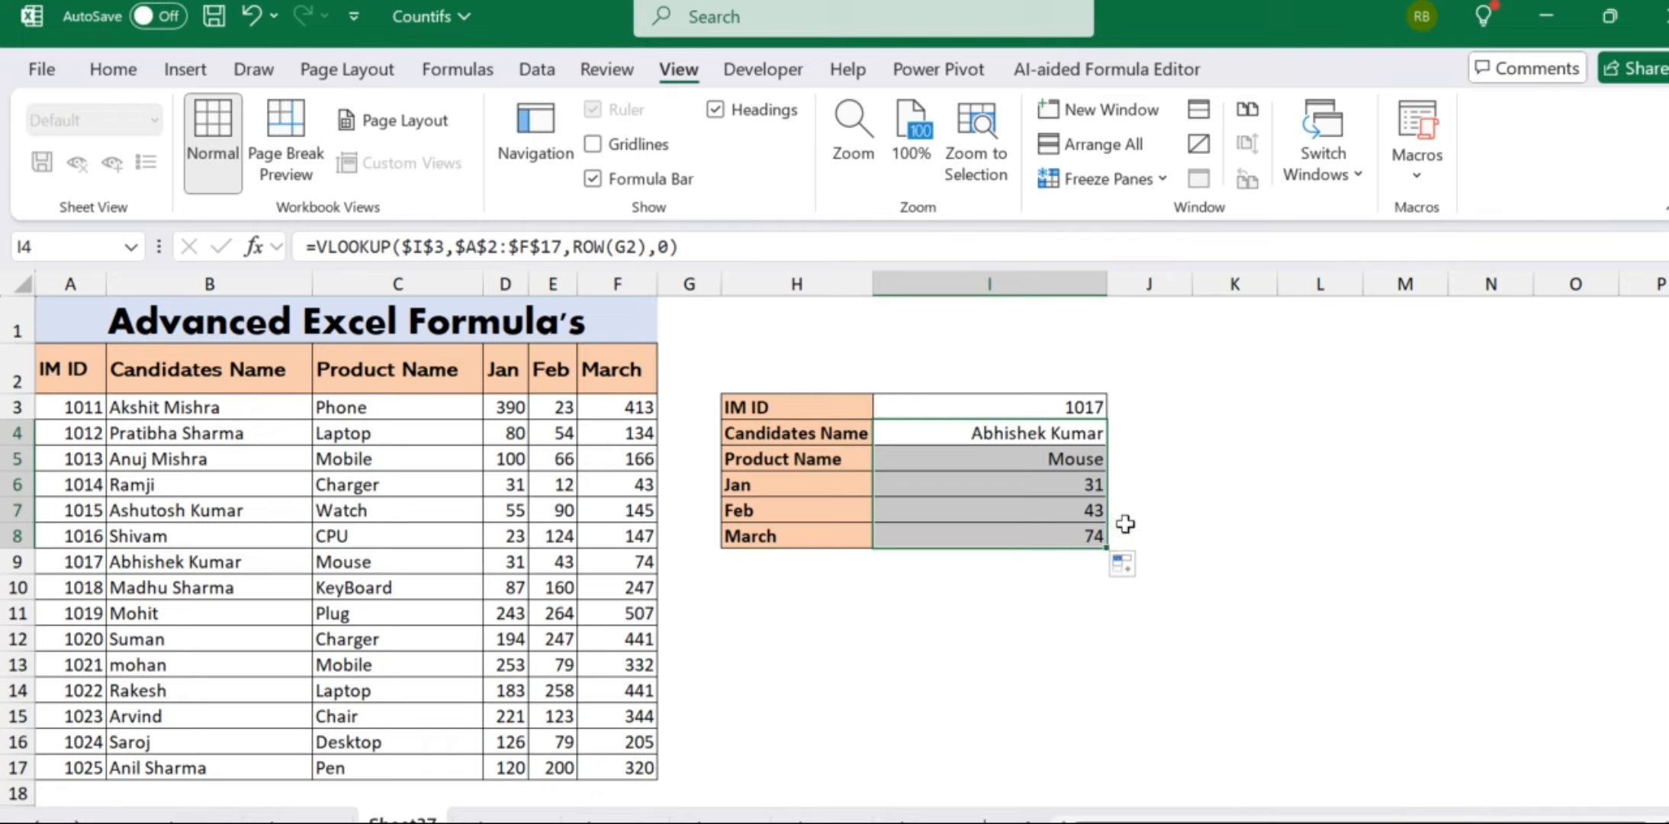
- Set the IM ID in I3 to 1010 to test the lookup with an ID missing from the table
left_click(1133, 485)
left_click(1030, 427)
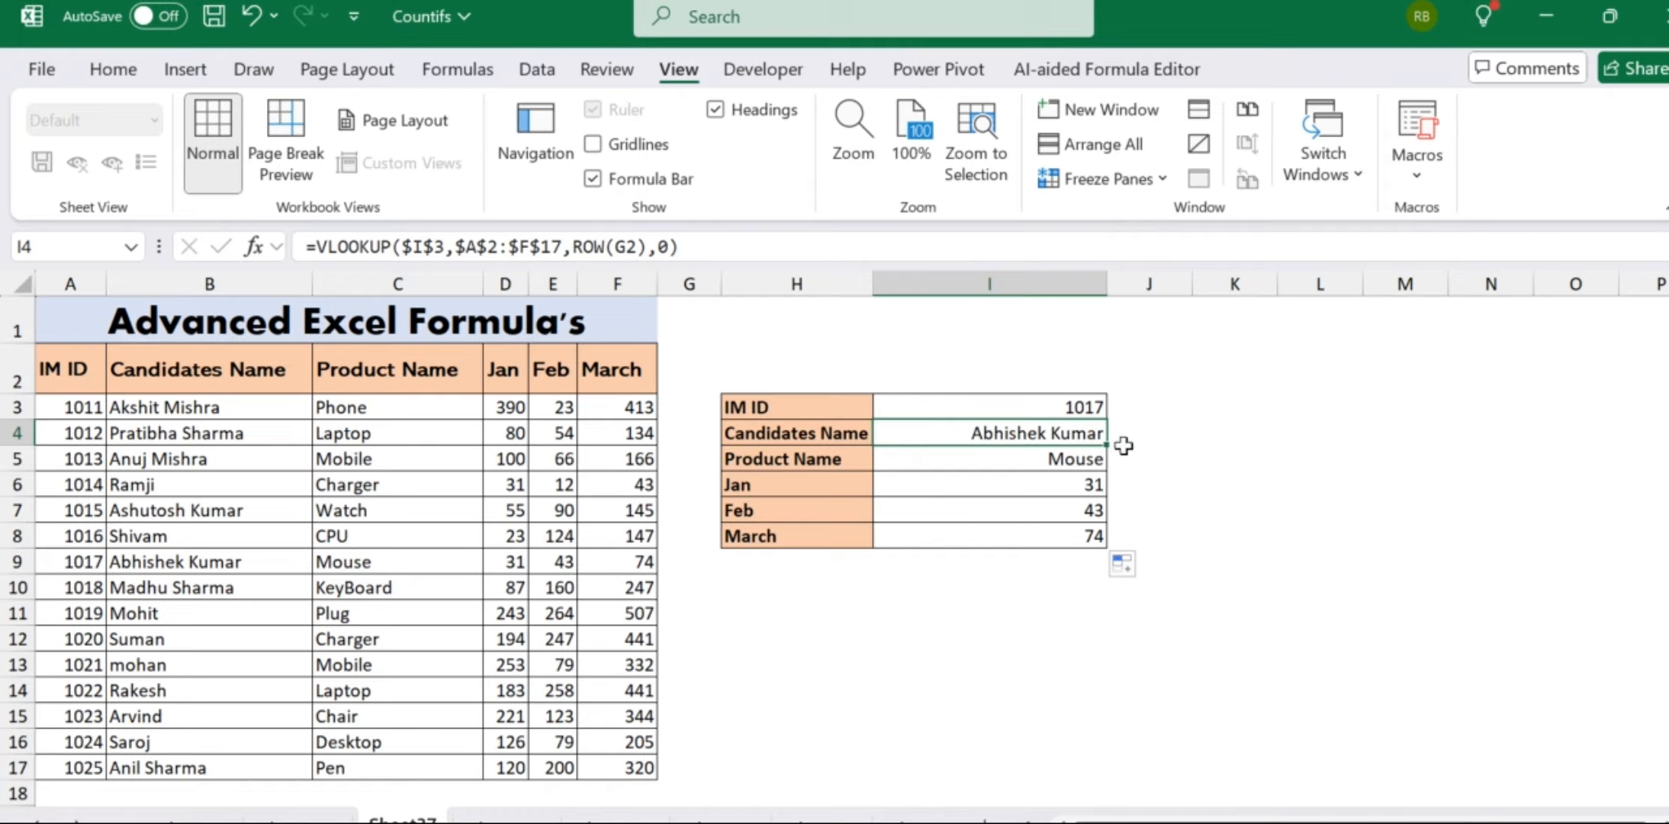
left_click(1047, 402)
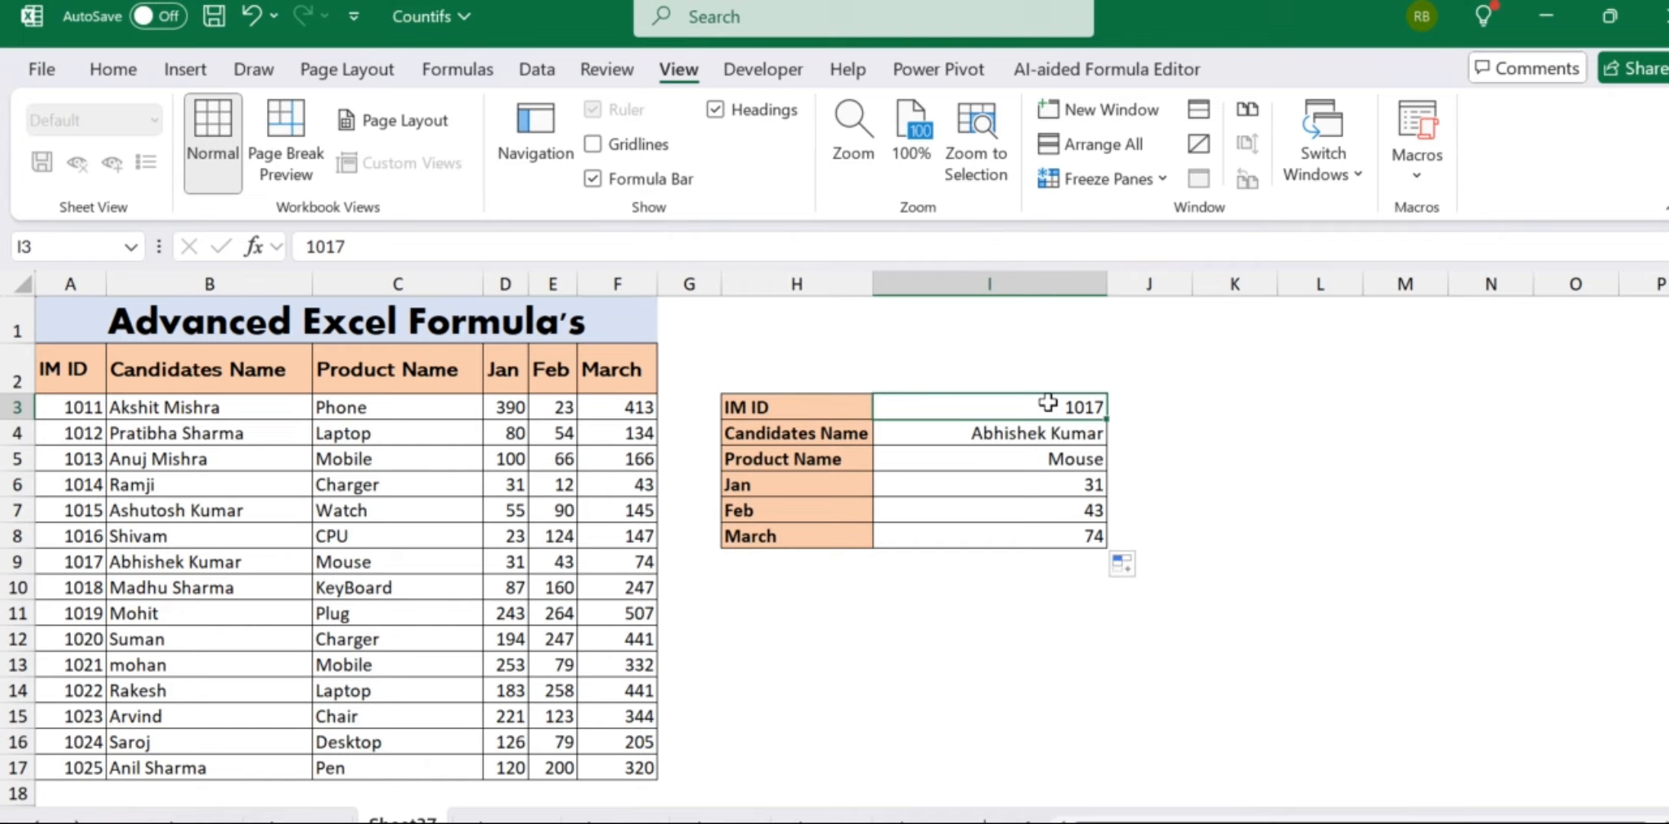
type("1010")
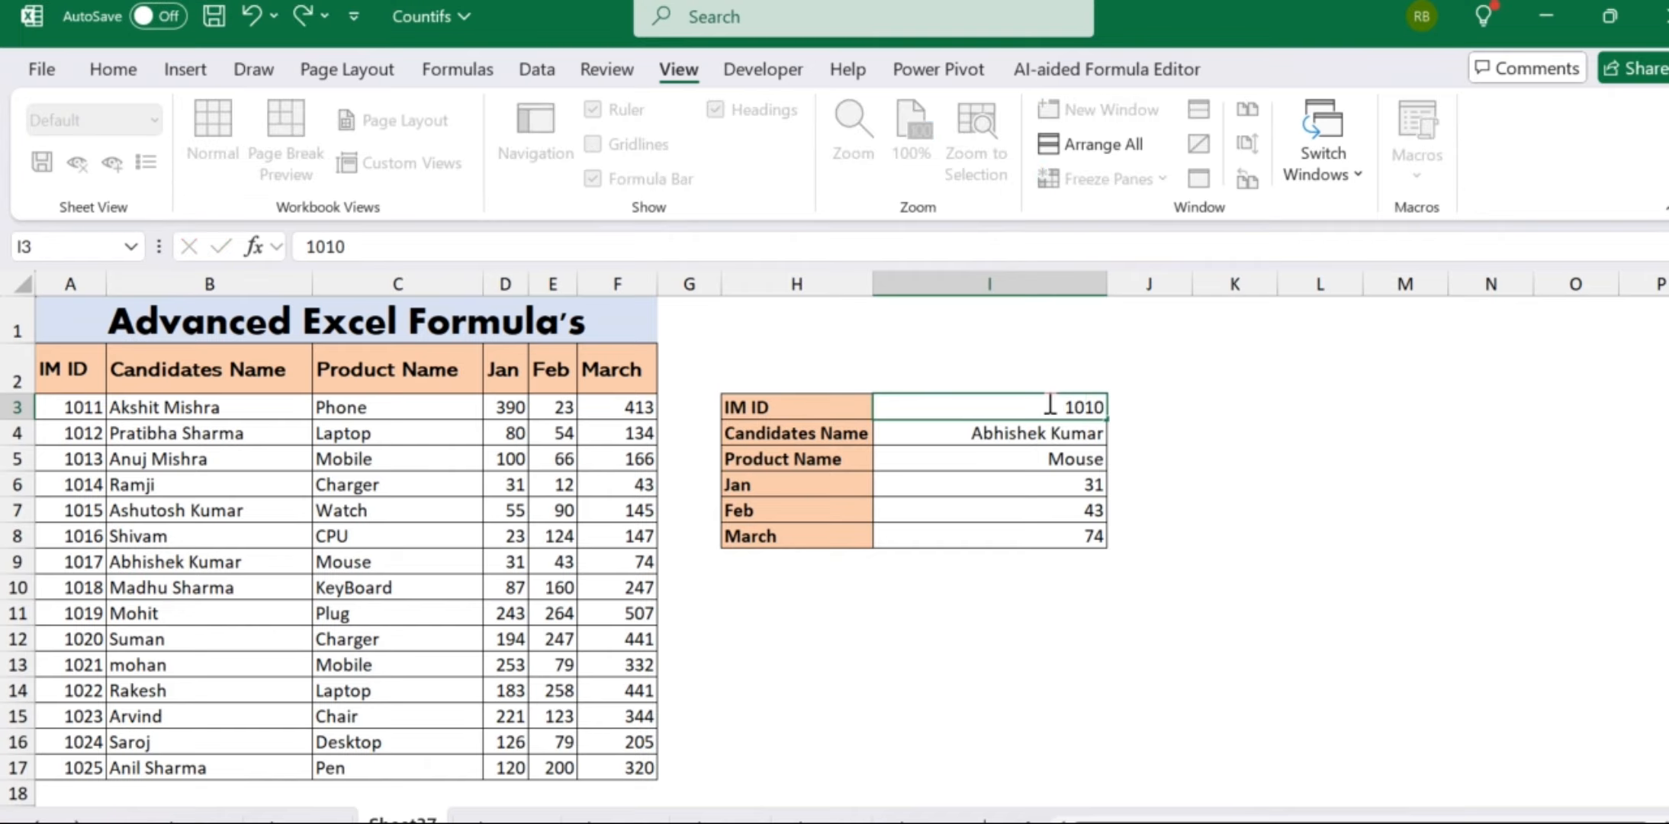
key("Return")
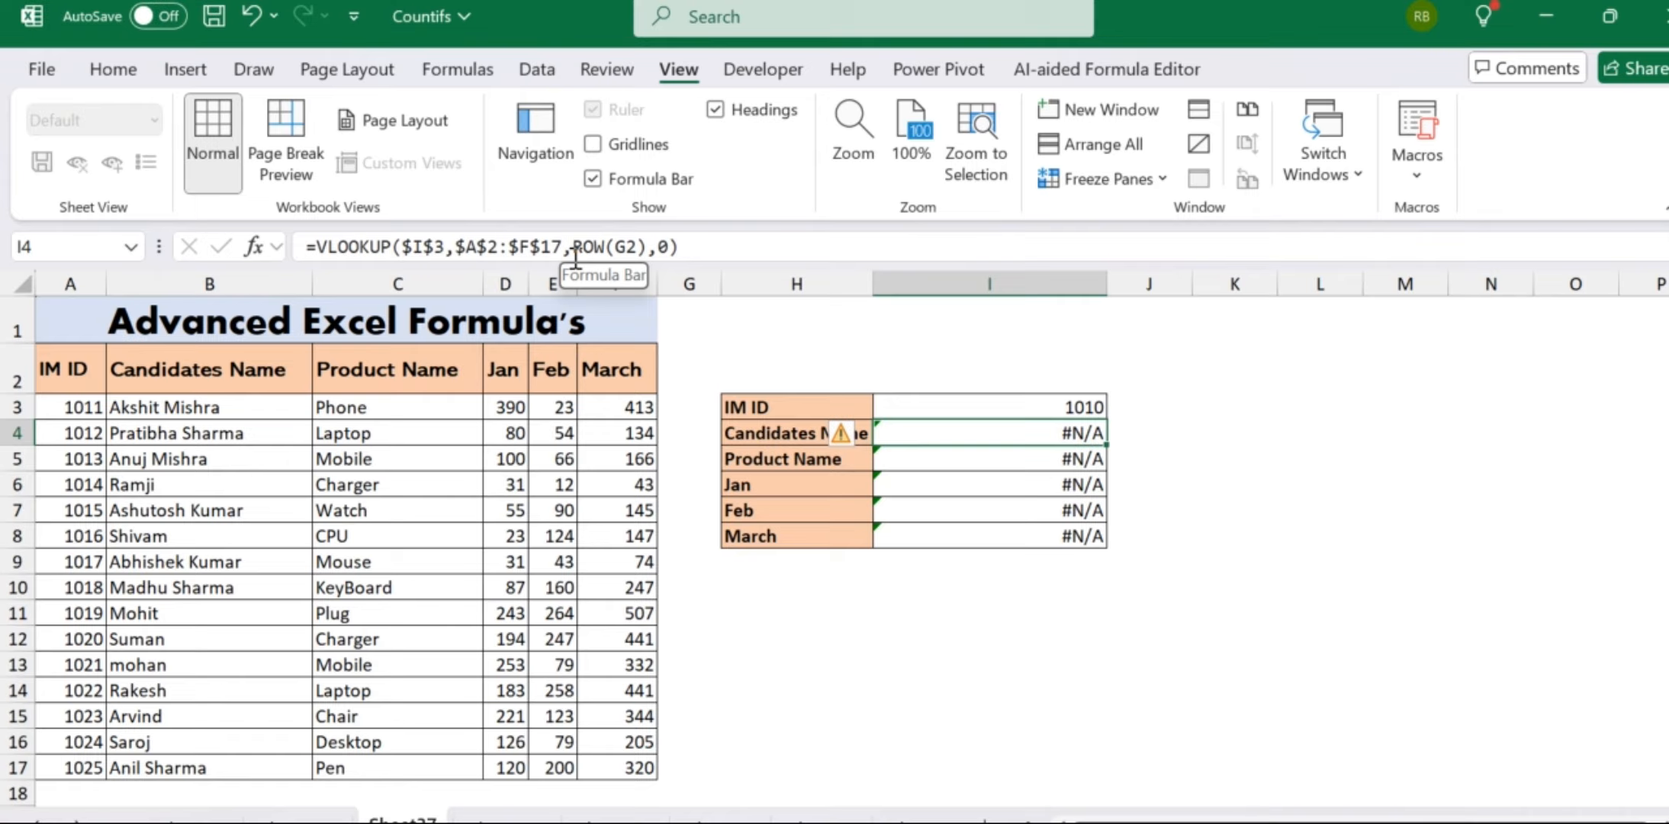
key("Up")
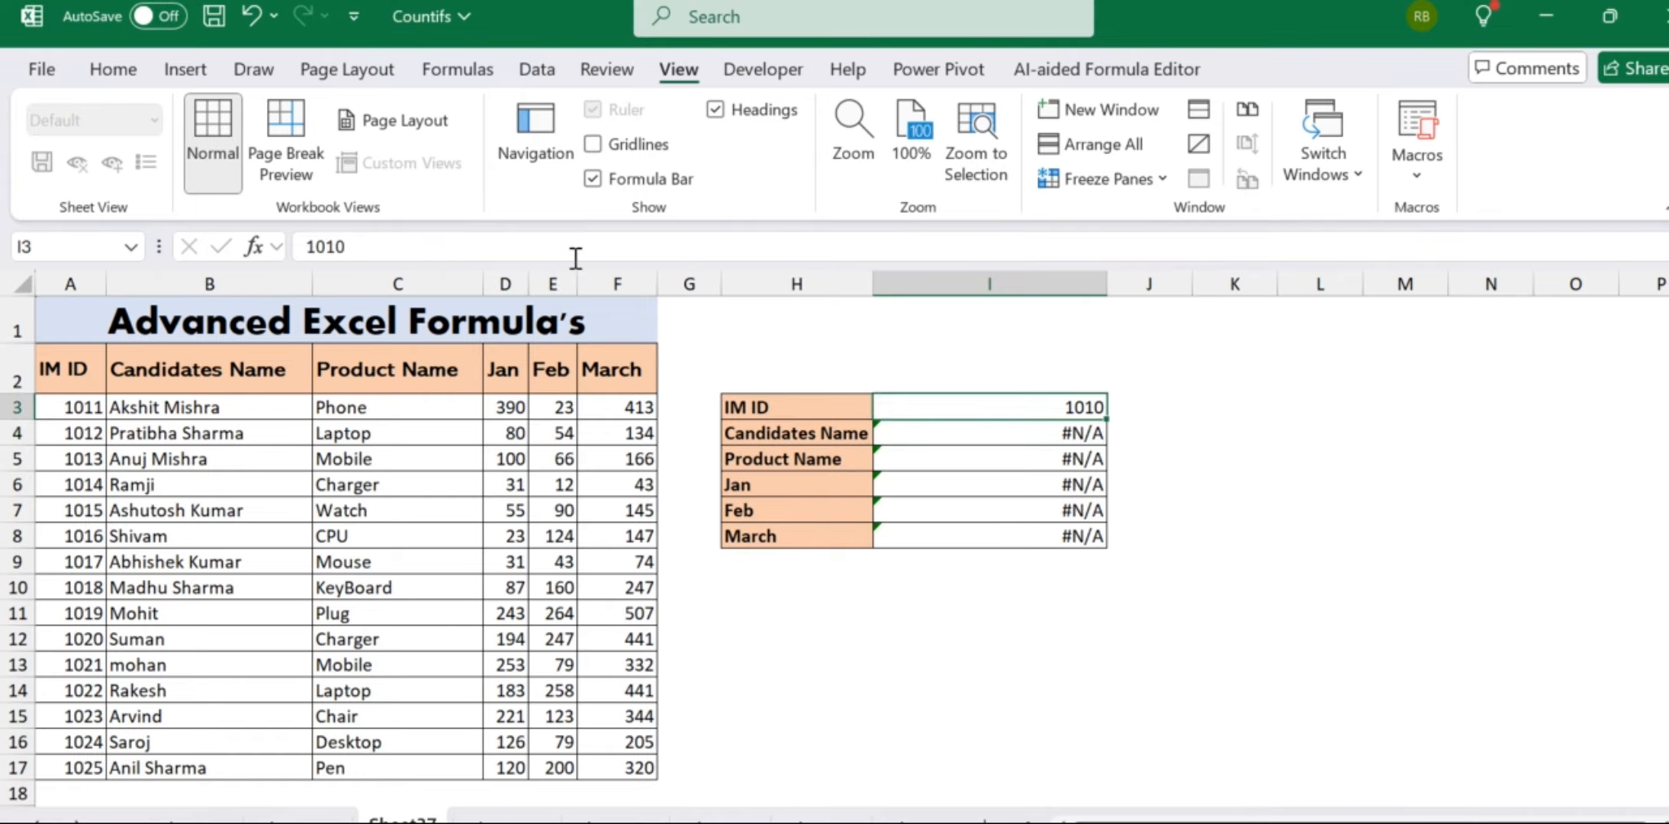
- Insert the IFERROR function in front of VLOOKUP in the Candidates Name formula in I4
key("Down")
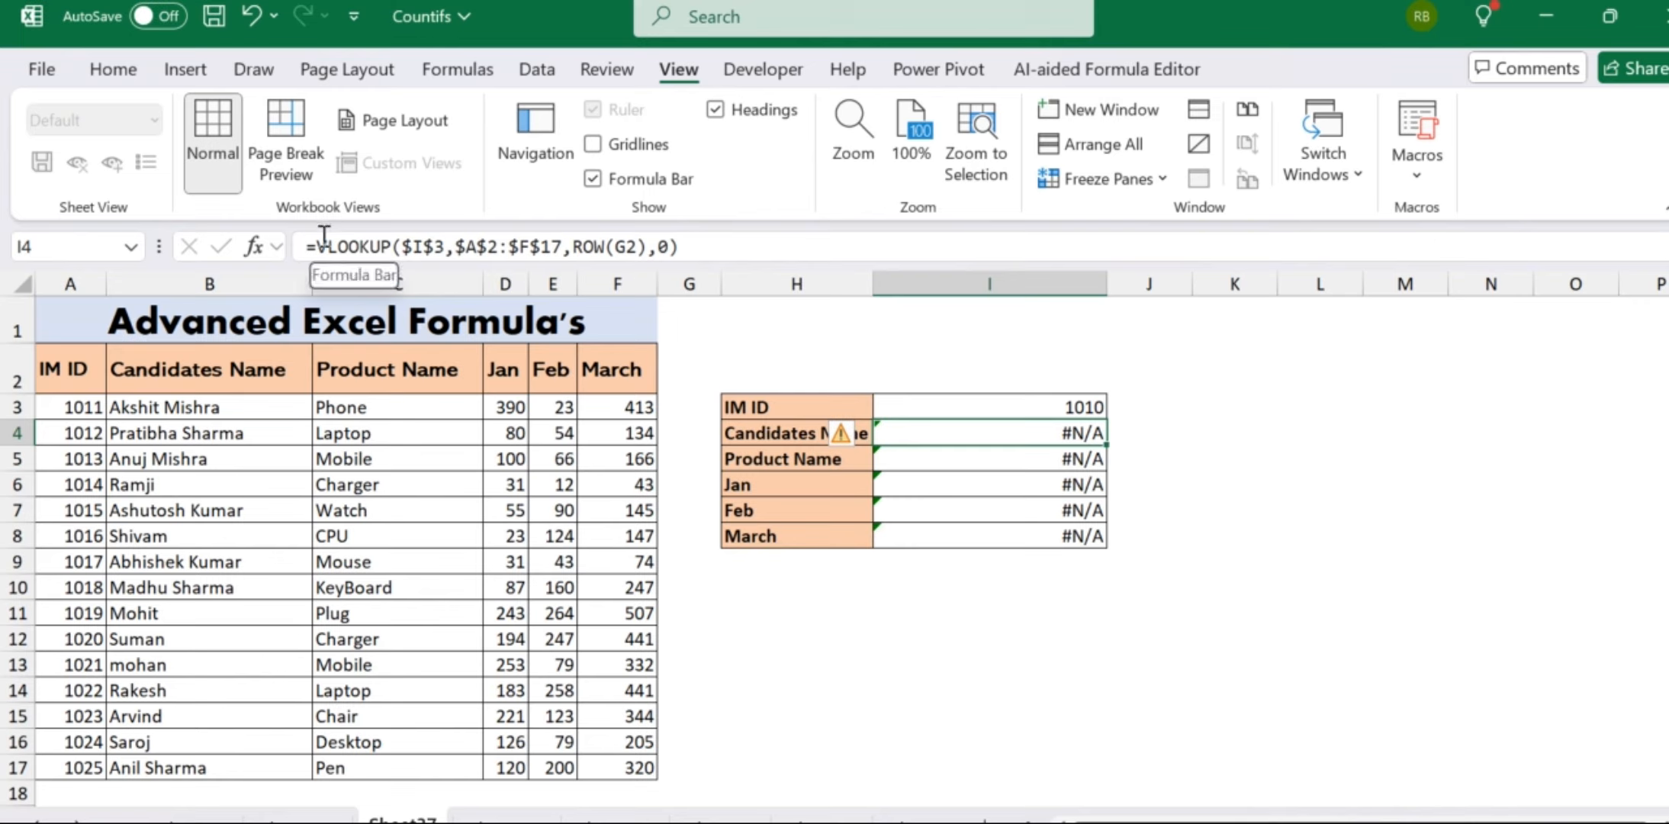
left_click(319, 238)
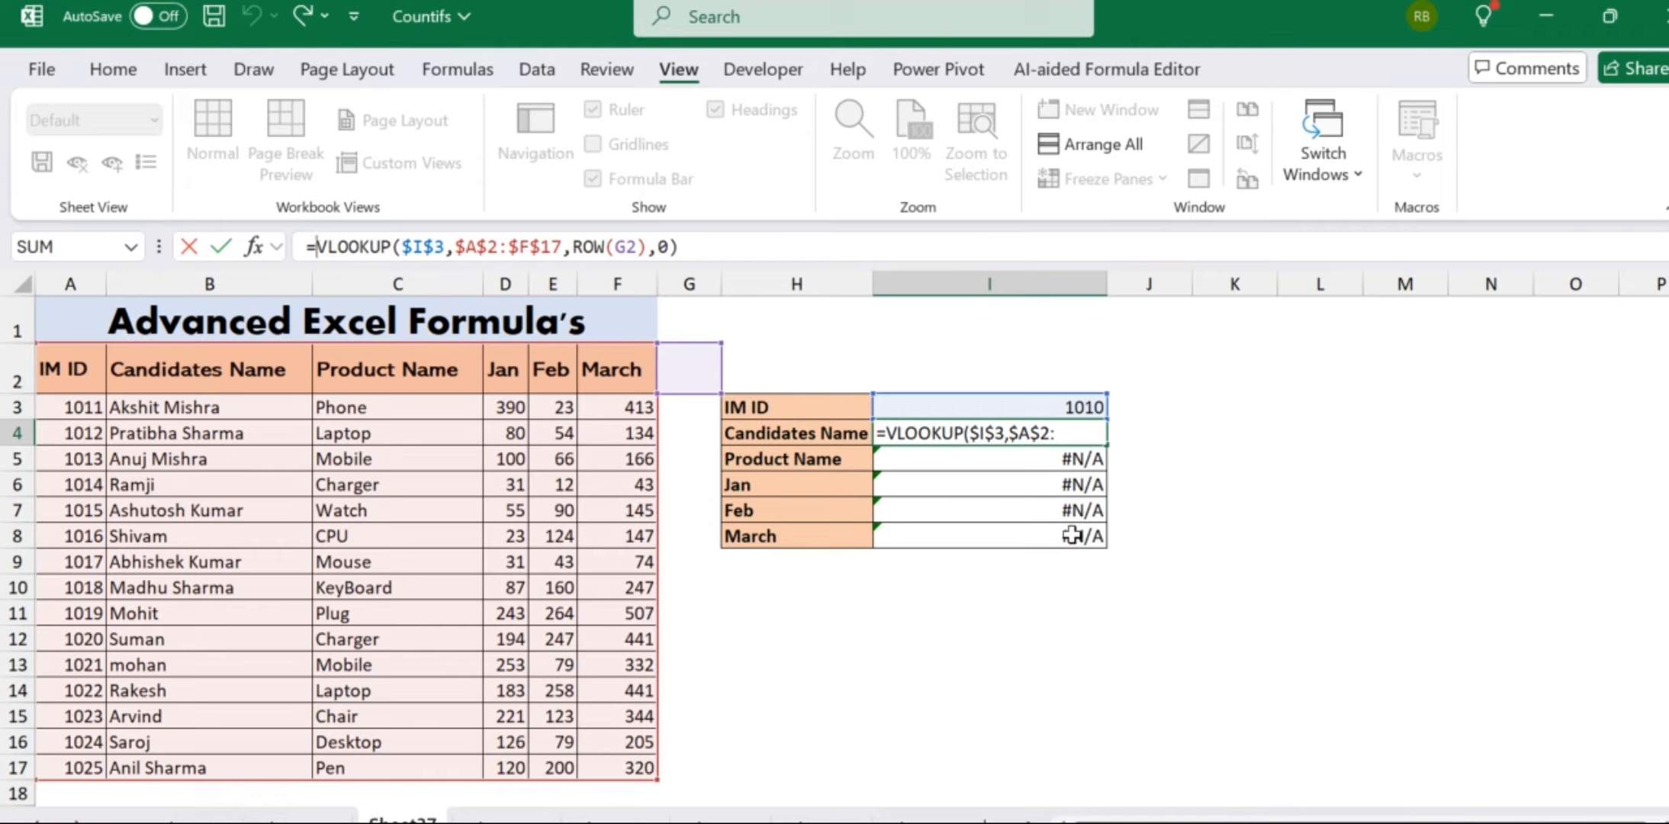
type("if")
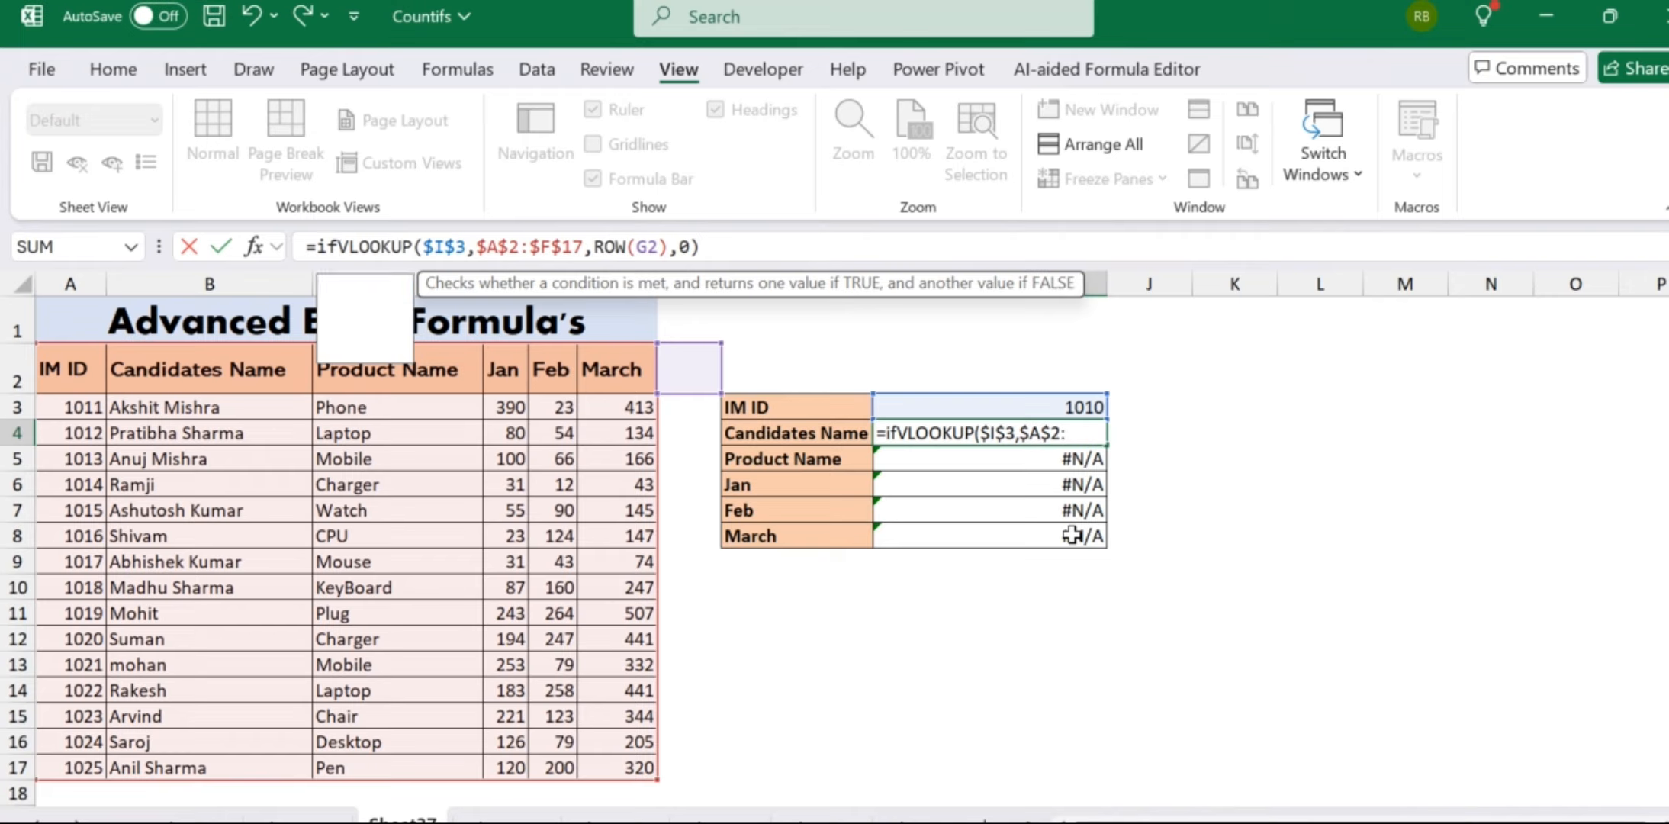
type("e")
key("Tab")
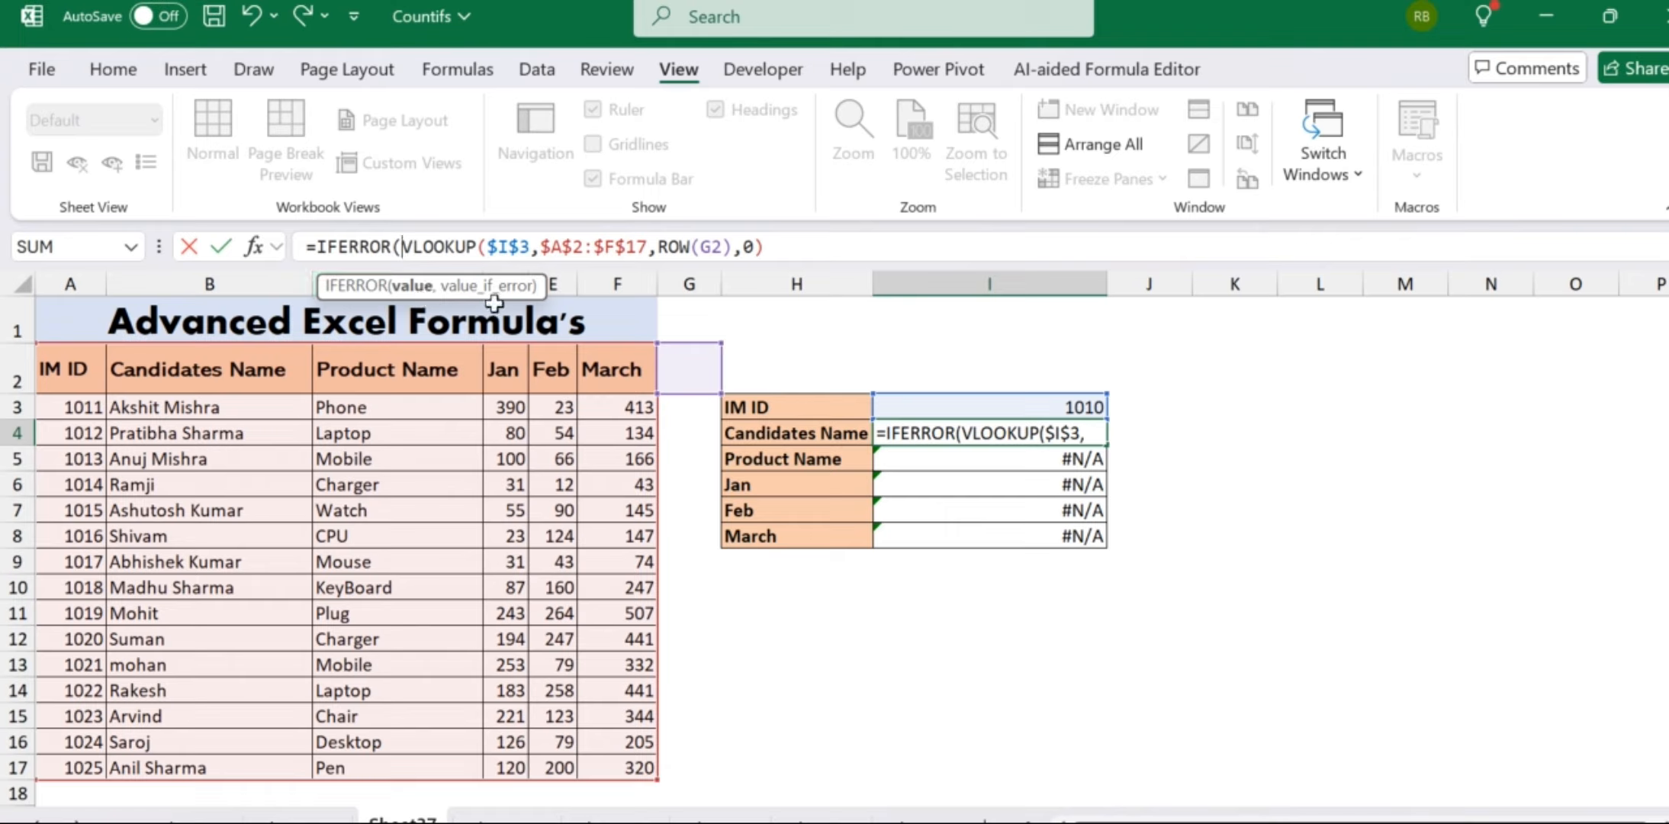
- Complete the IFERROR formula in I4 with "Data is not available kindly put the currect imployees id" as the error value
left_click(782, 246)
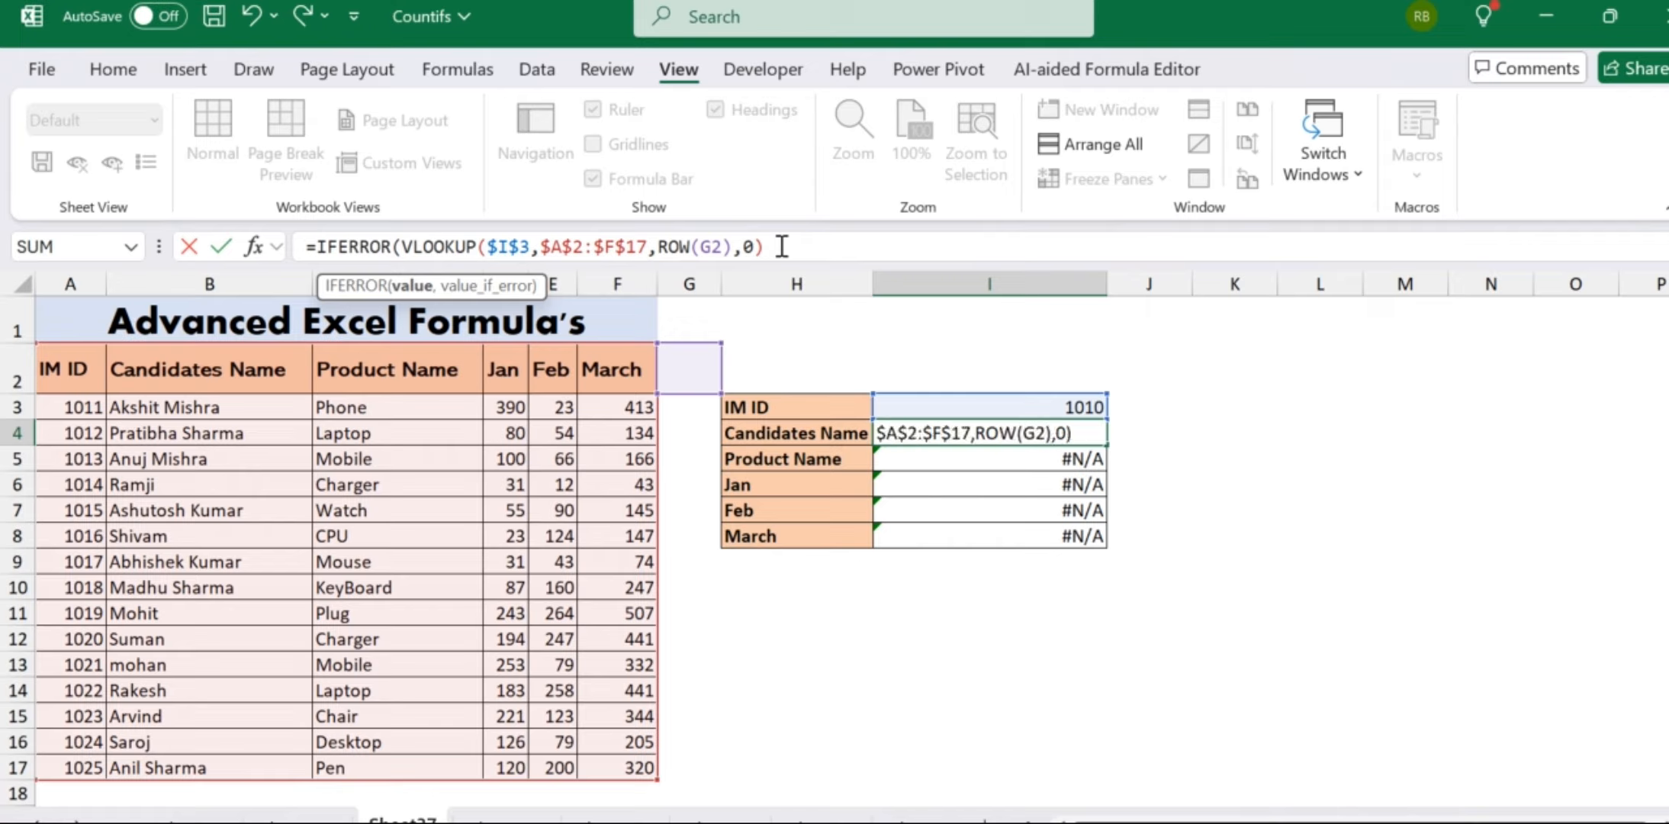
type(",")
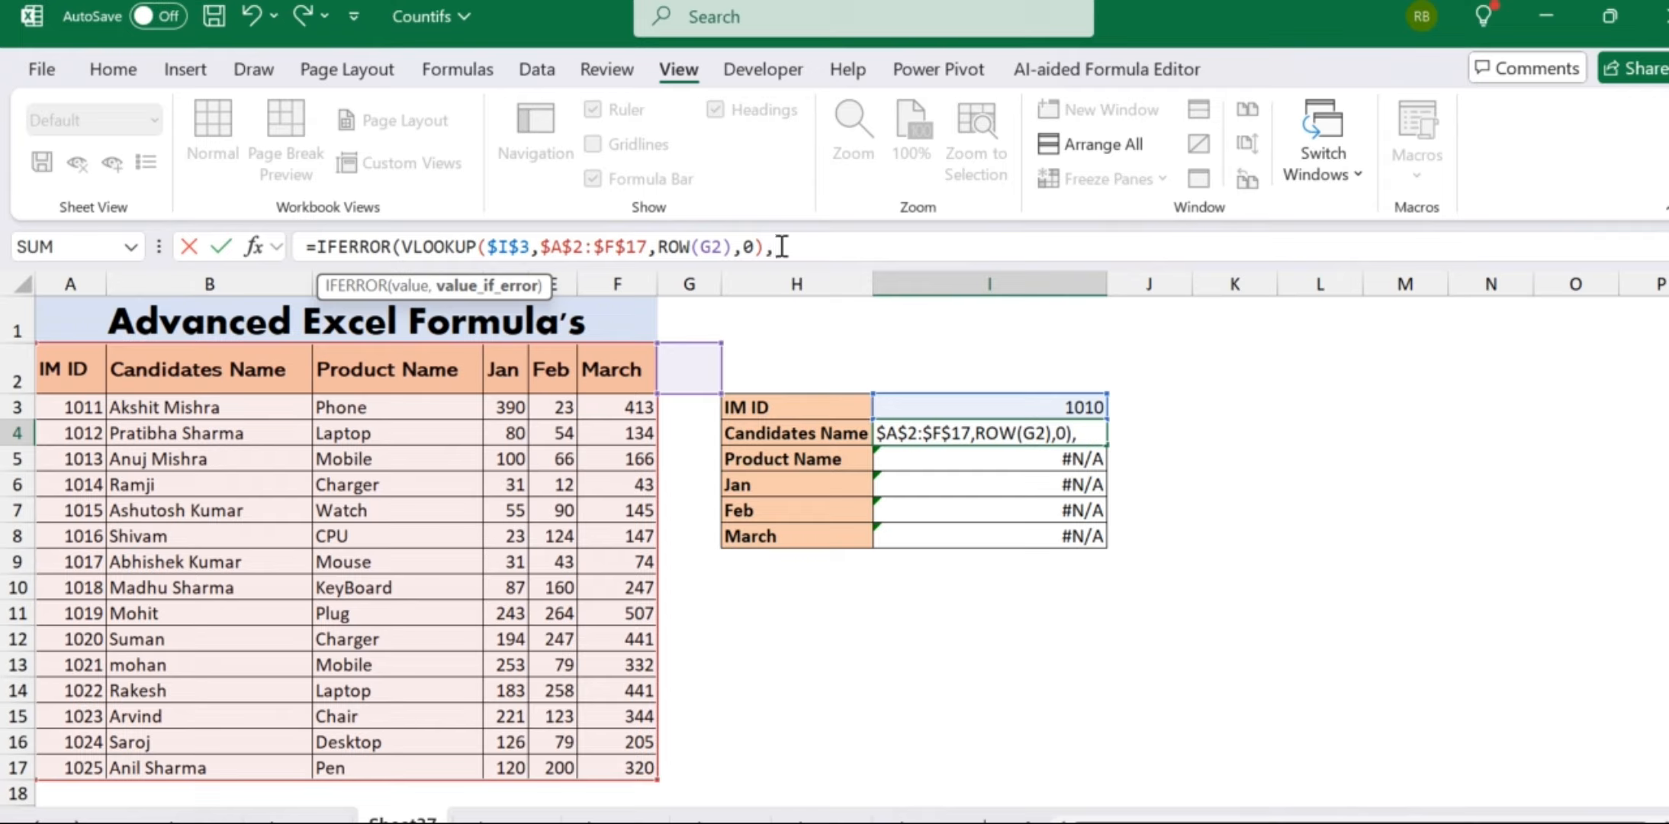
type("\"Data is")
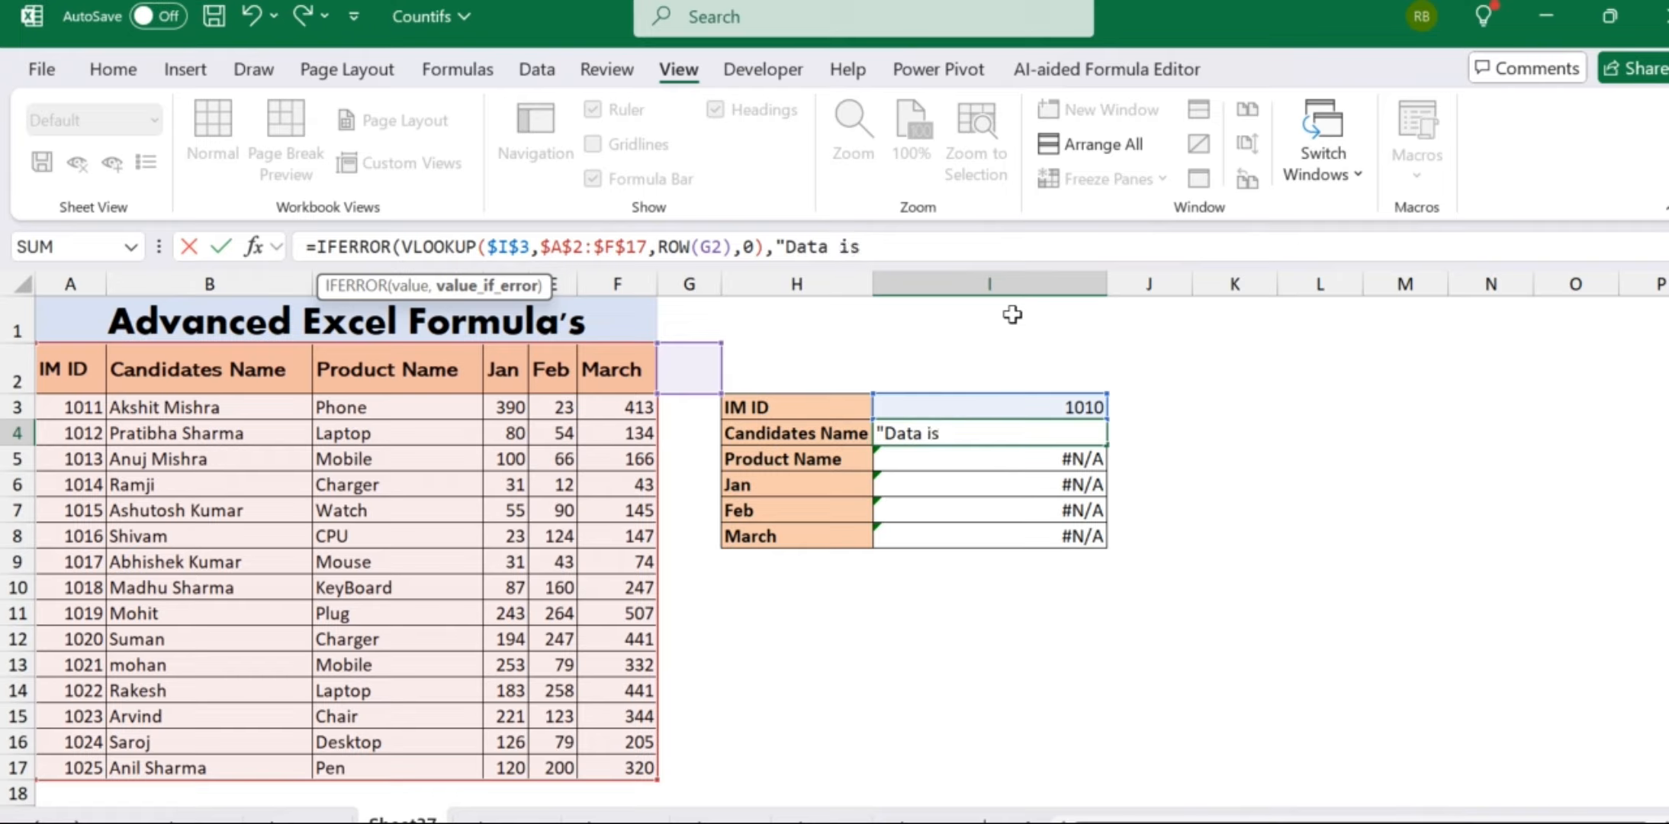
type(" not avail")
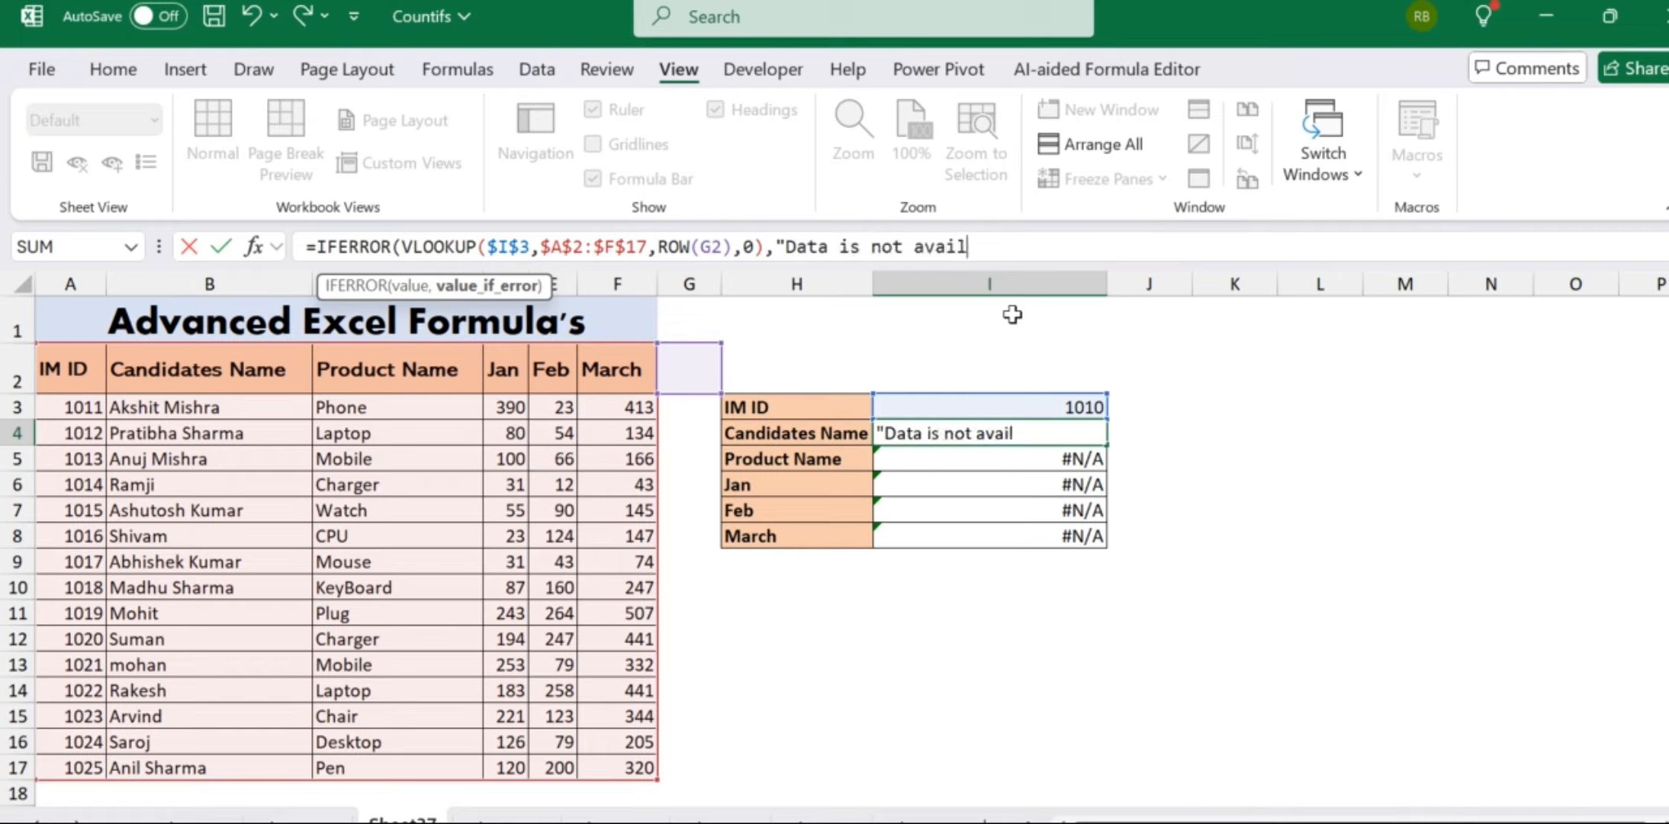
type("able ki")
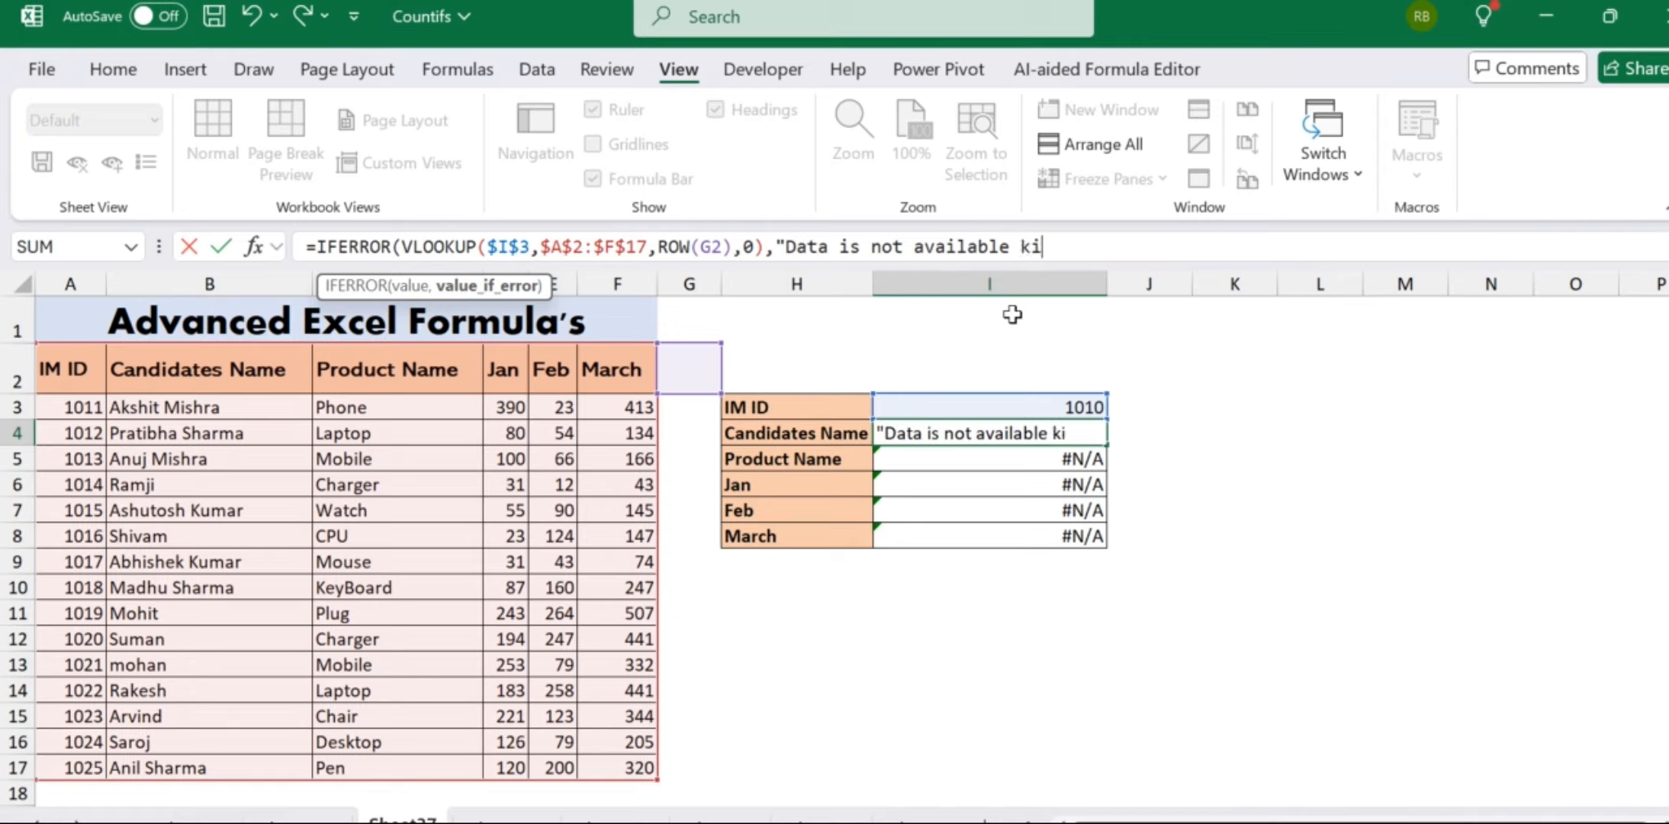
type("ndly pu")
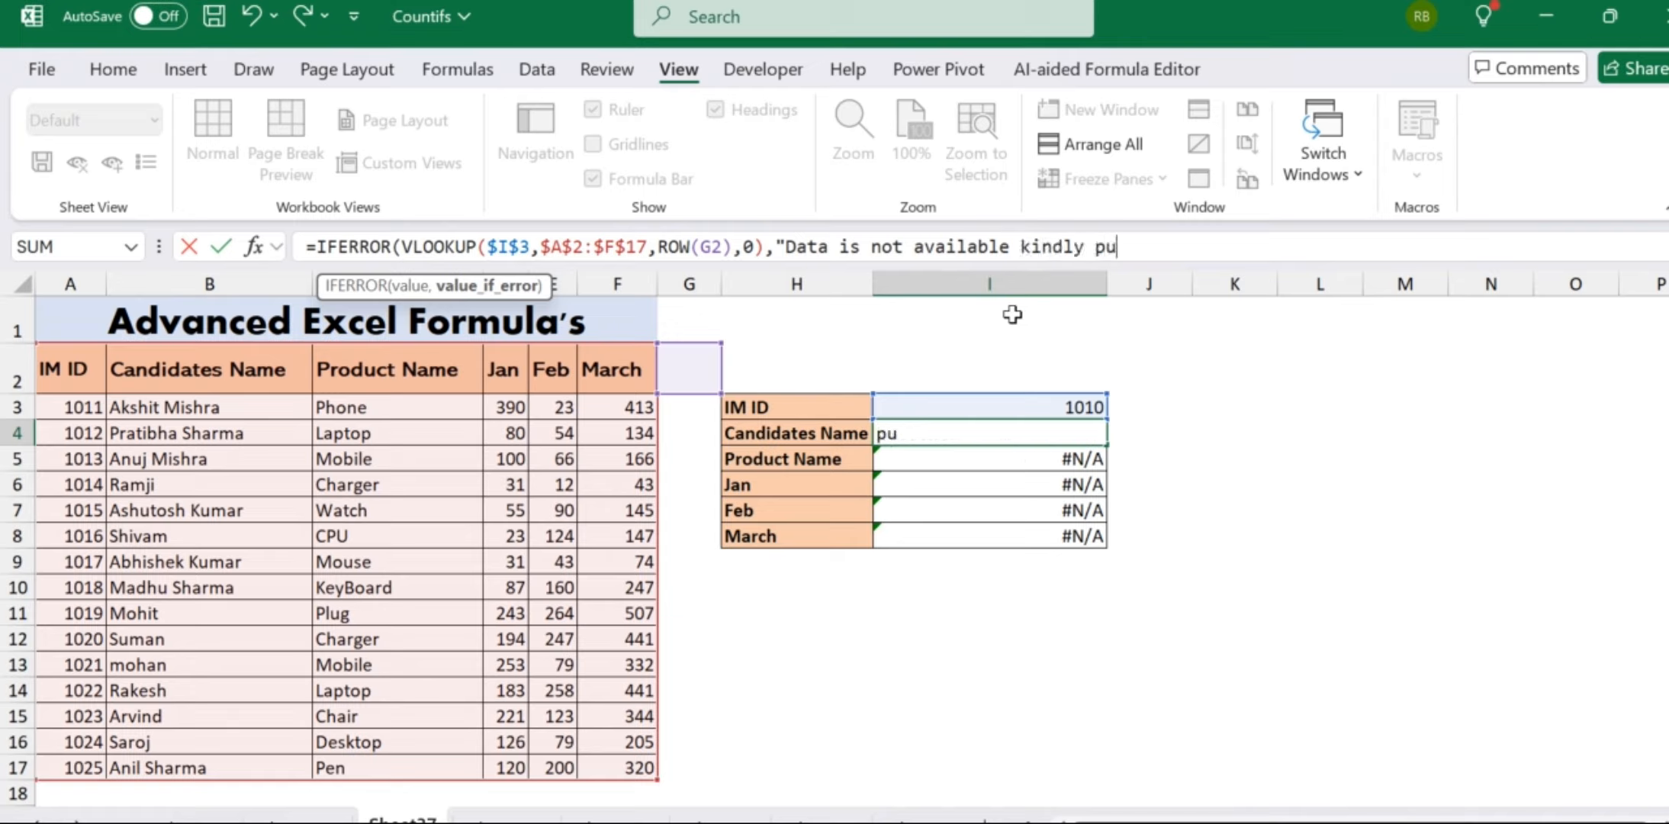
type("t the currec")
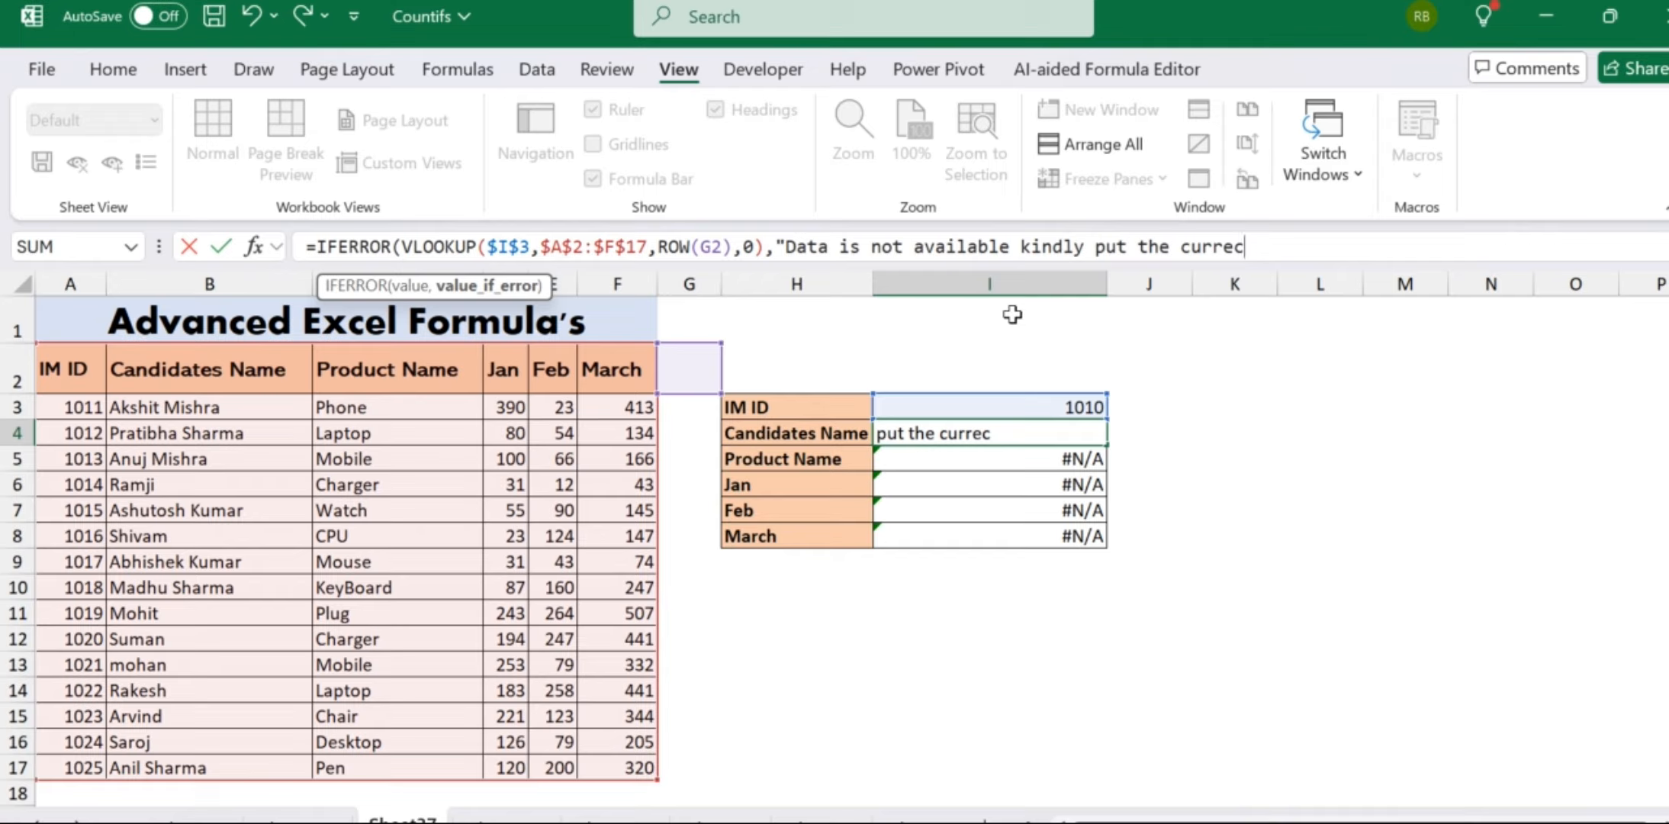
type("t implyee")
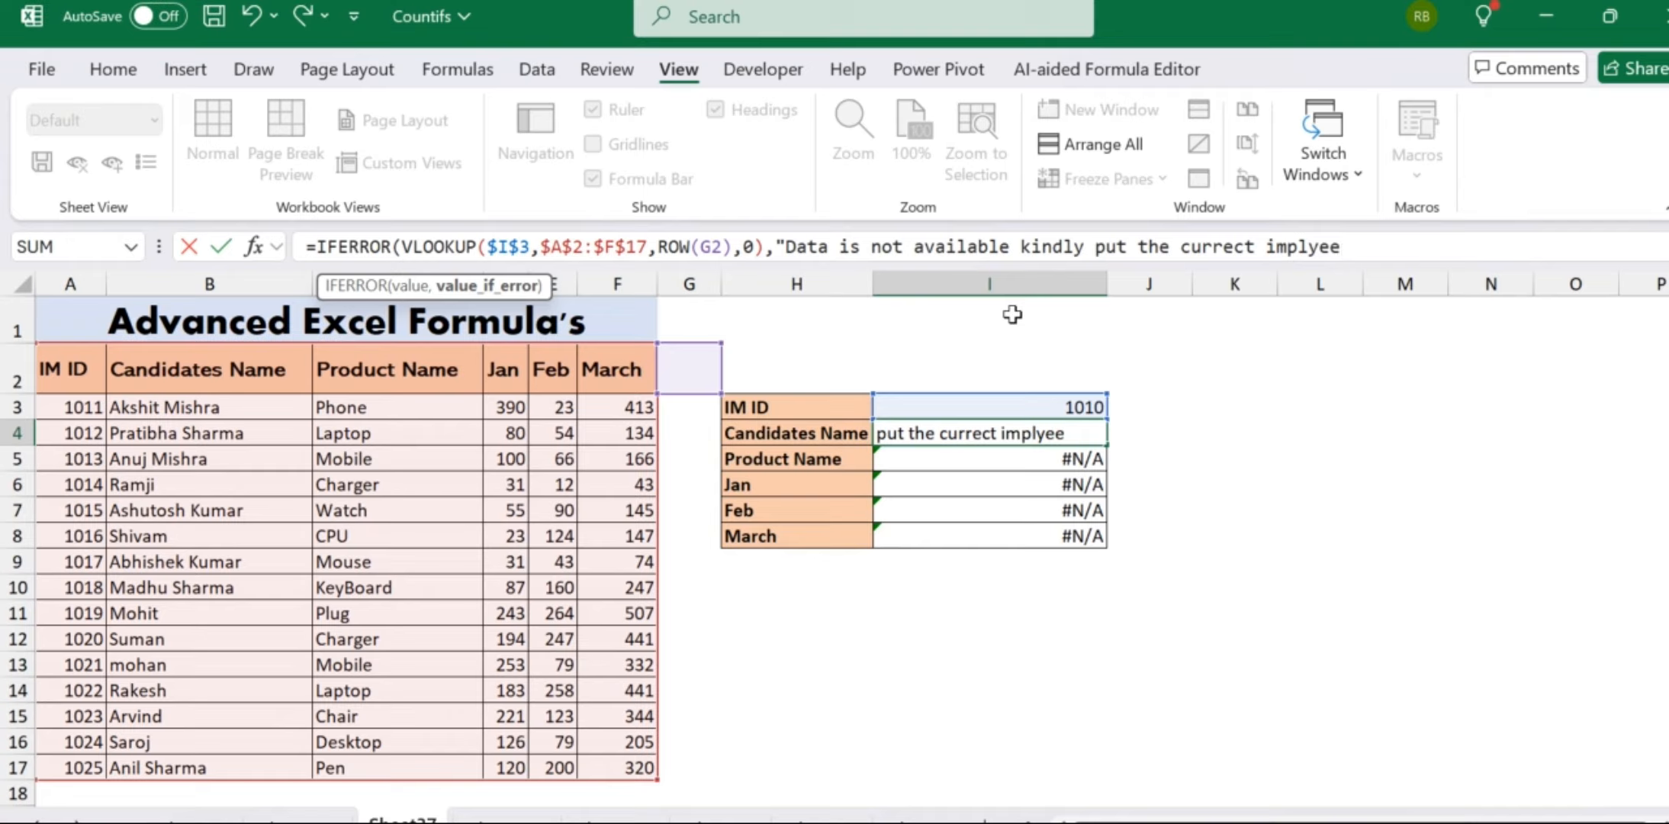
key("BackSpace")
key("BackSpace")
key("BackSpace")
type("oyees iD")
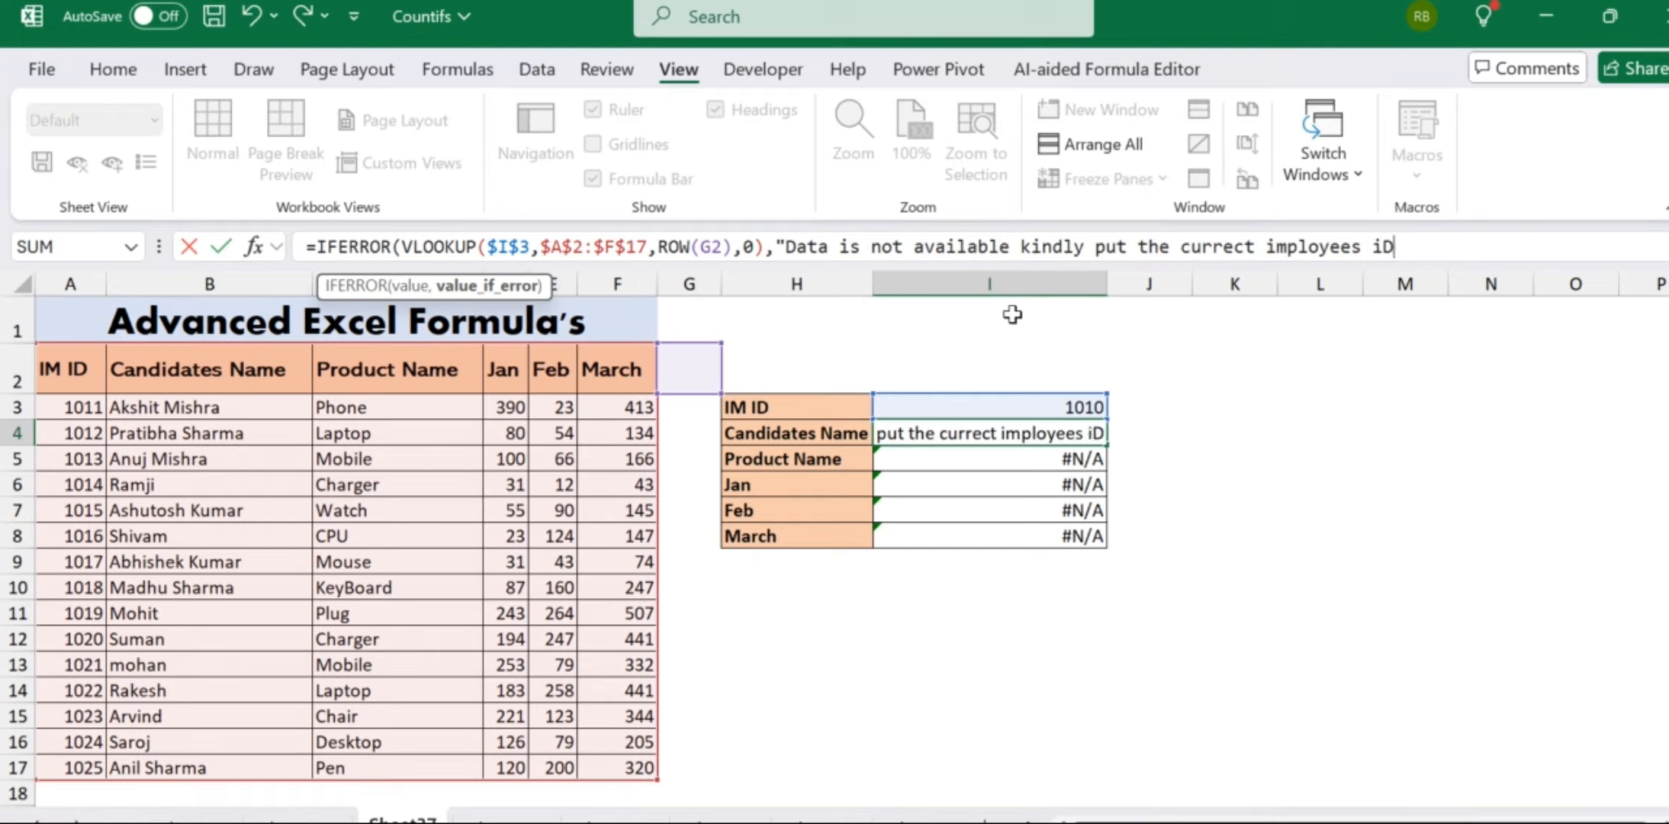
key("BackSpace")
type("d")
type("\"")
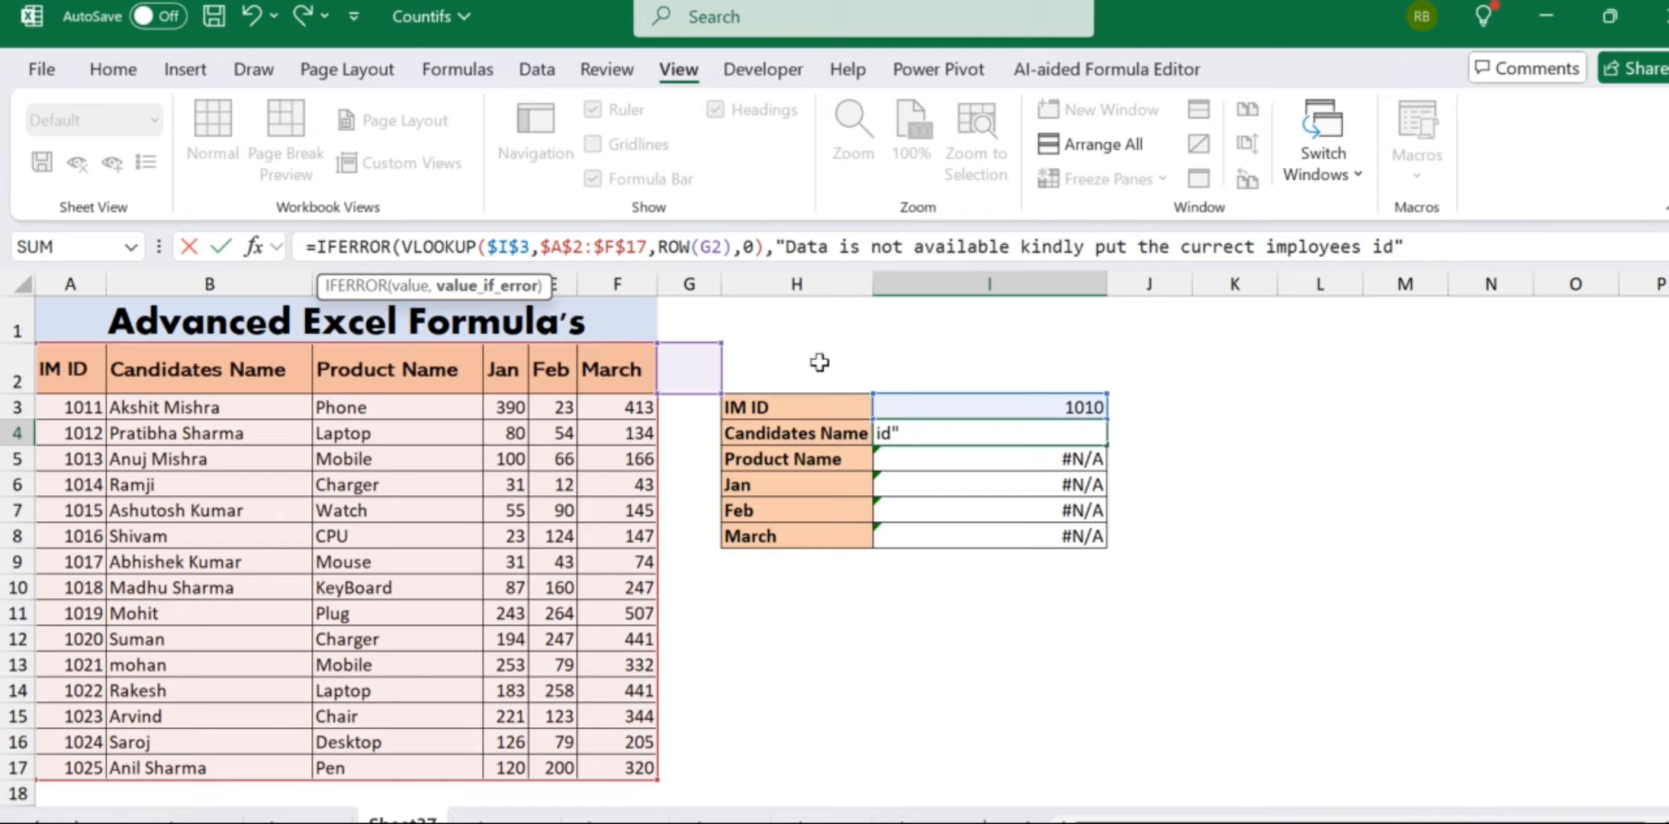
type(")")
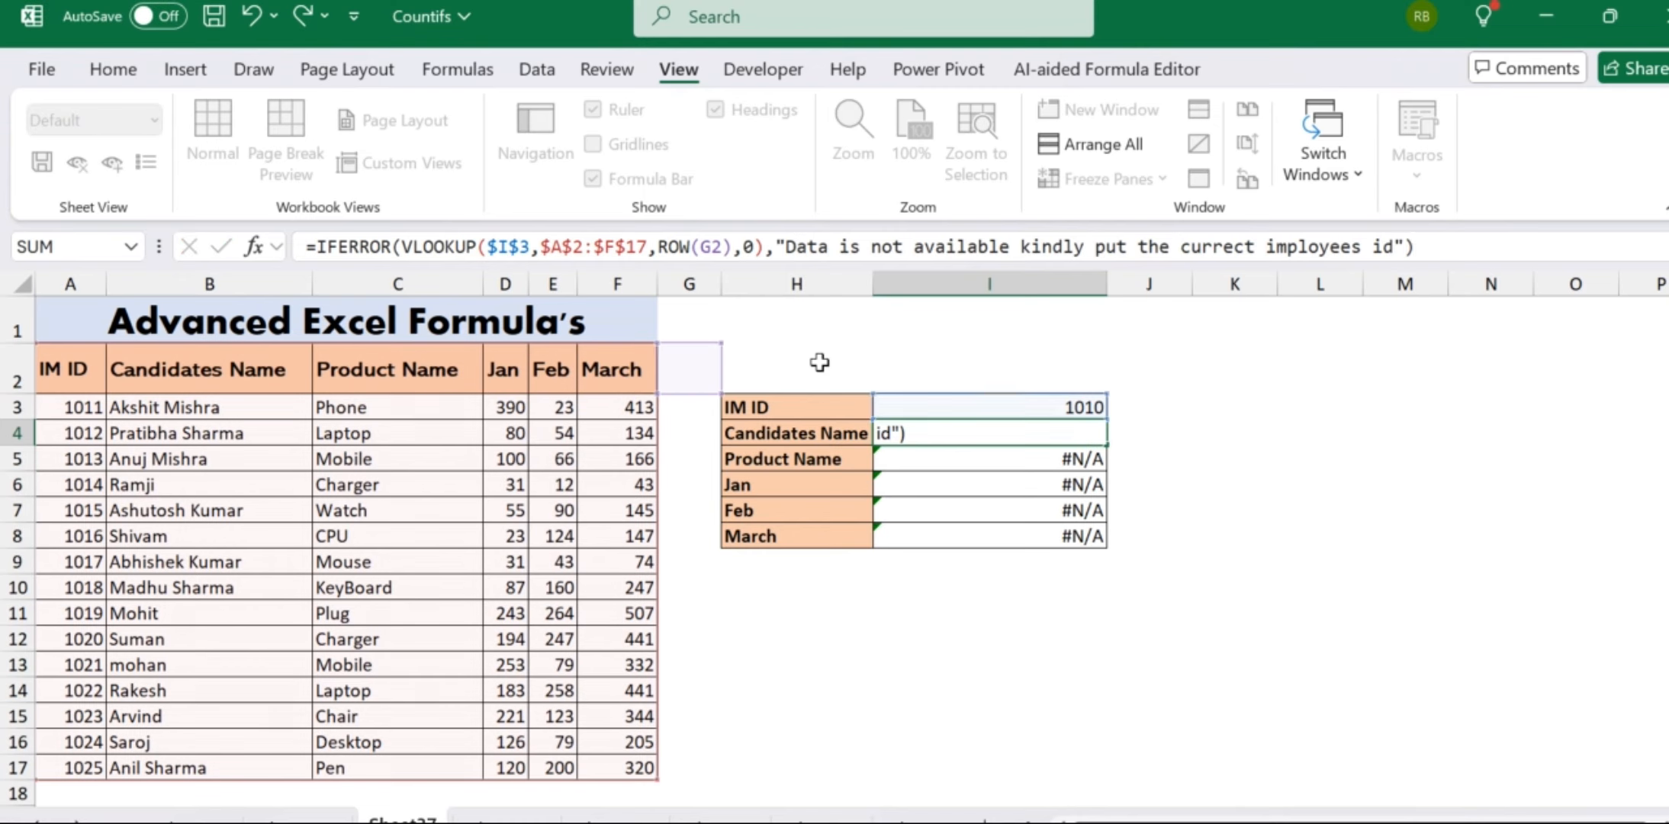
key("Return")
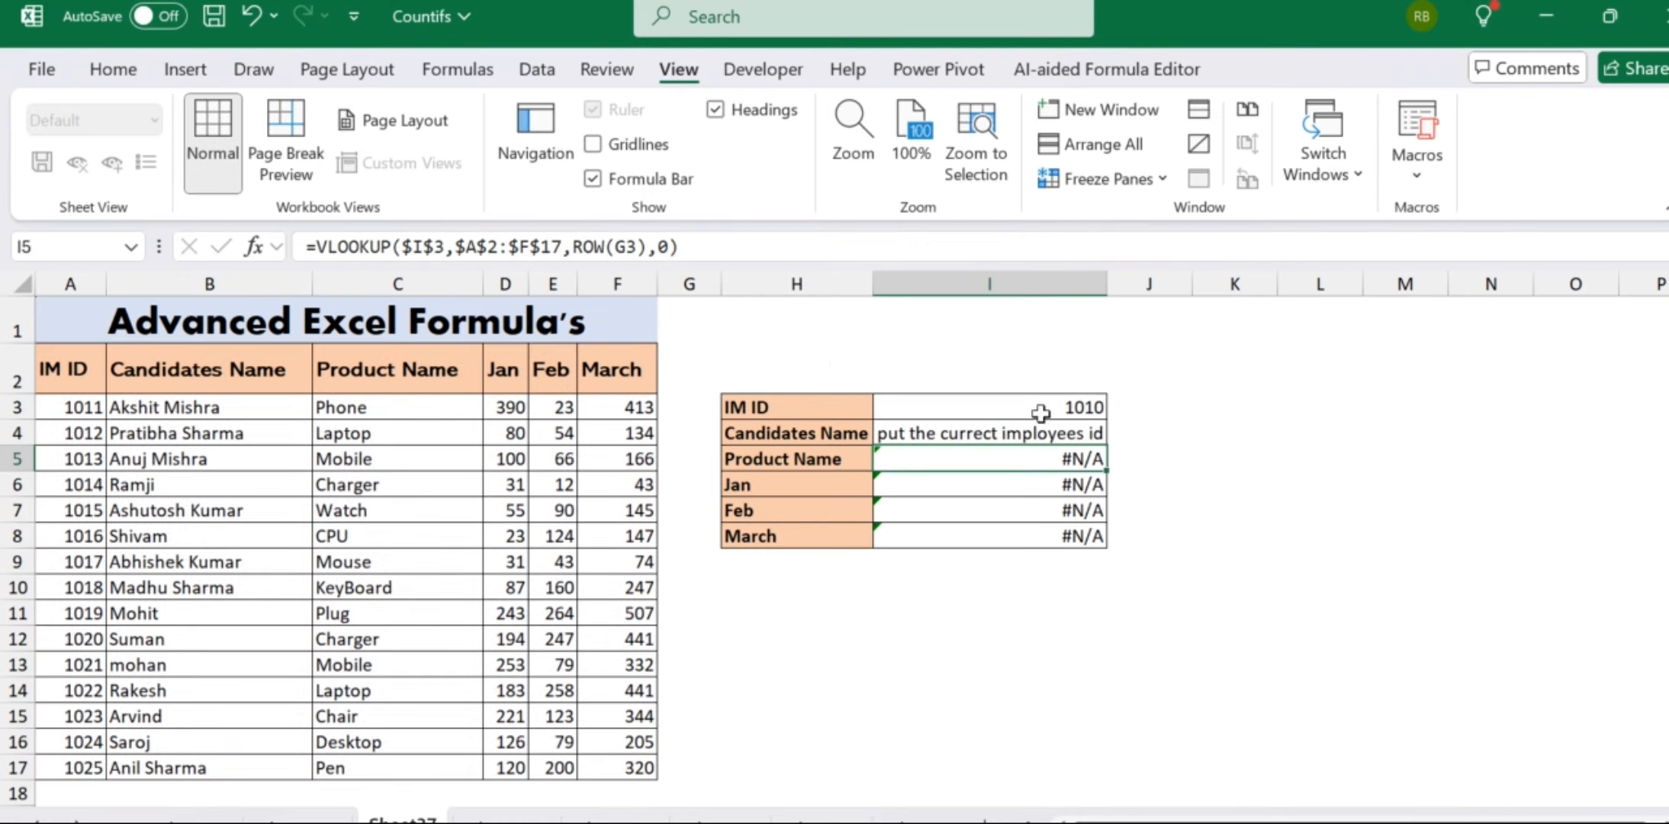
- Autofit column I to its contents and fill the I4 IFERROR formula down through I8
double_click(1106, 283)
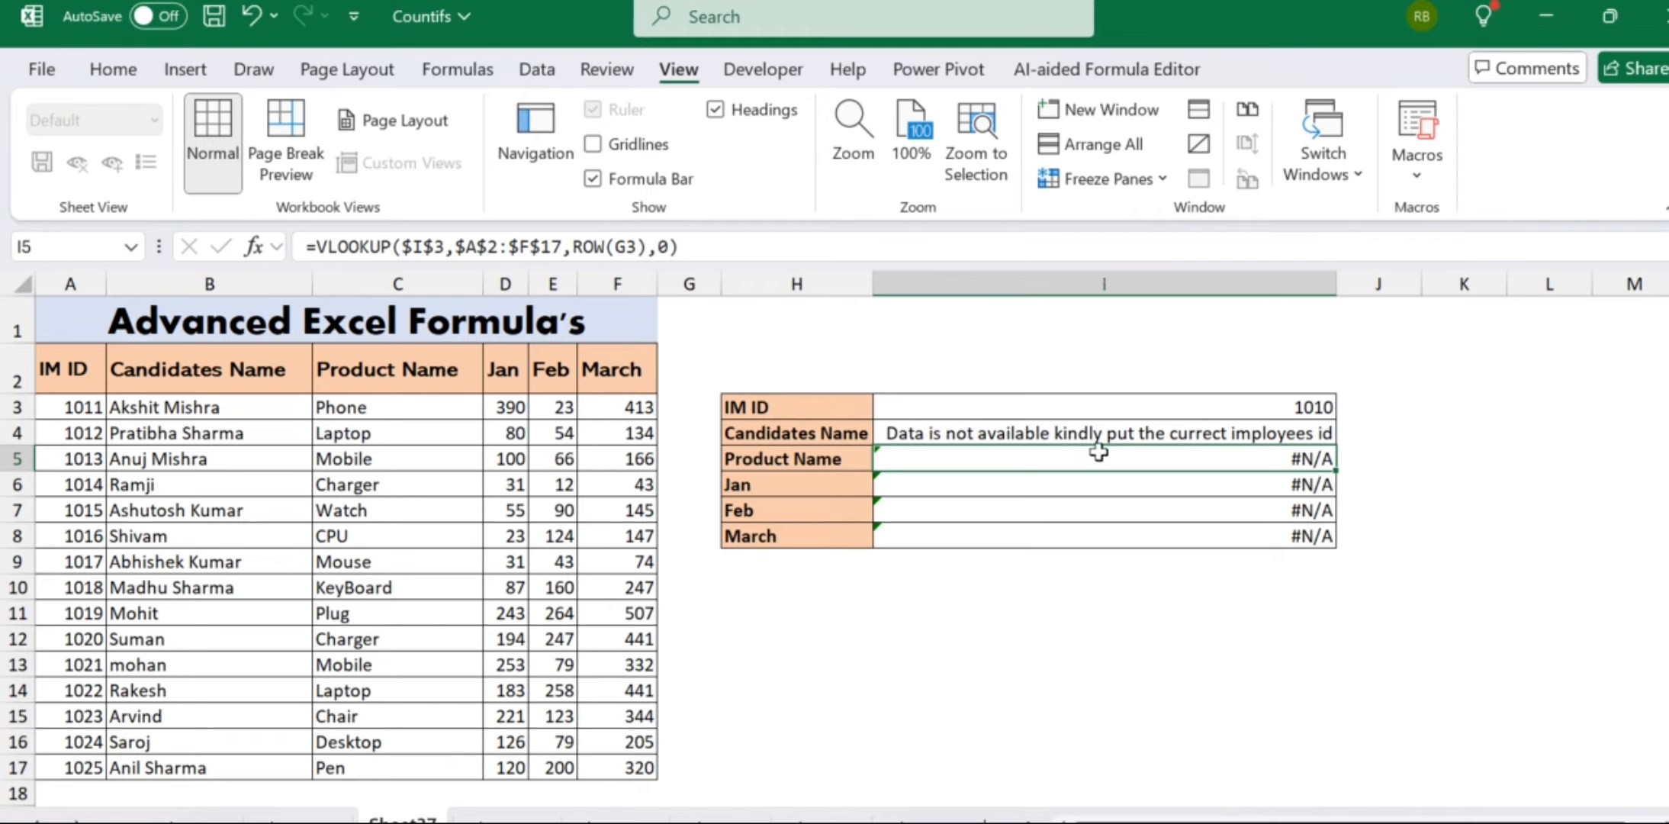
left_click(1255, 432)
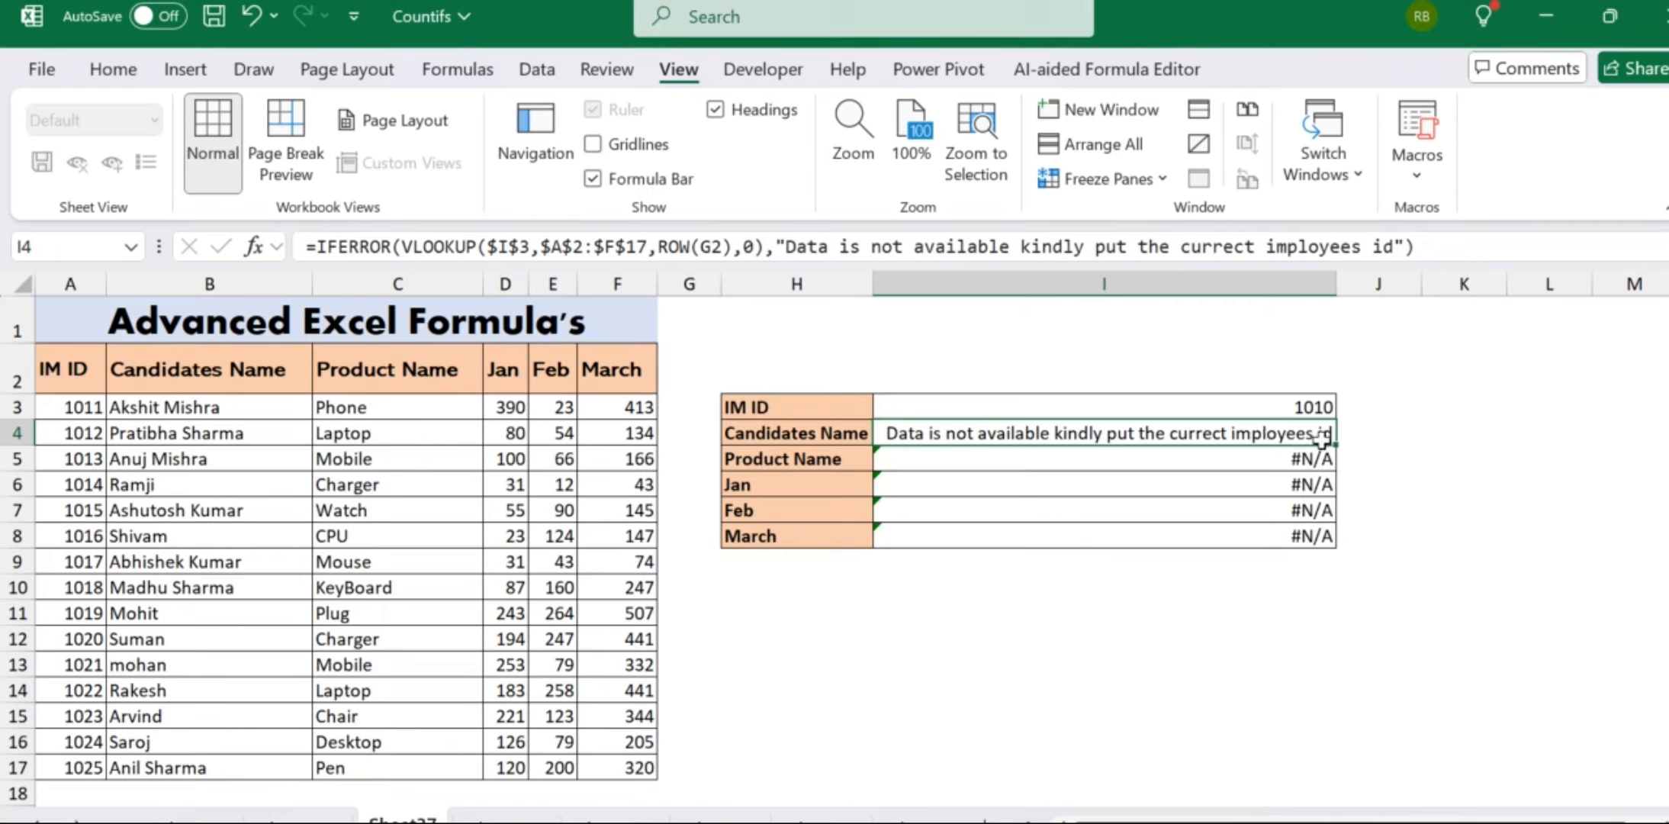
left_click_drag(1326, 438, 1332, 544)
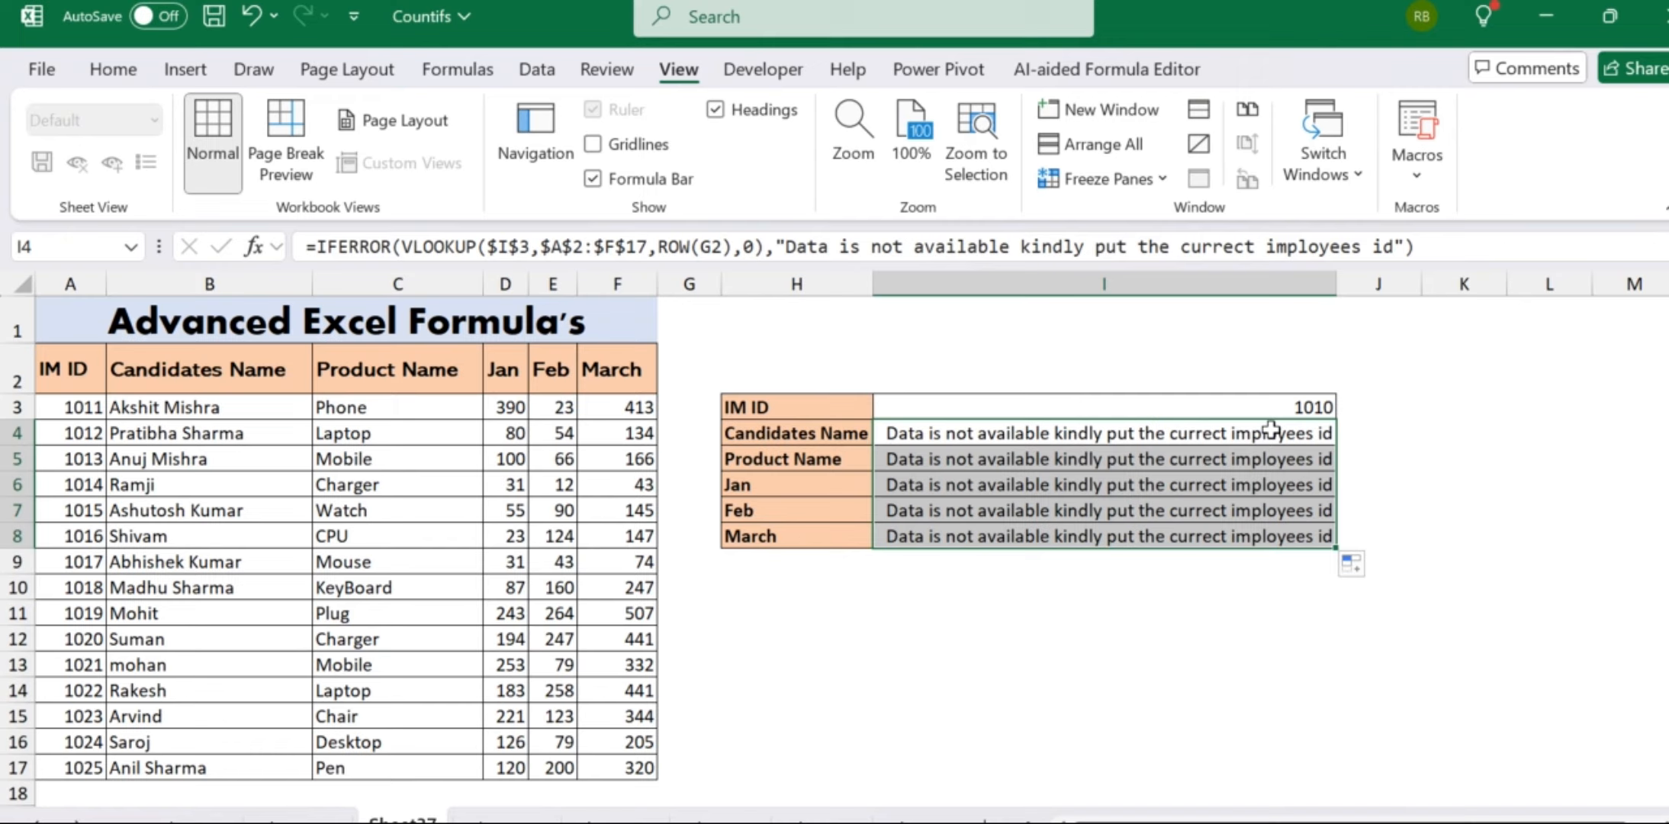
- Set the IM ID in I3 to 1089 to test the error handling
left_click(1288, 407)
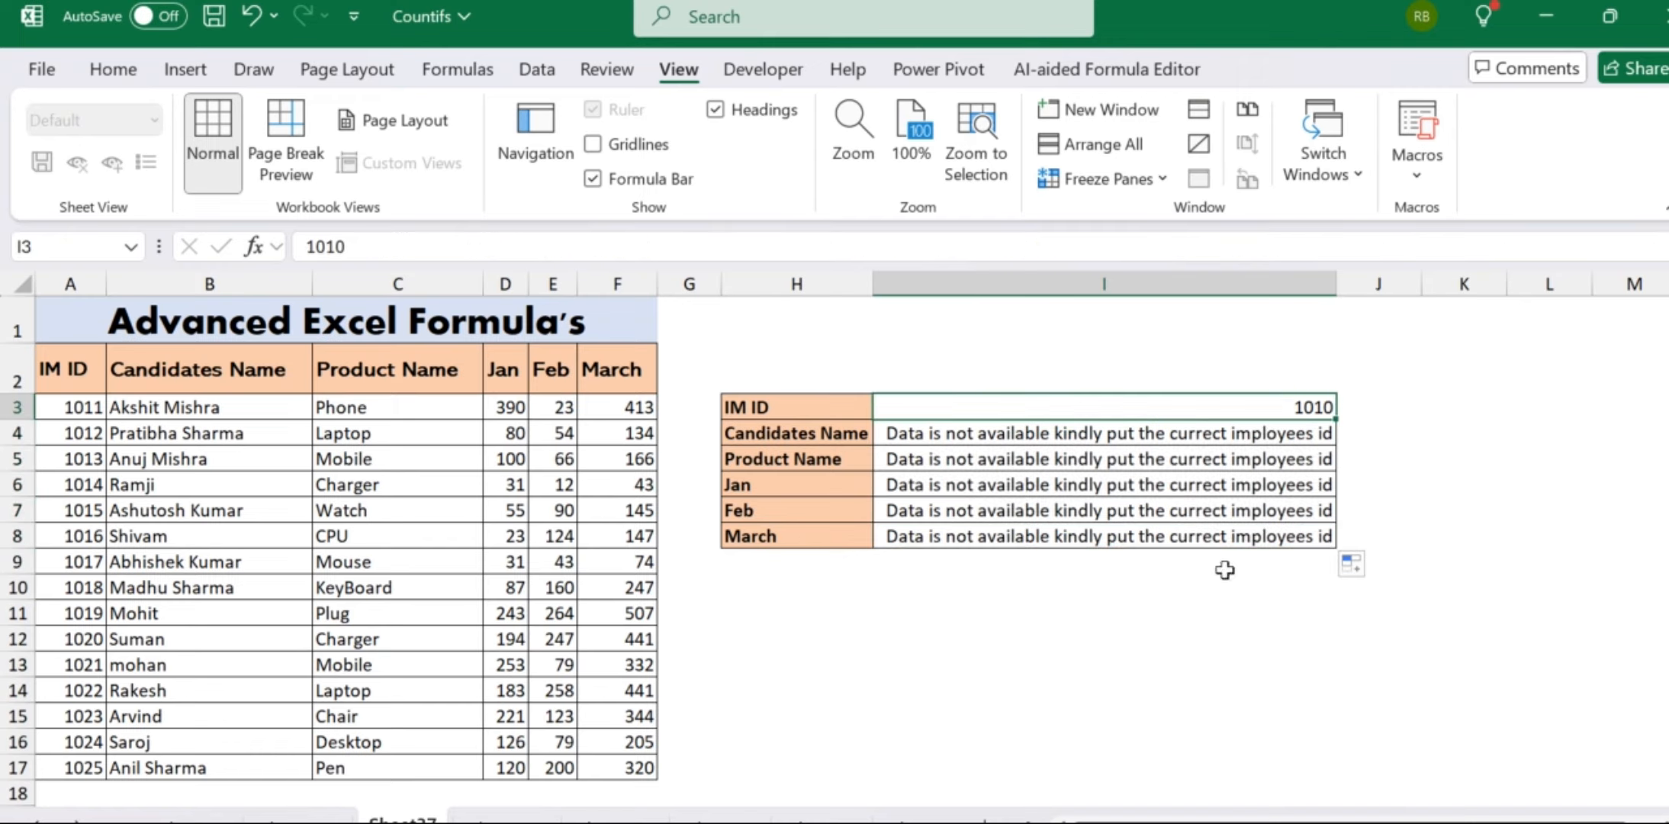
type("10")
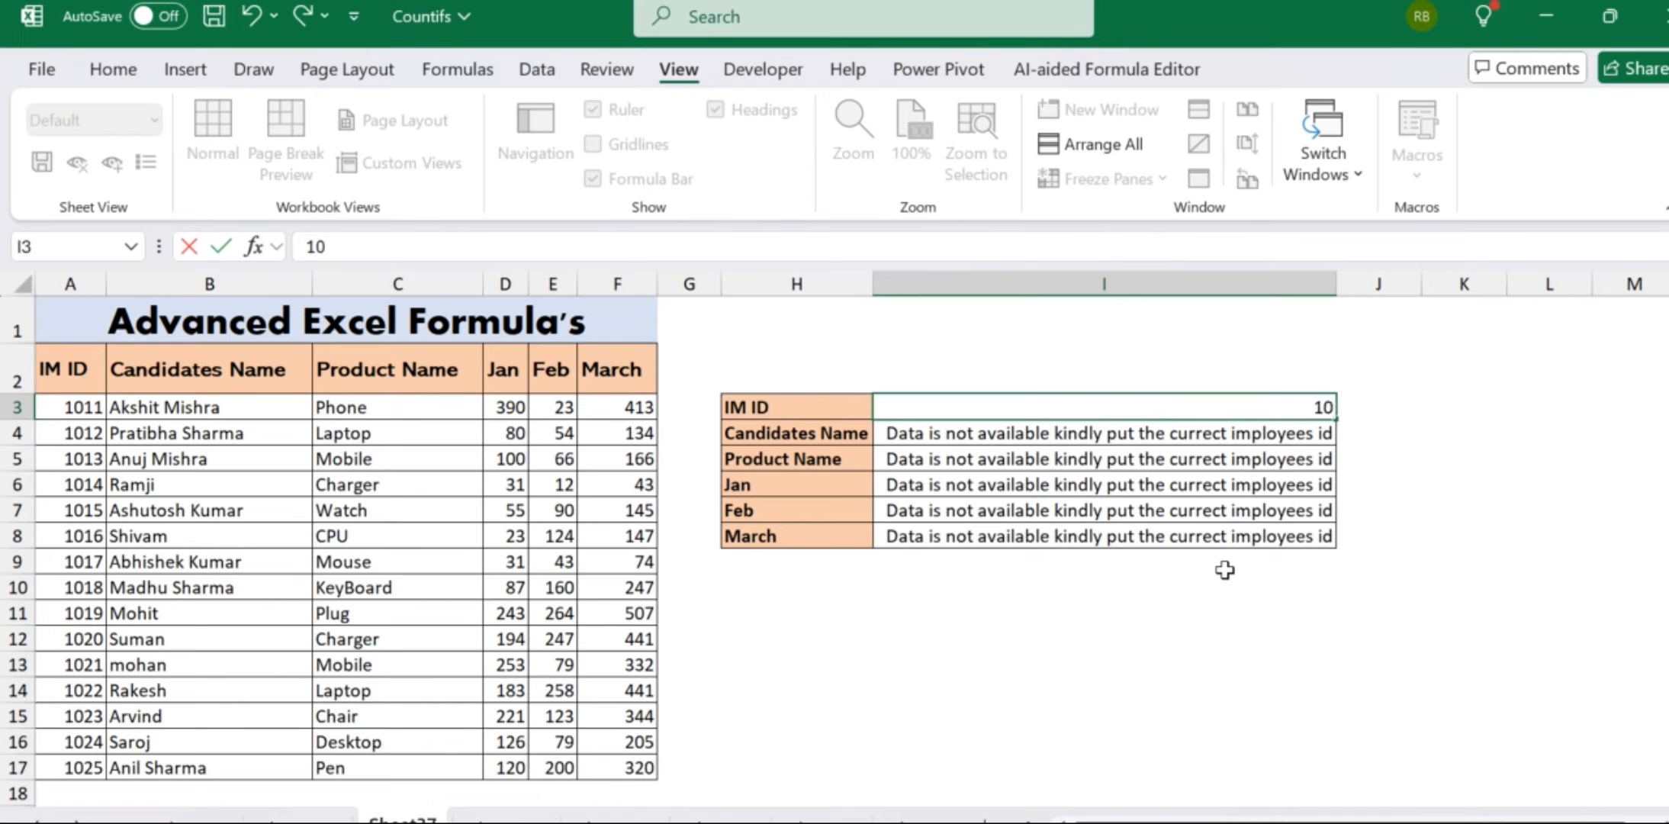
type("89")
key("Return")
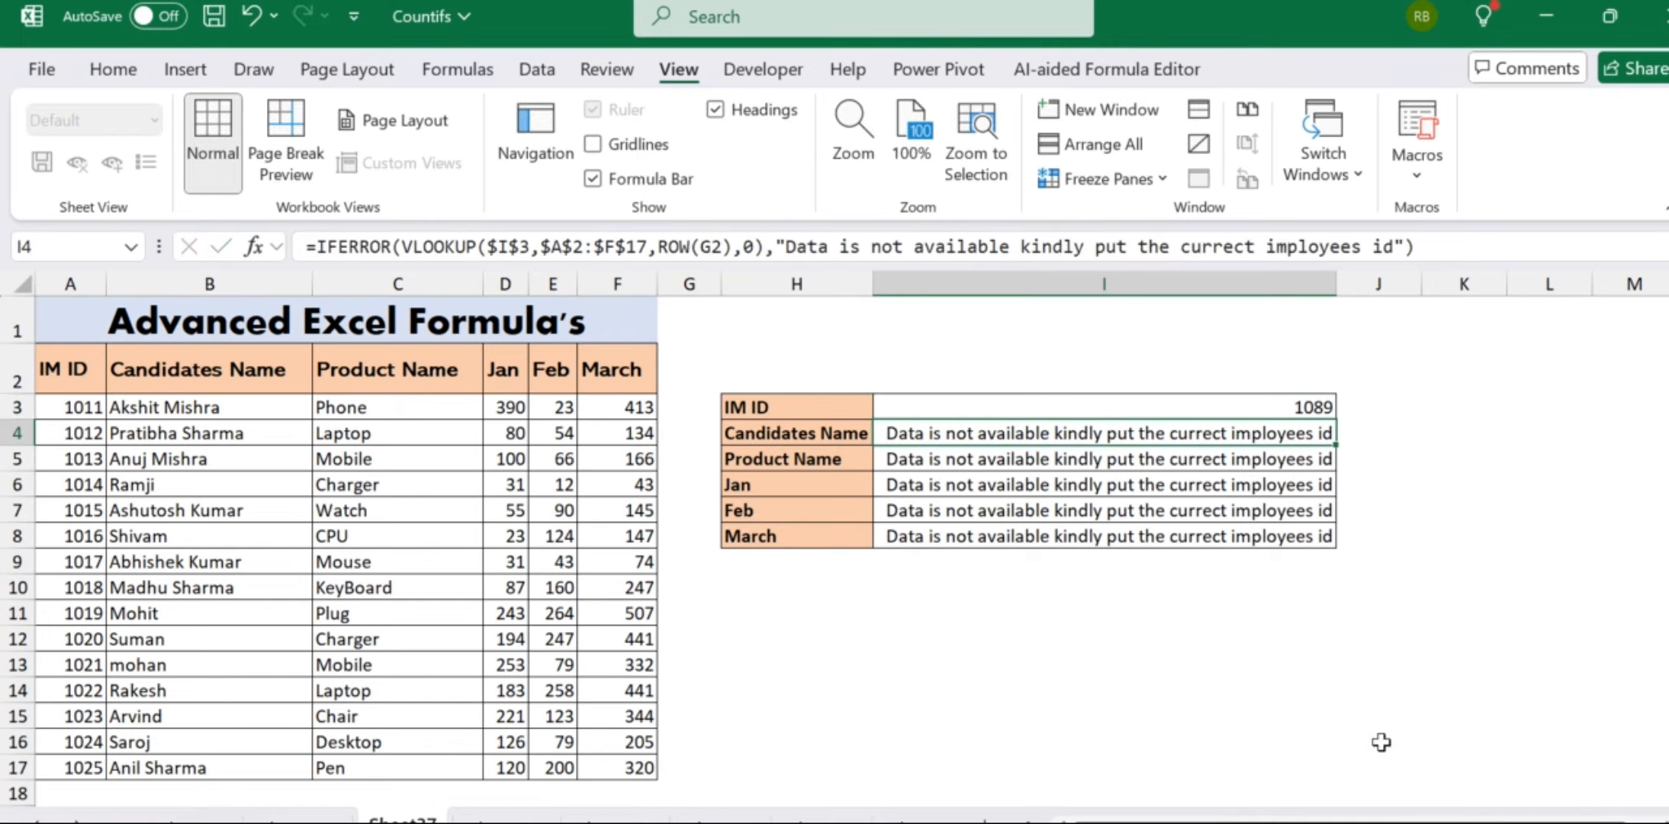
- Set the IM ID in I3 to 1026 and enter the same ID again to recheck the error handling
key("Up")
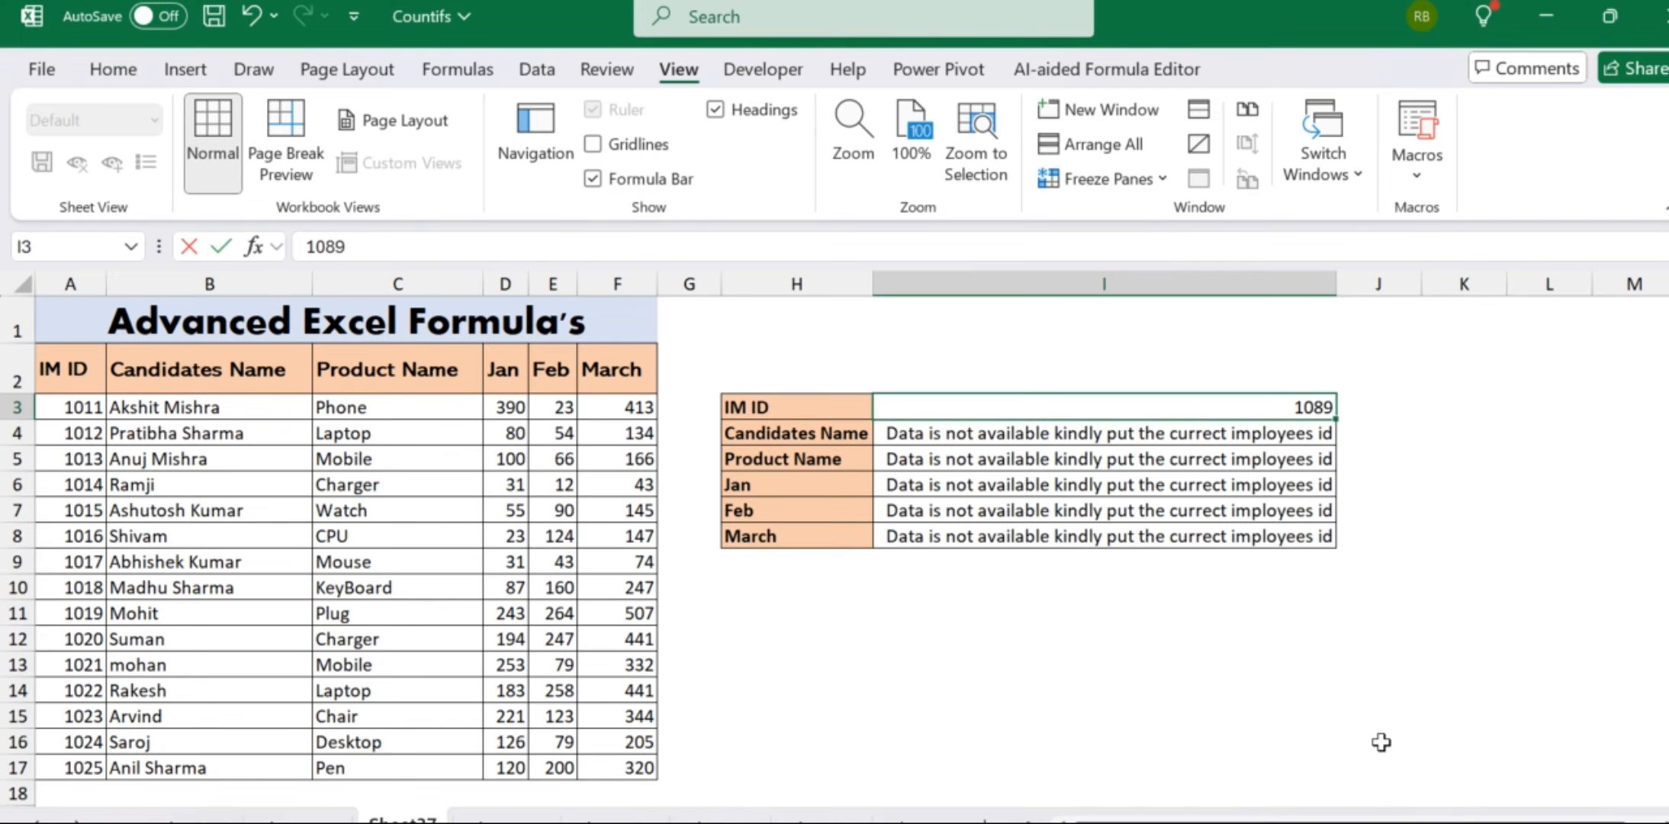
type("102")
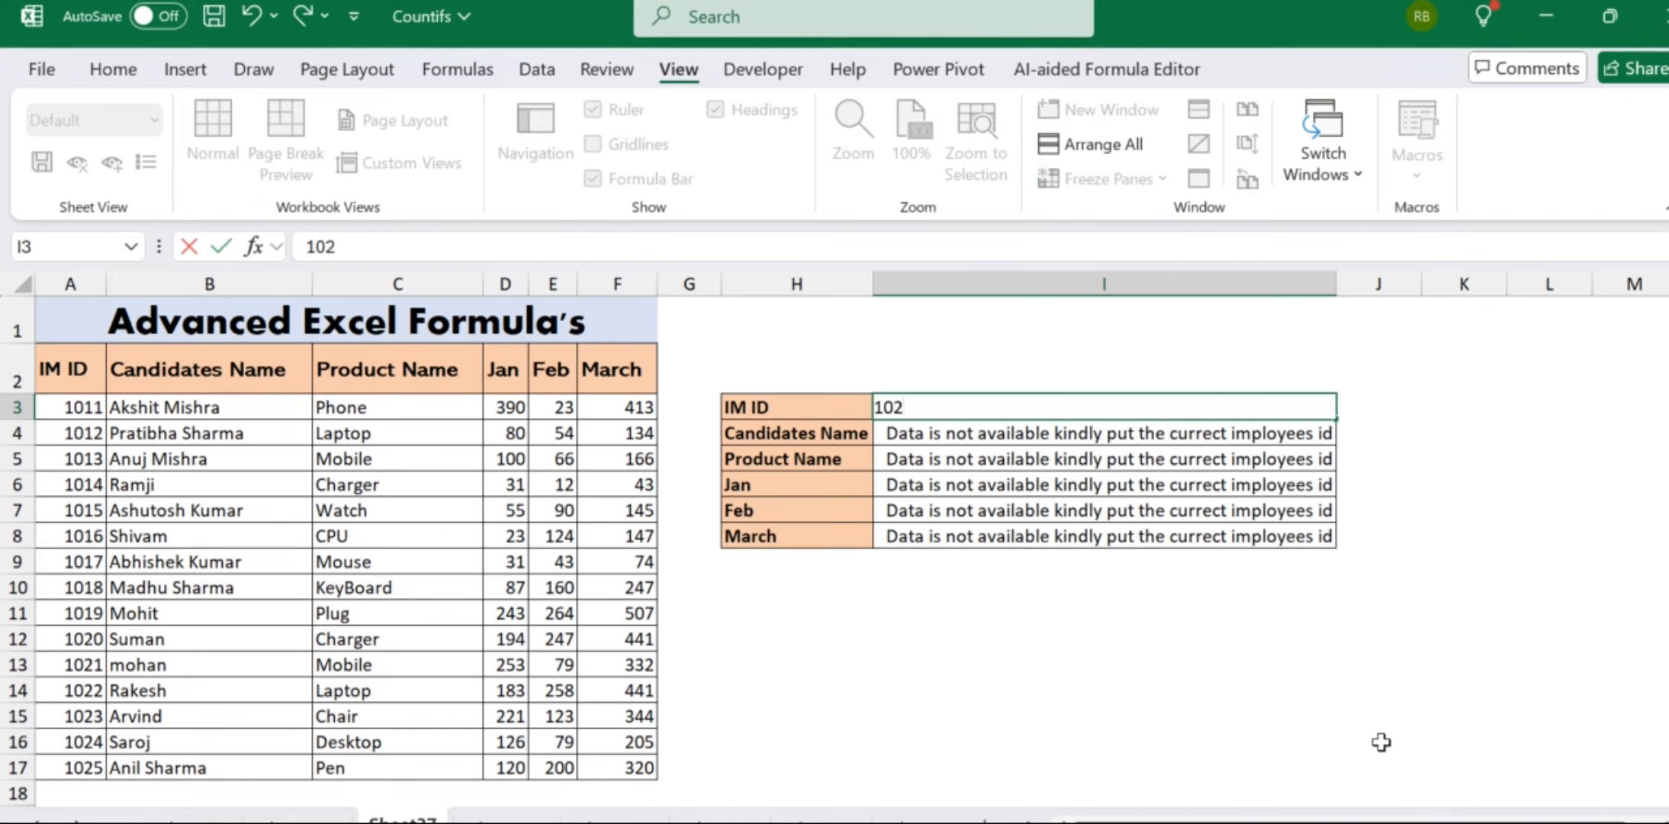
type("6")
key("Return")
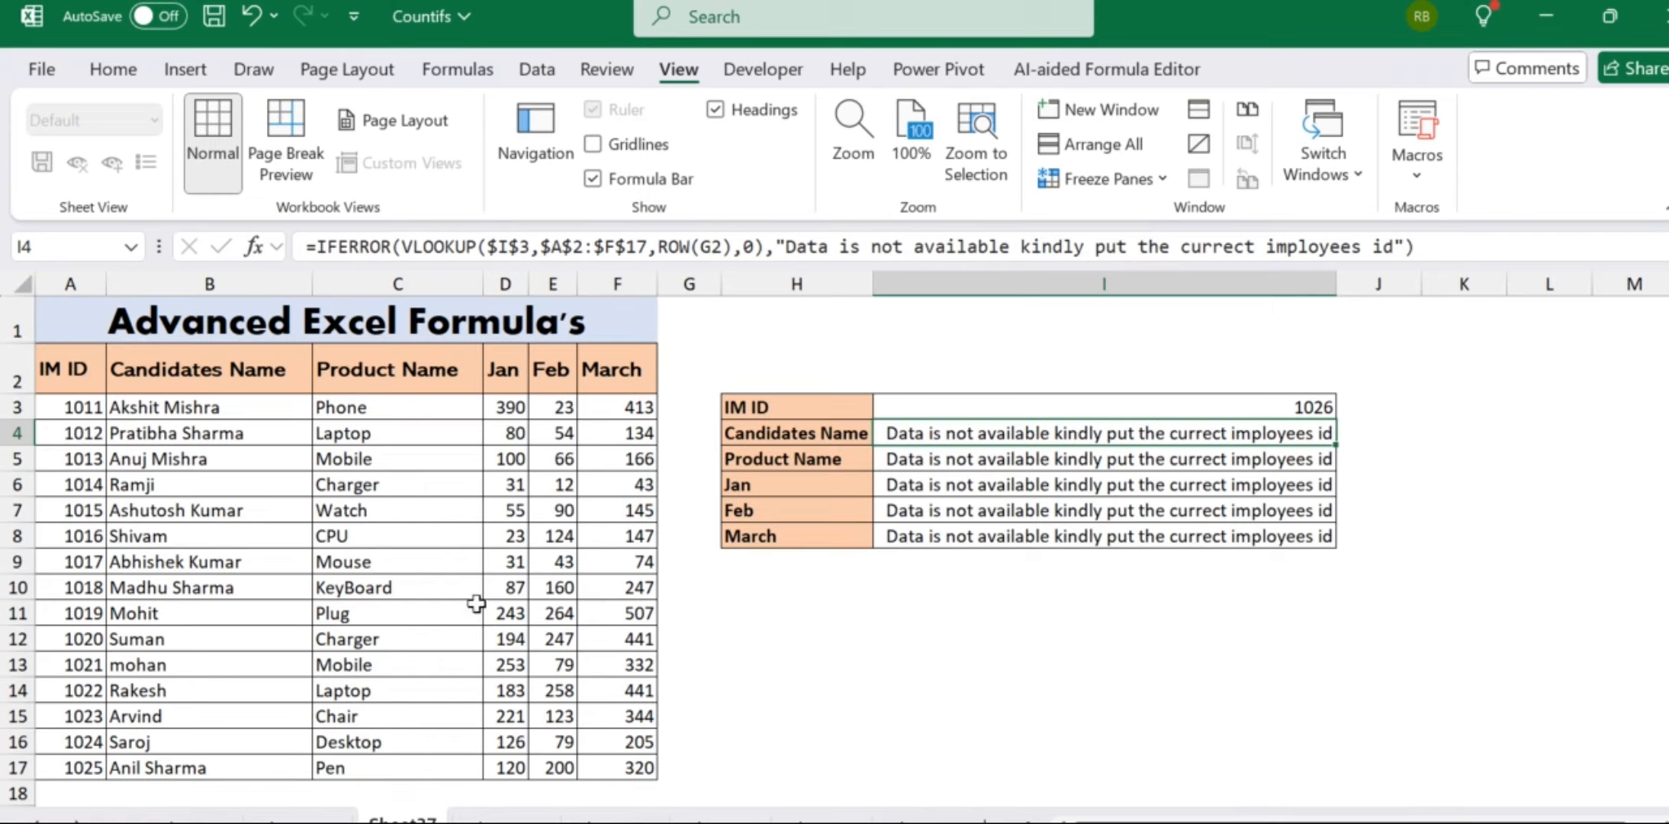
left_click(1290, 403)
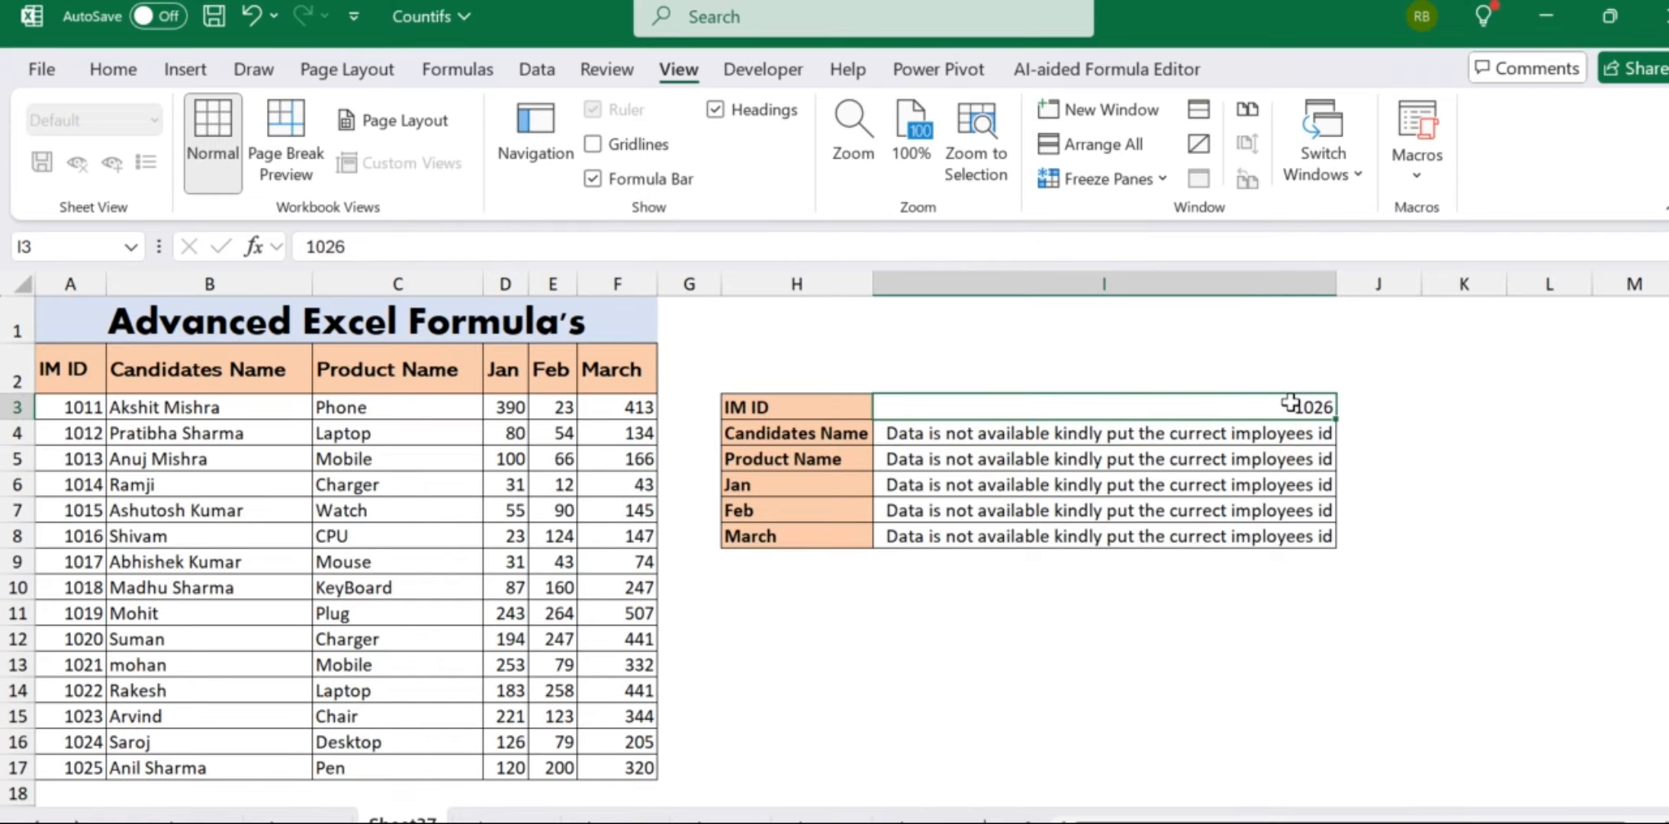
type("10")
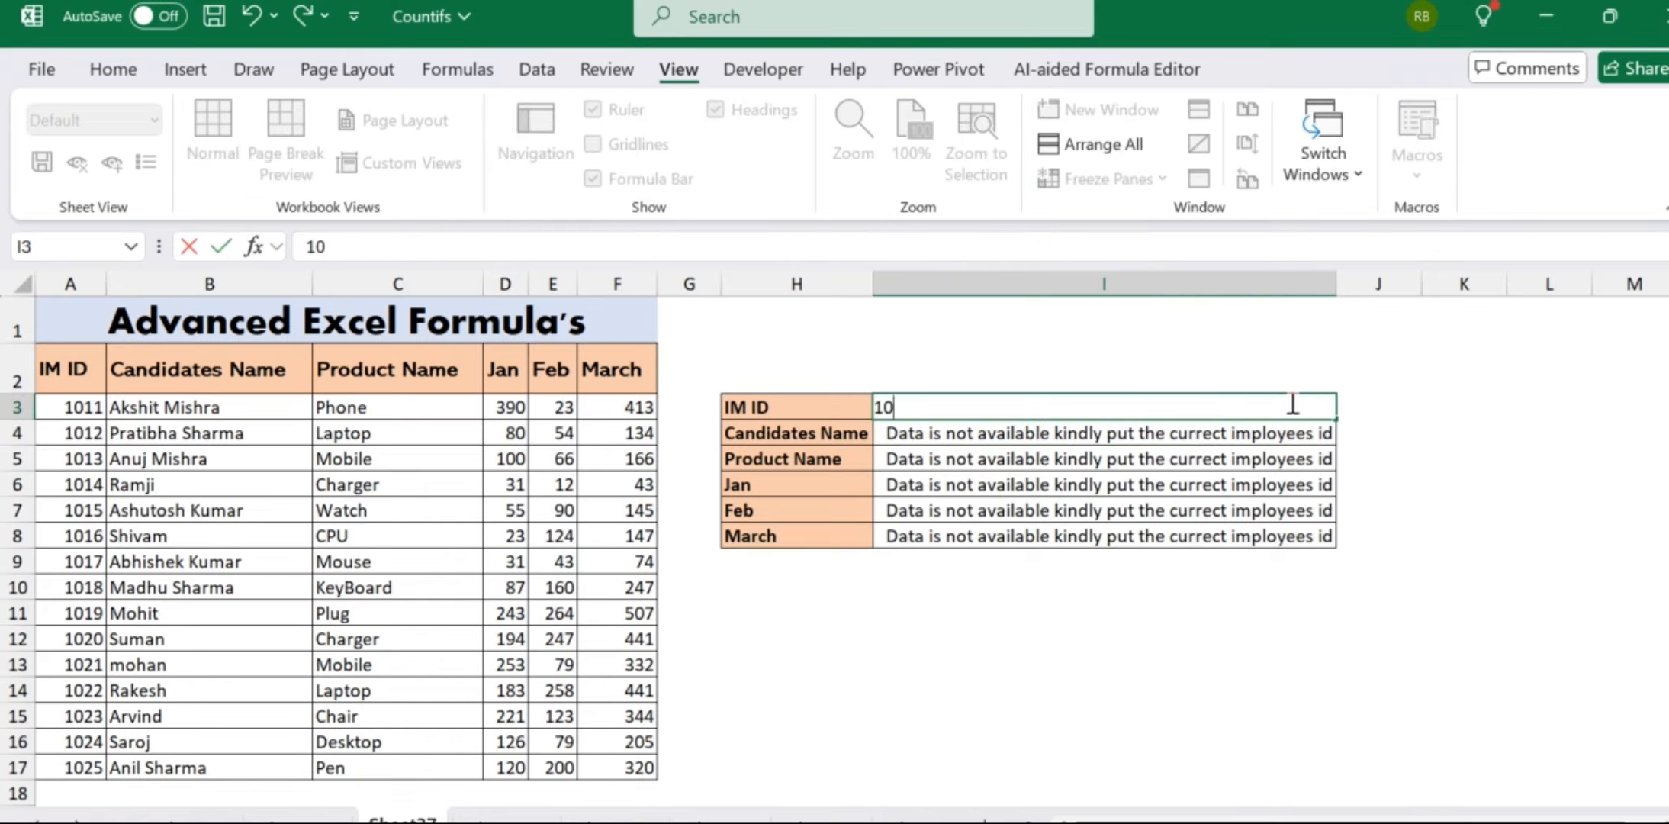
type("26")
key("ctrl+Return")
key("Return")
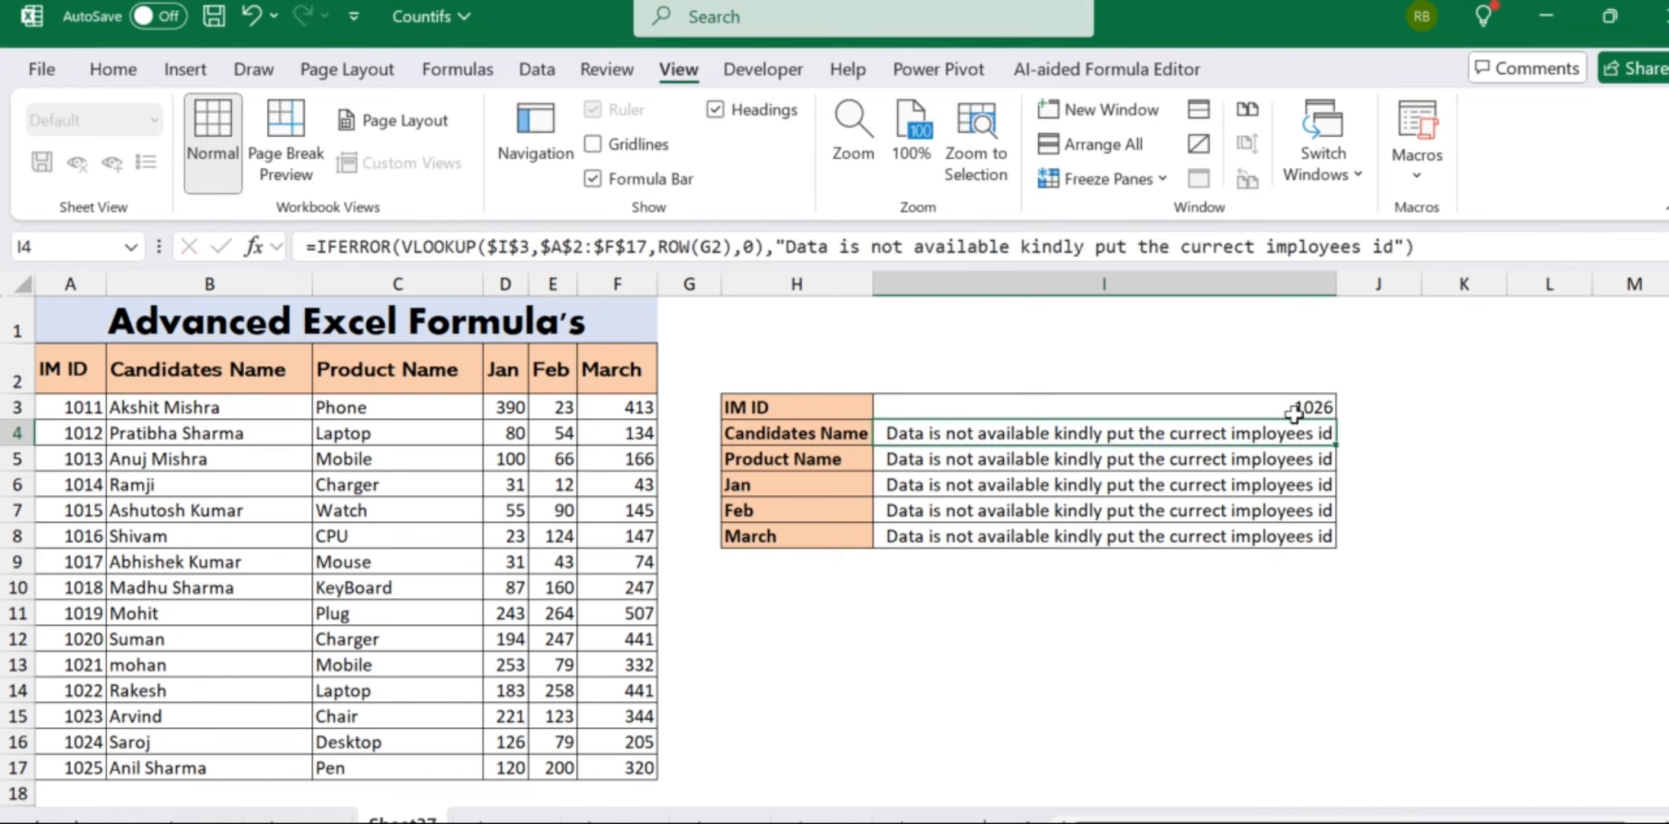
left_click(1294, 412)
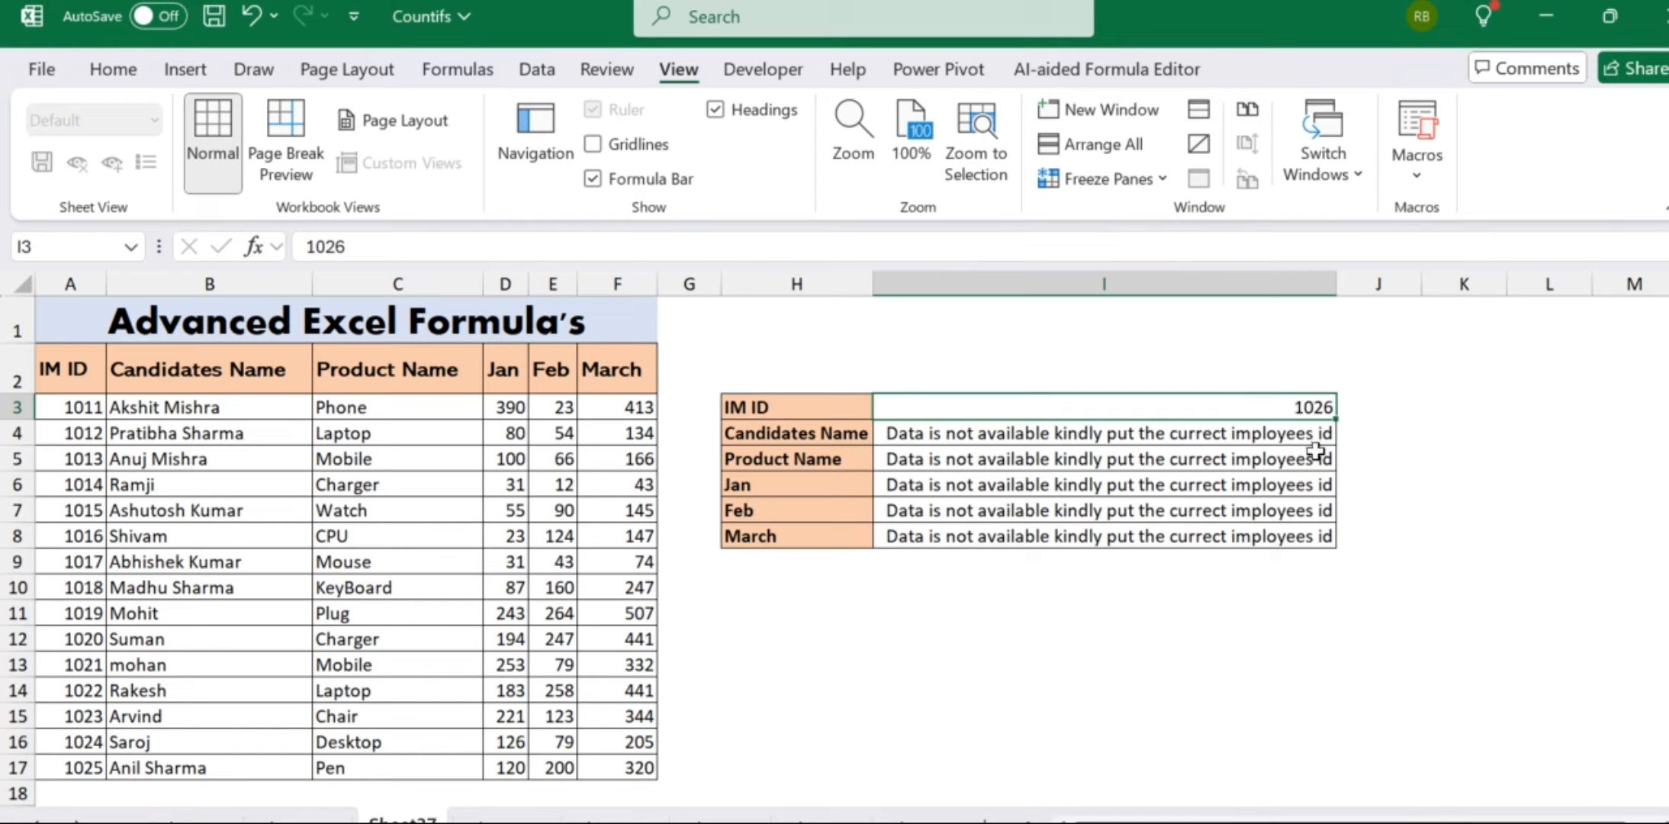
left_click(1313, 435)
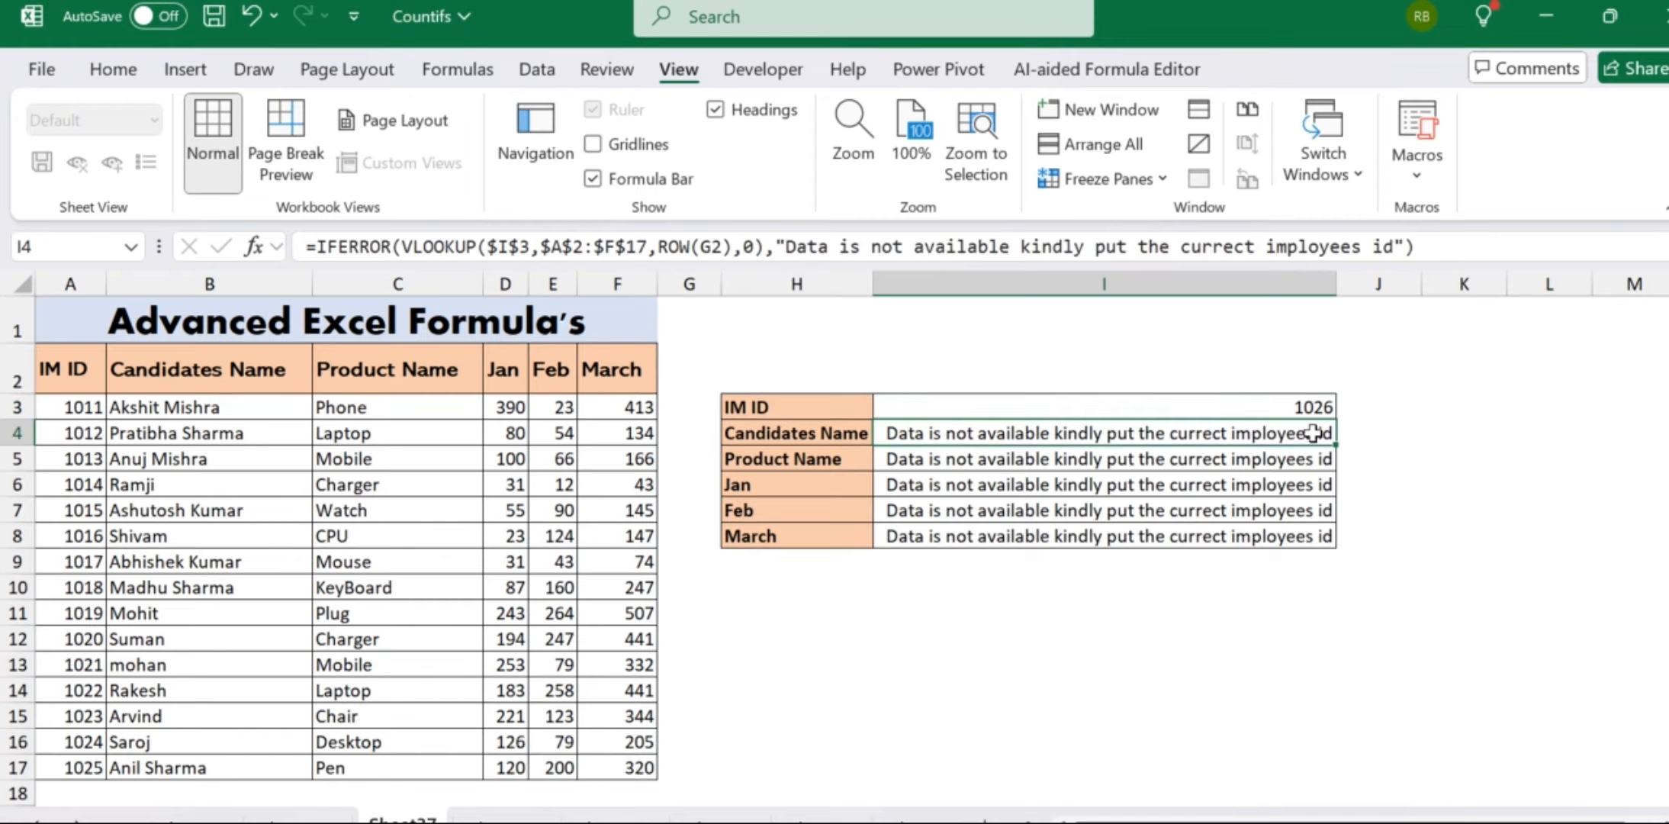
- Set the IM ID in I3 to 1011 to test the lookup with an existing ID
left_click(1314, 408)
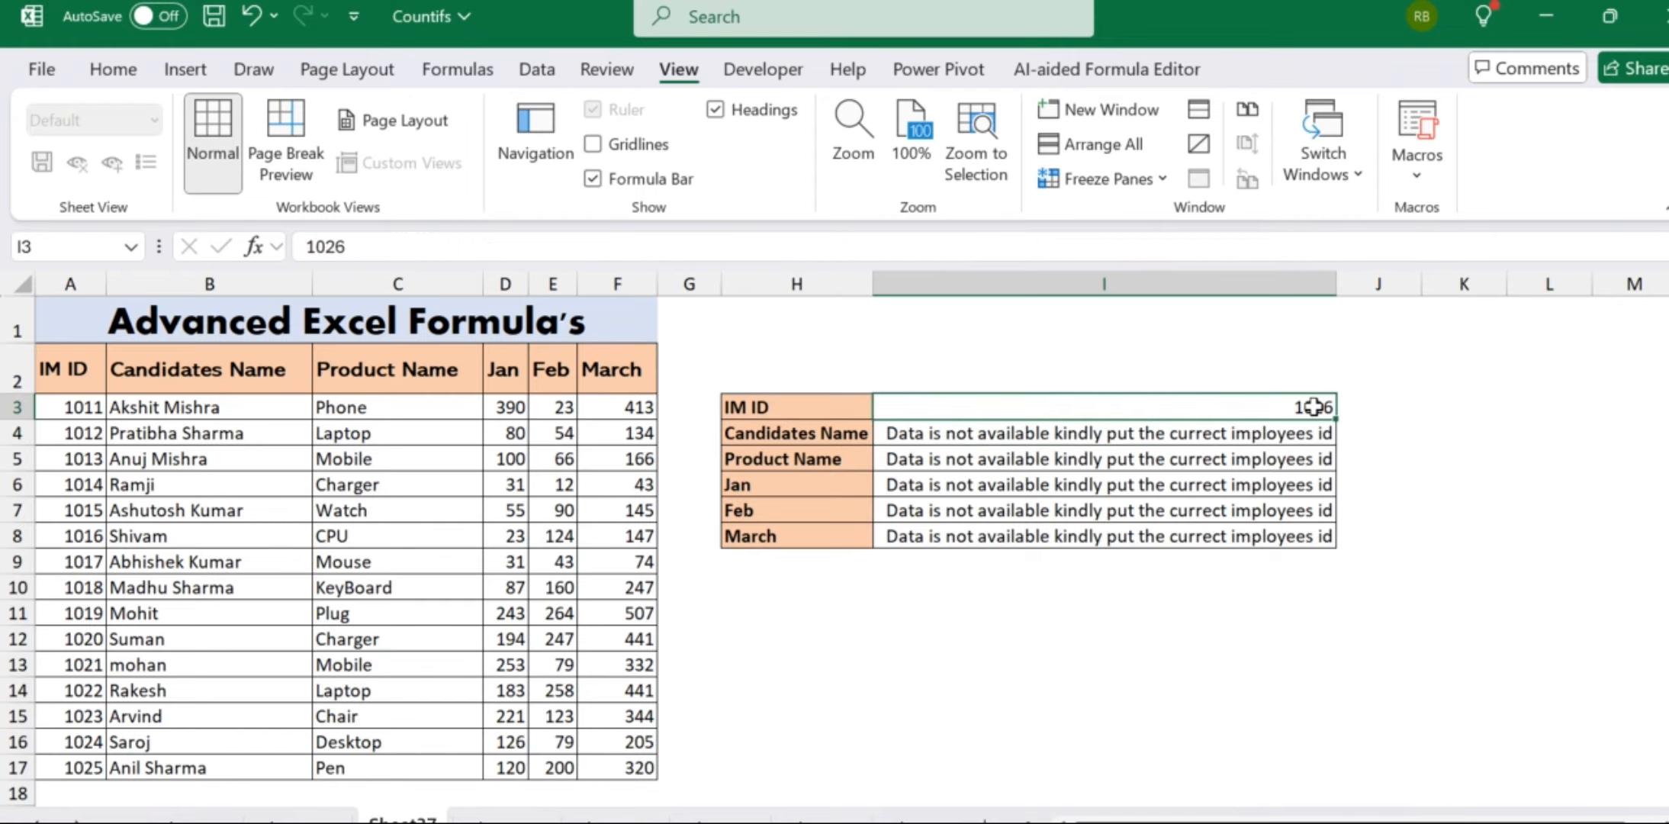
left_click(1291, 433)
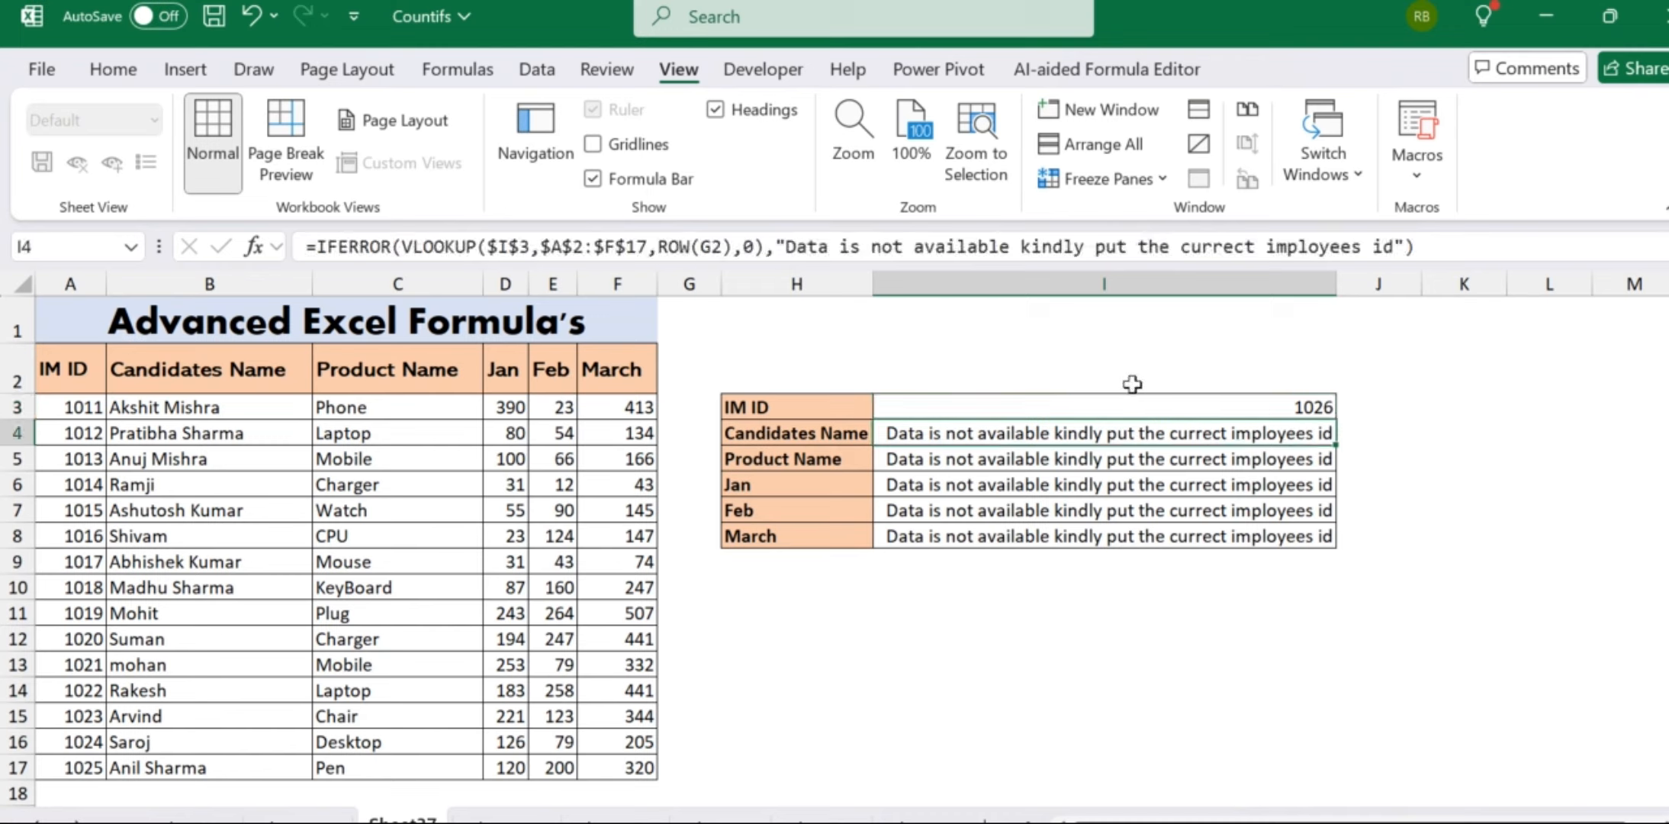
left_click(1118, 412)
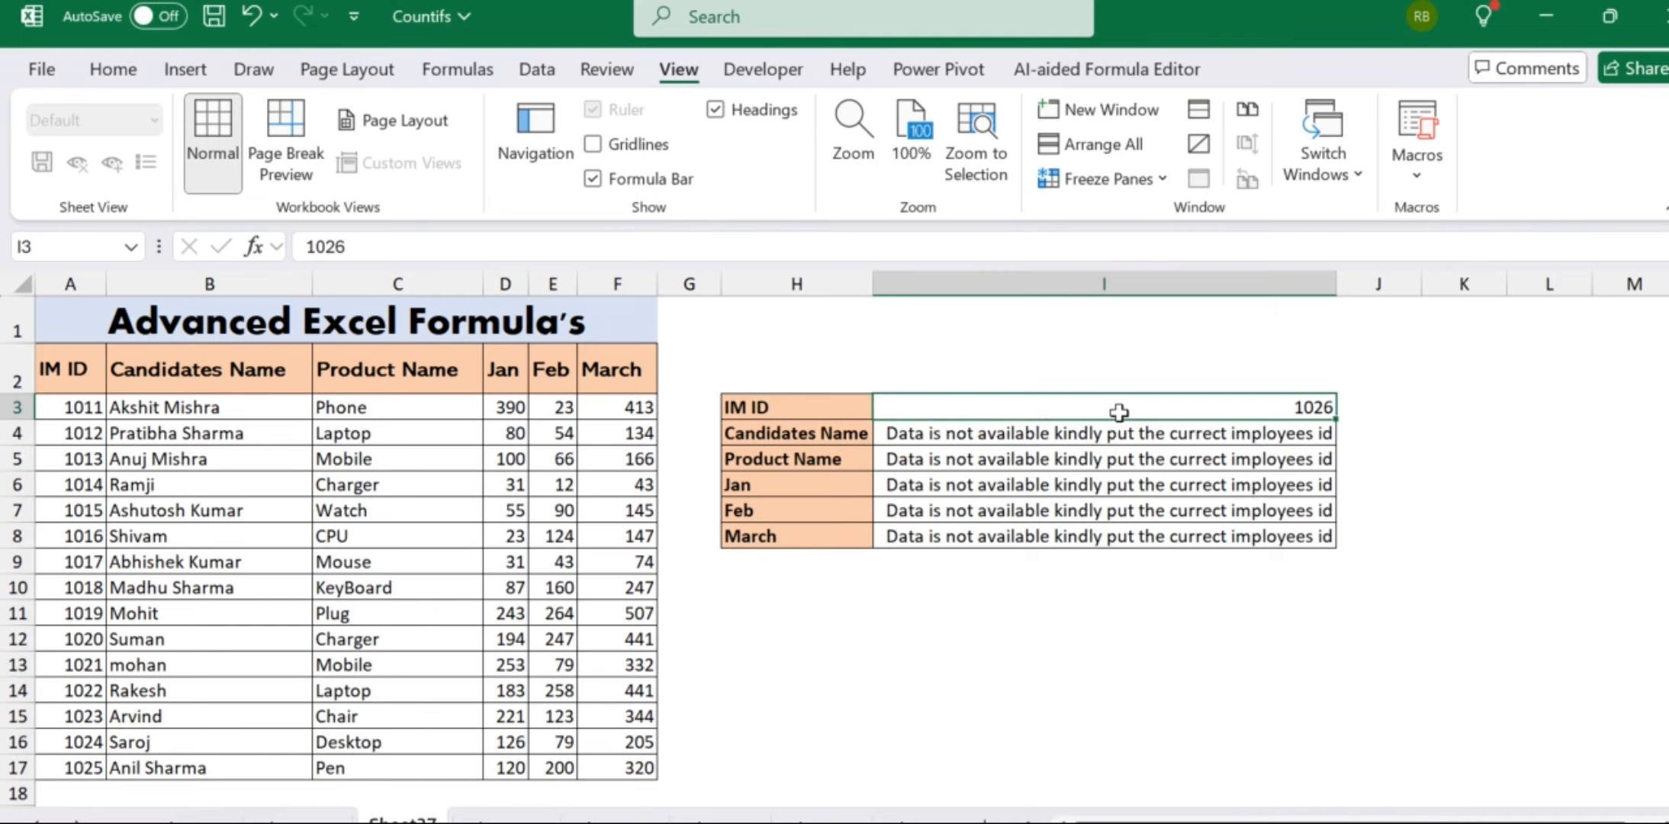
type("1011")
key("Return")
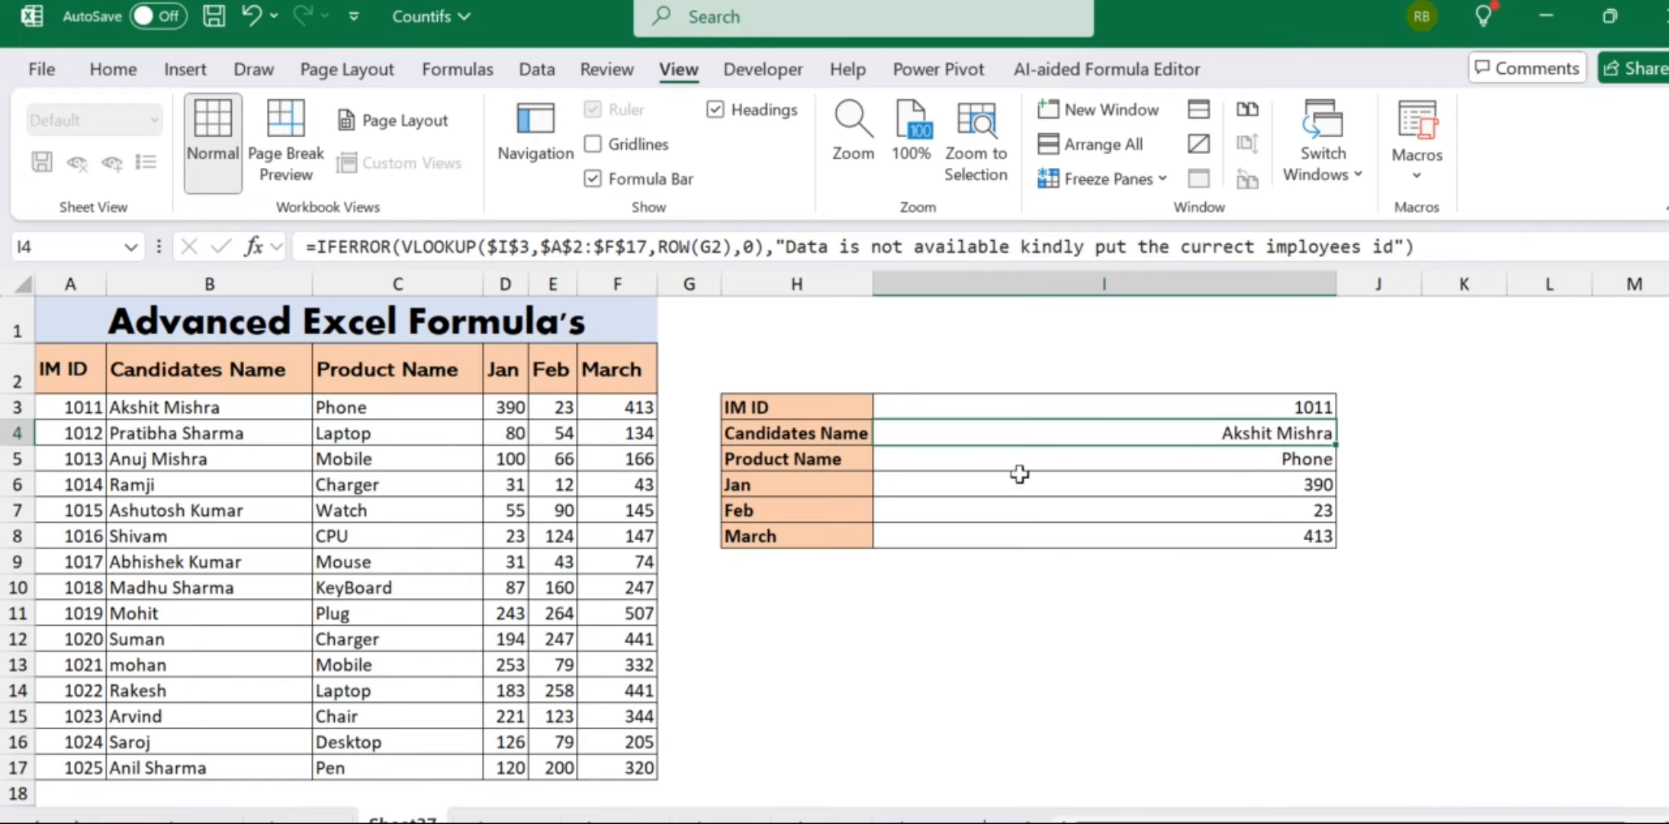
- Change the IM ID in I3 to 1020 to look up another existing record
key("Up")
key("F2")
key("BackSpace")
key("BackSpace")
type("20")
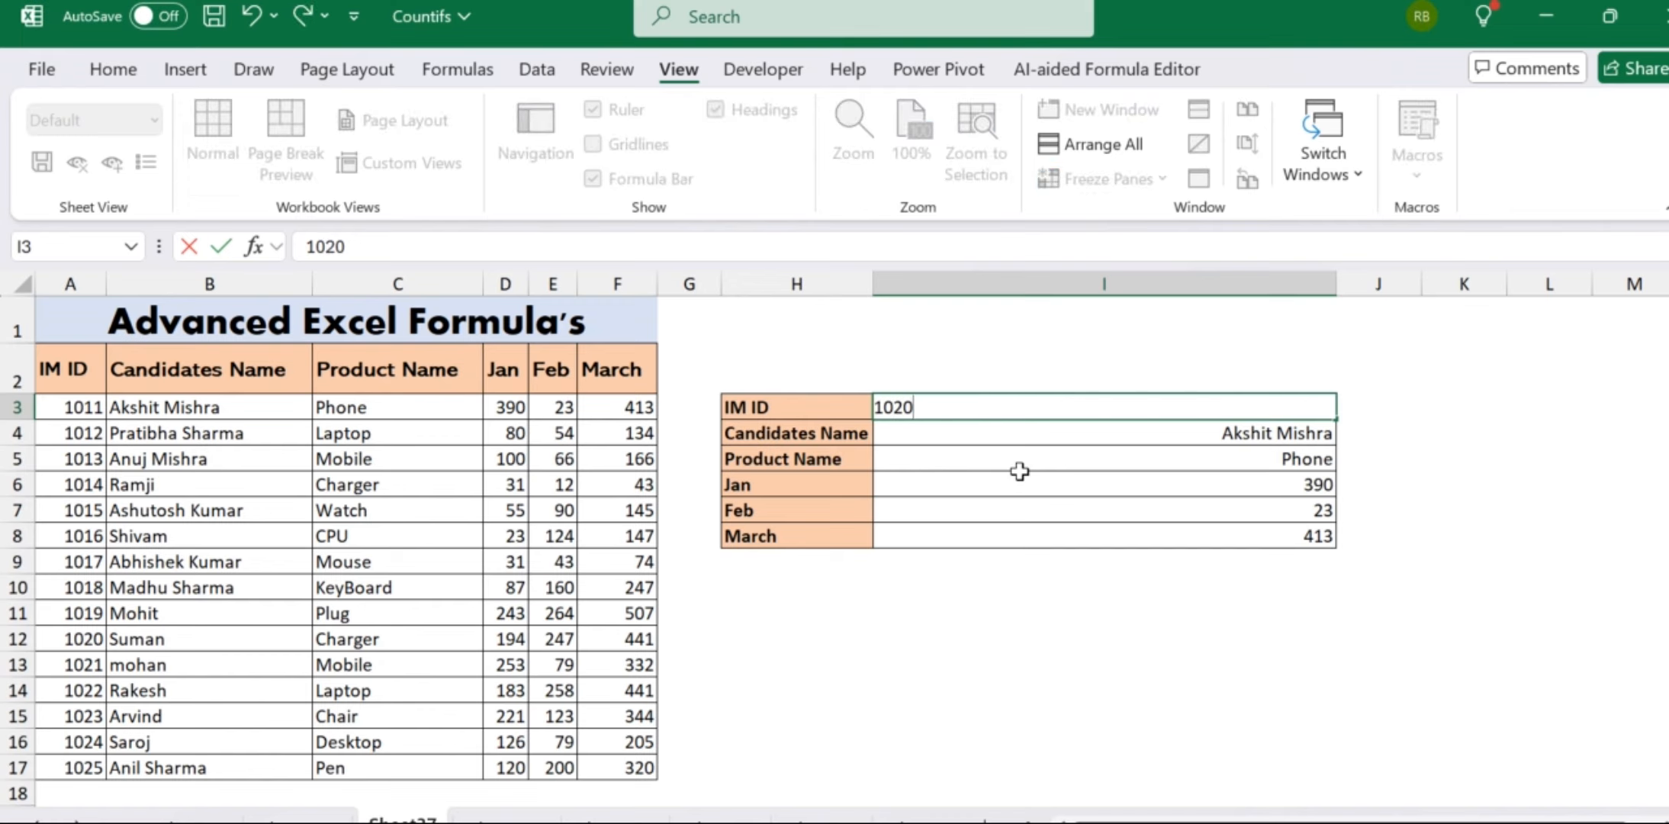
key("Return")
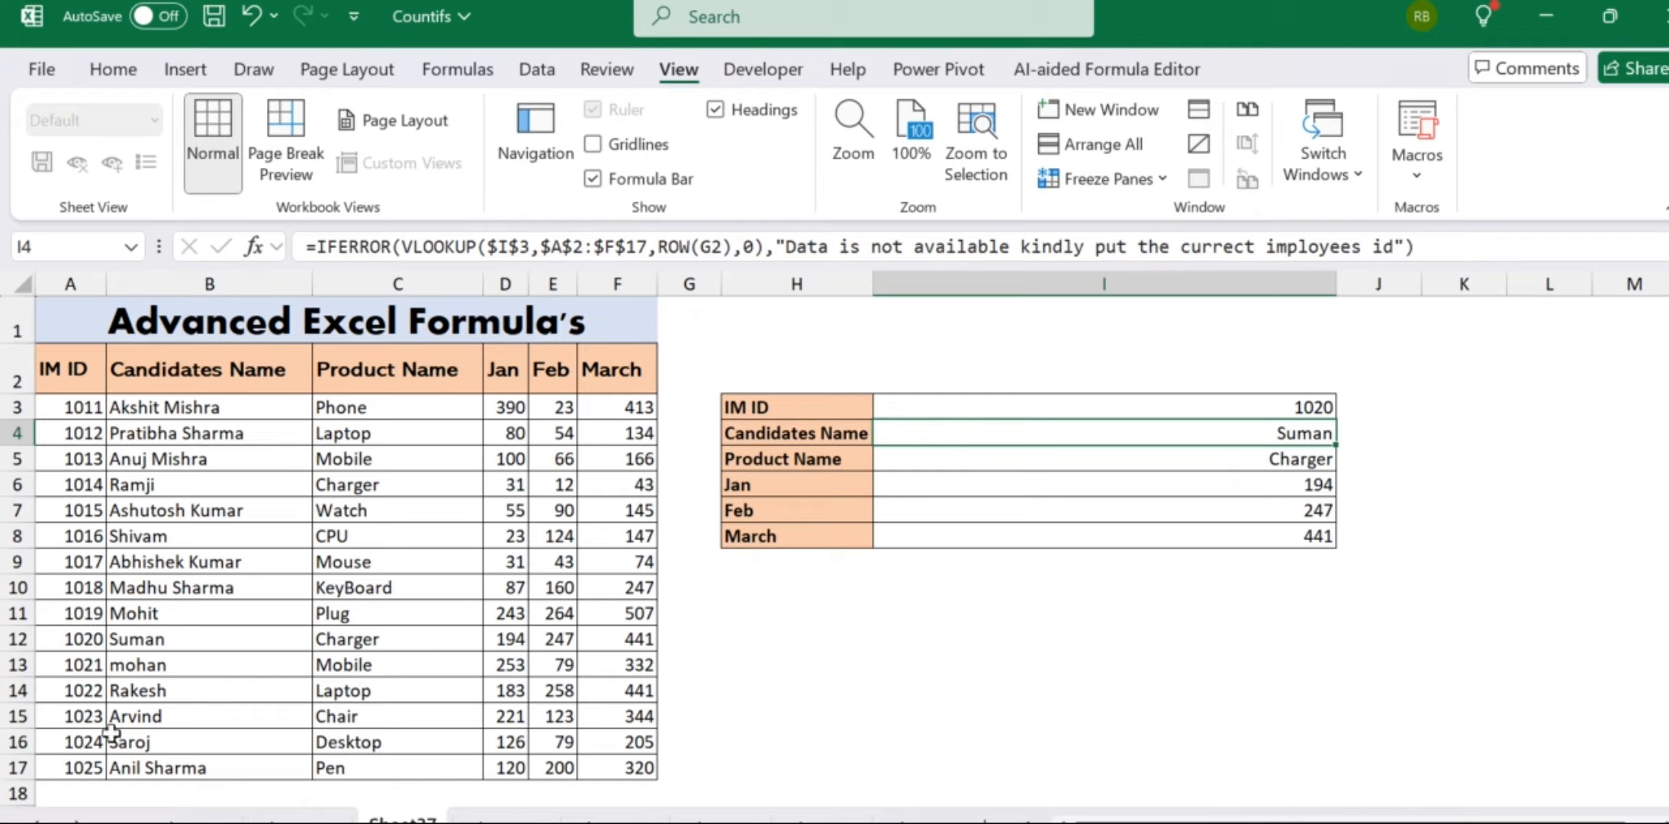
- Set the IM ID in I3 to 1000 to test the form with an ID missing from the table
left_click(1243, 407)
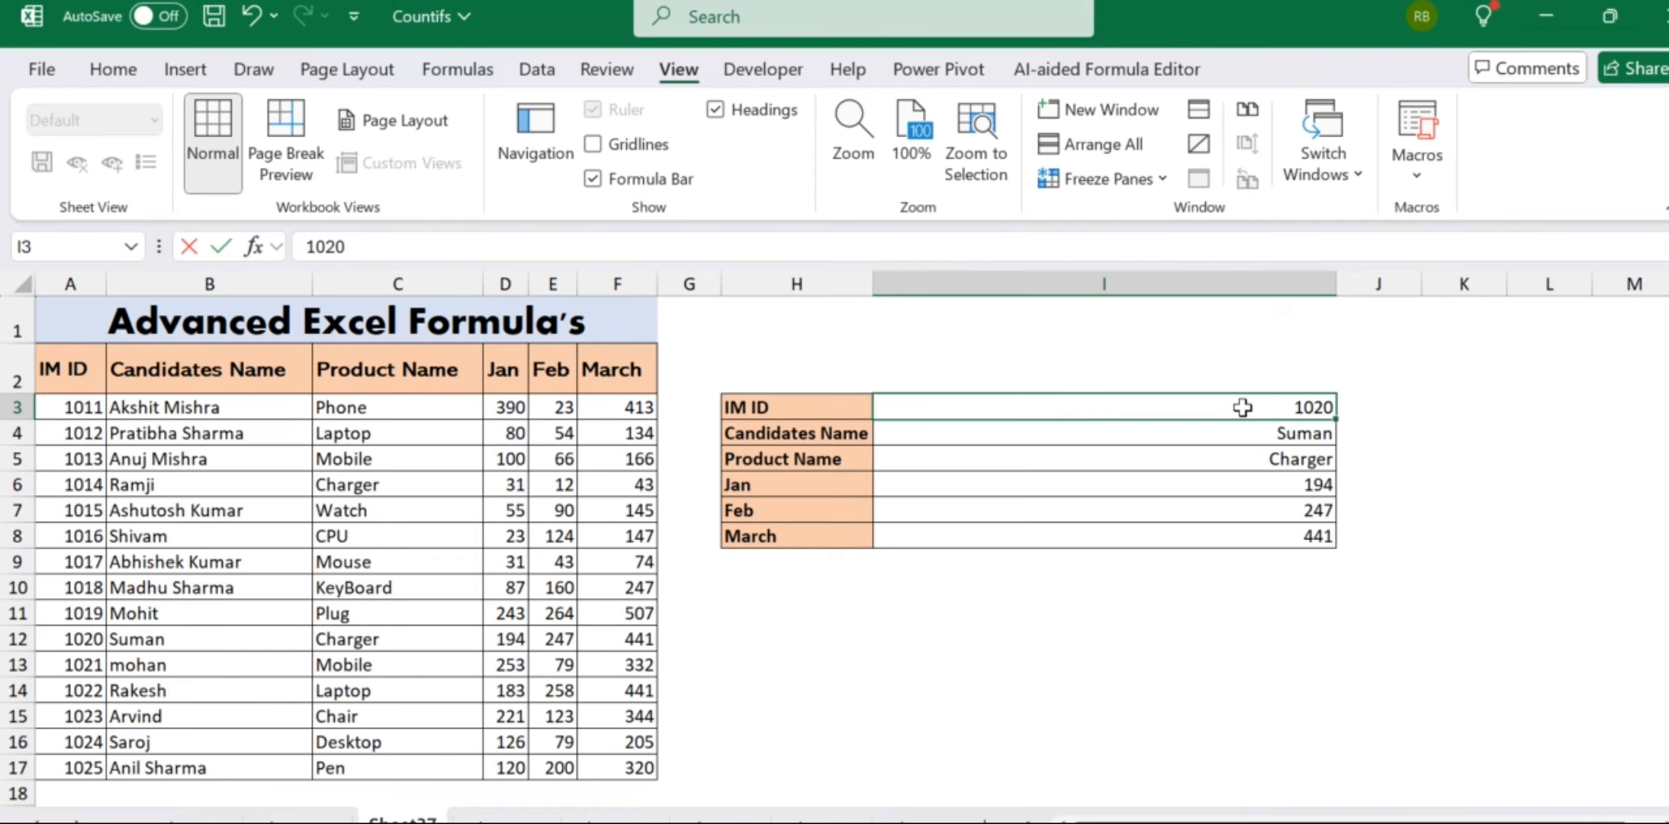
type("1000")
key("Return")
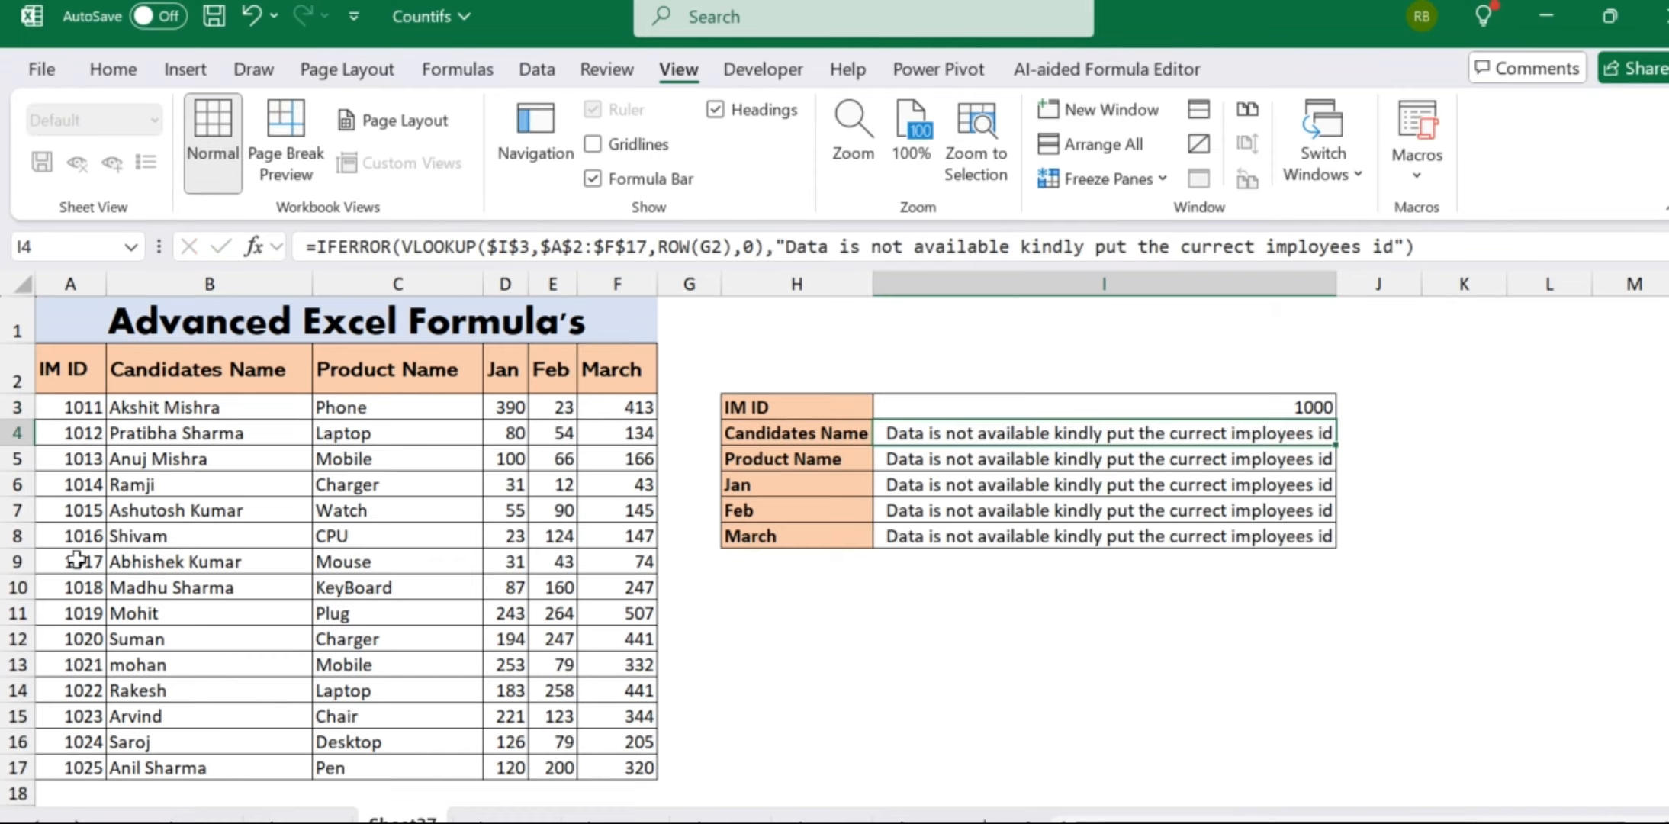
- Change the IM ID in table cell A13 to 1000 so it matches the ID in the lookup form
left_click(66, 666)
type("1000")
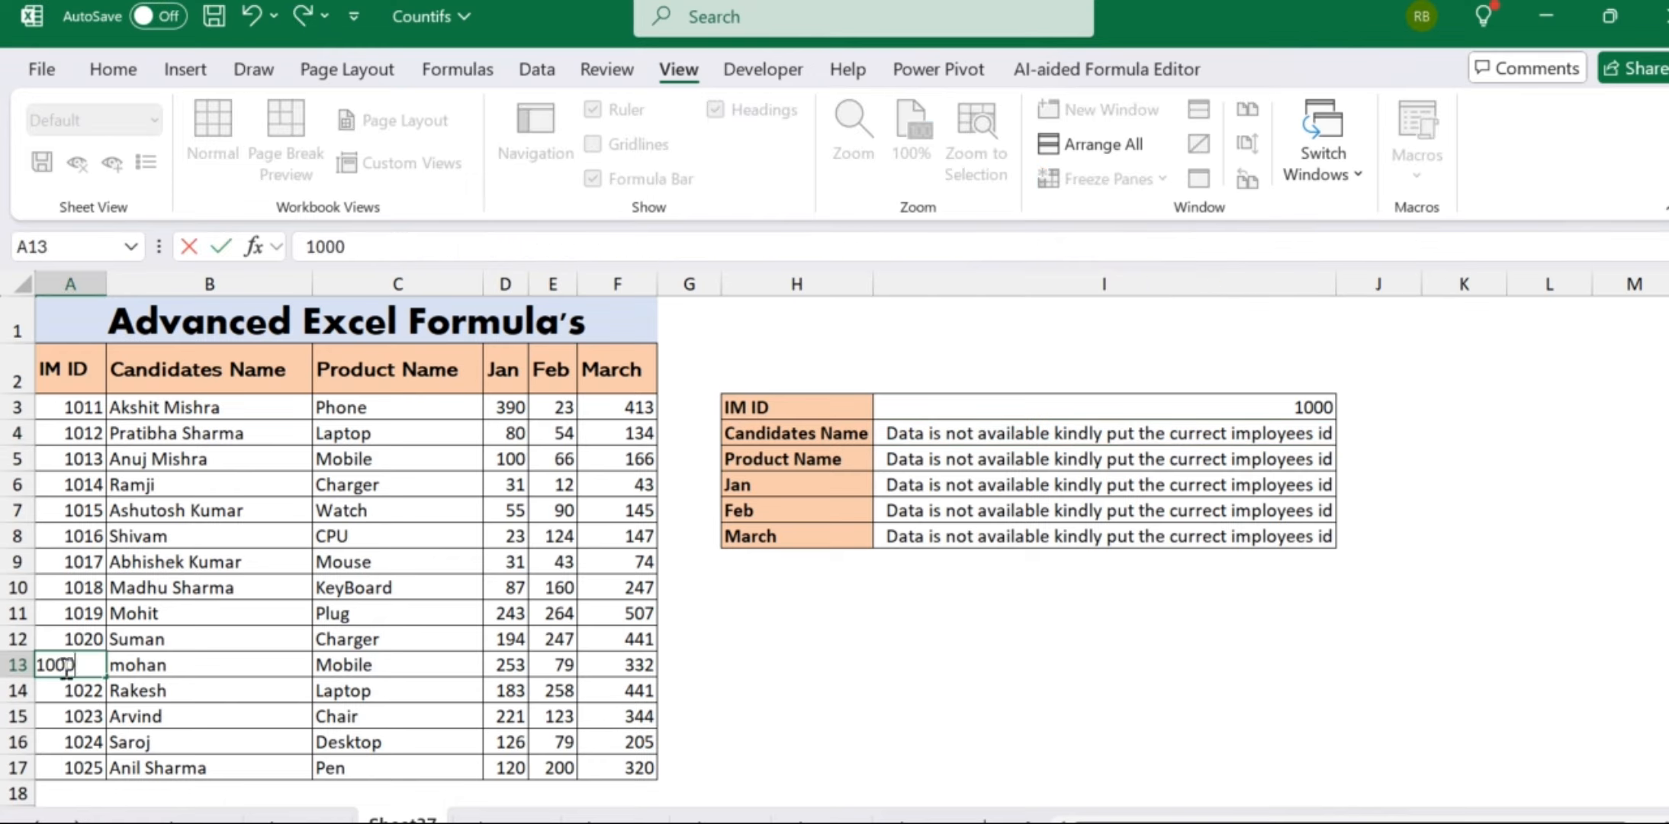
key("Return")
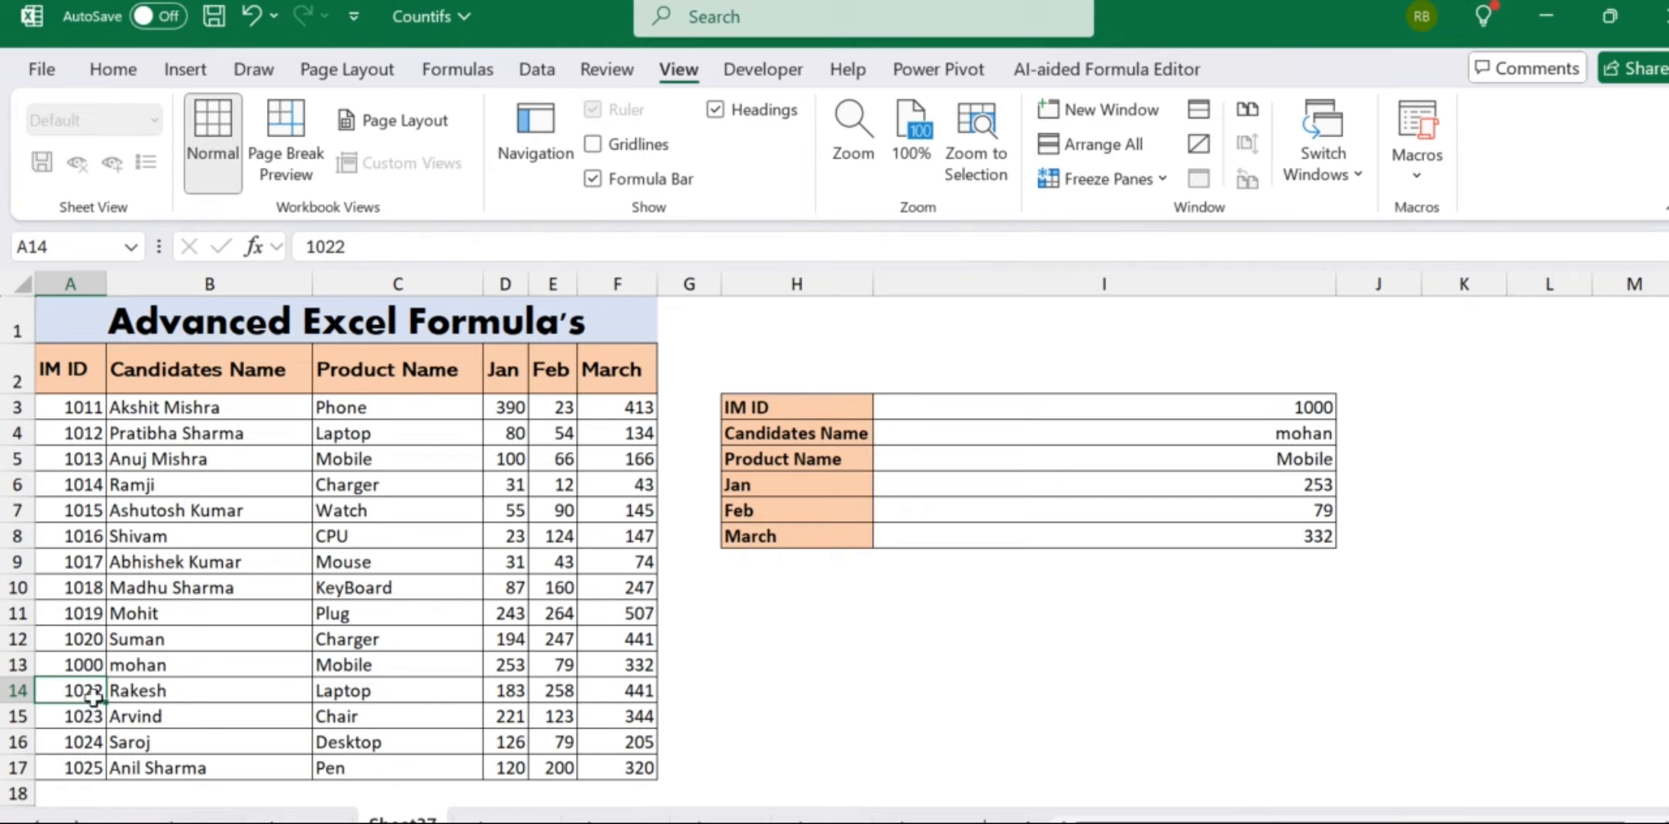
- Select the record in A13:F13 to compare it with the values in the lookup form
left_click(69, 661)
key("shift+Right")
key("shift+Right")
key("shift+Right")
key("shift+Right")
key("shift+Right")
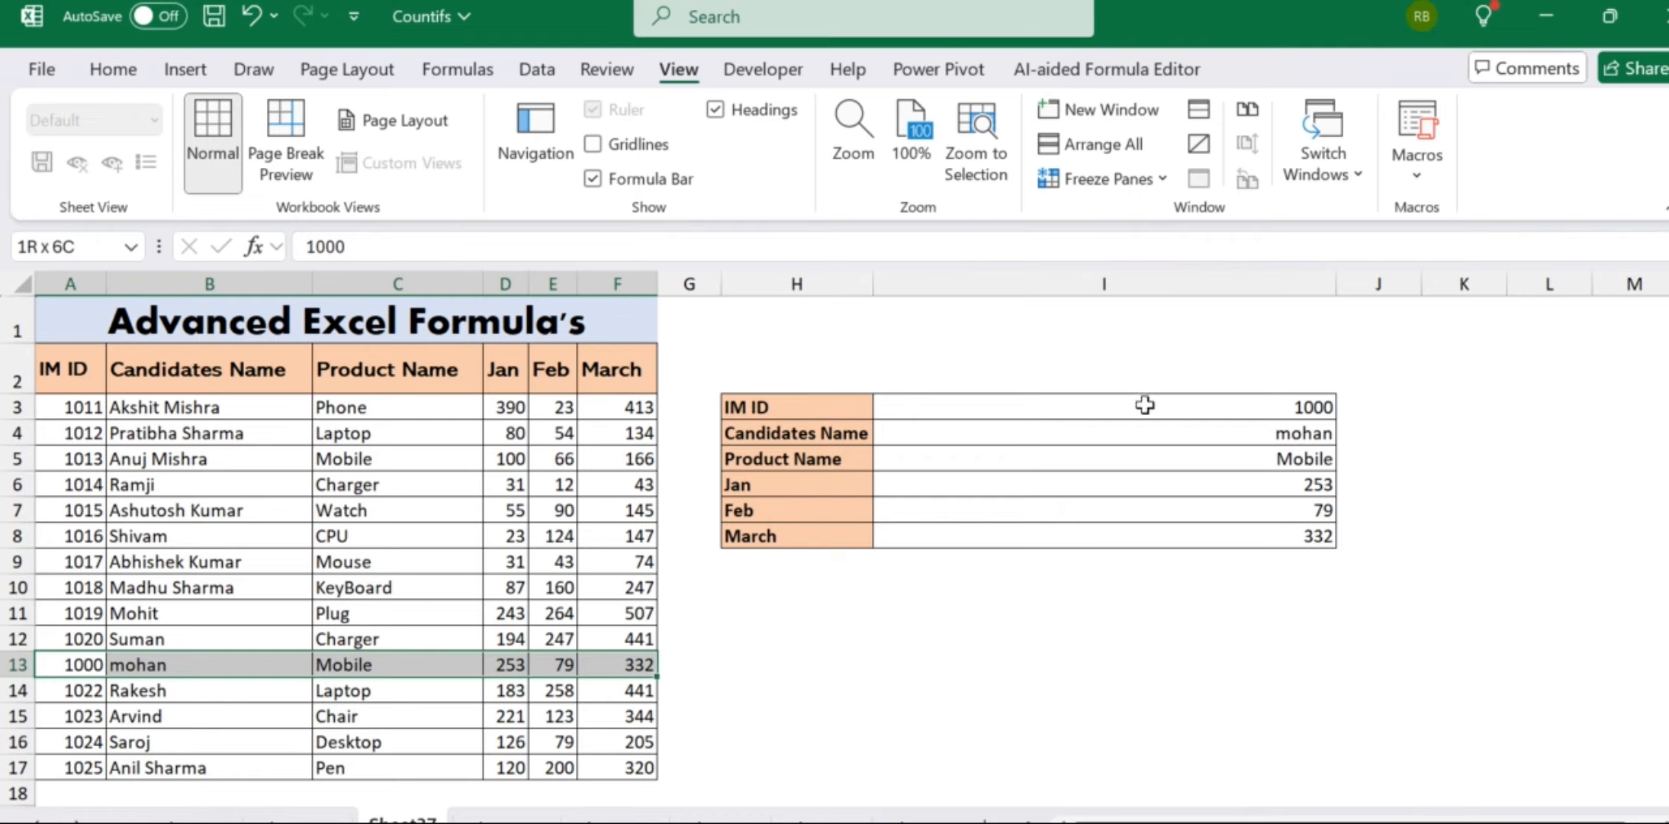
key("ctrl+q")
key("s")
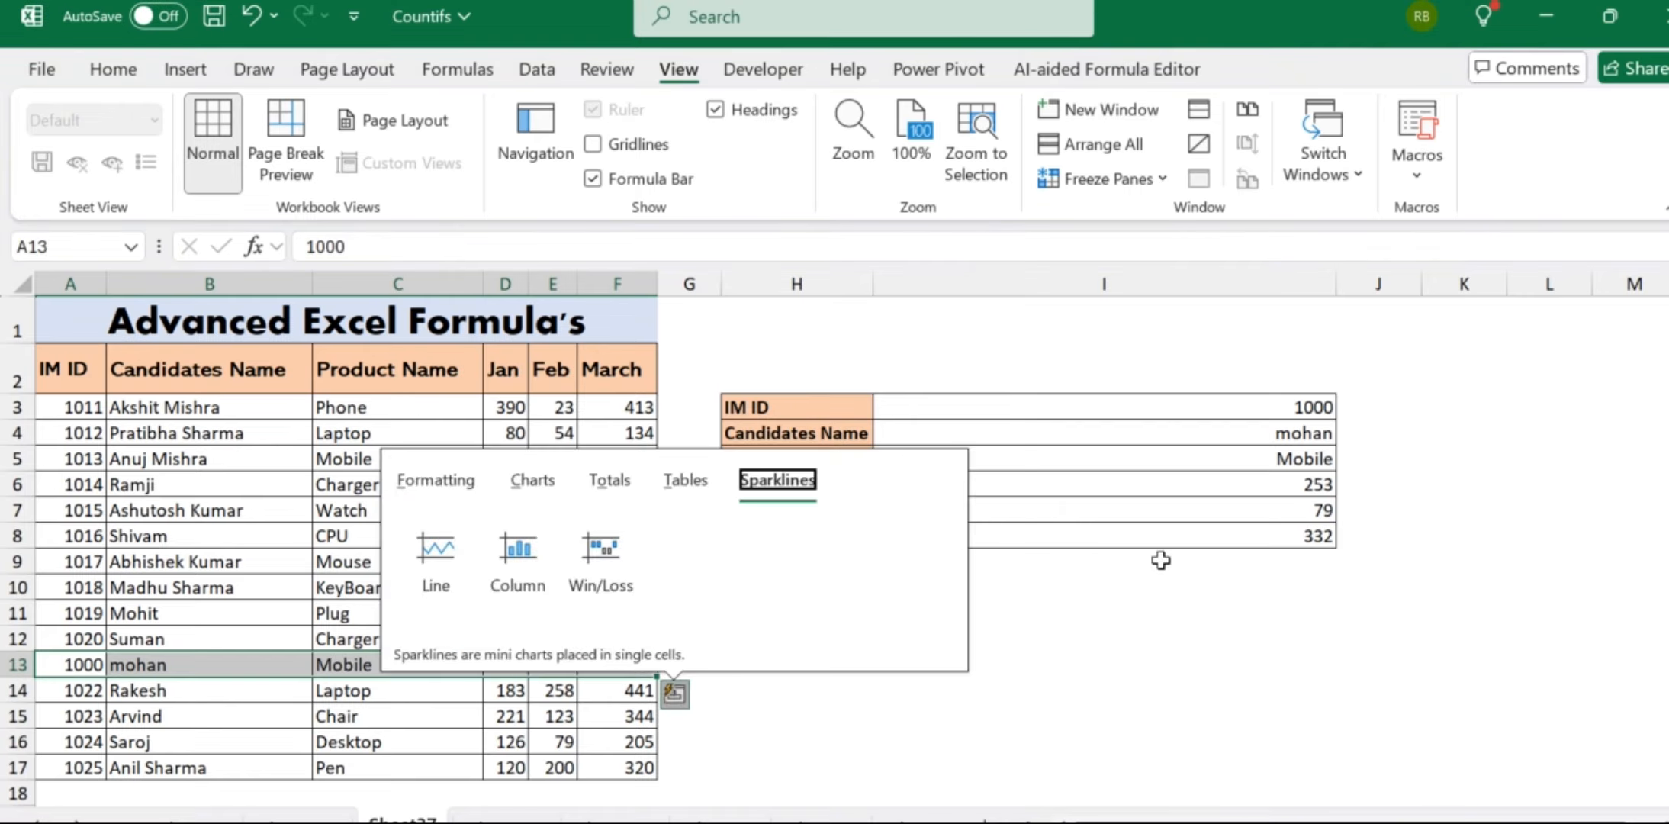
key("Escape")
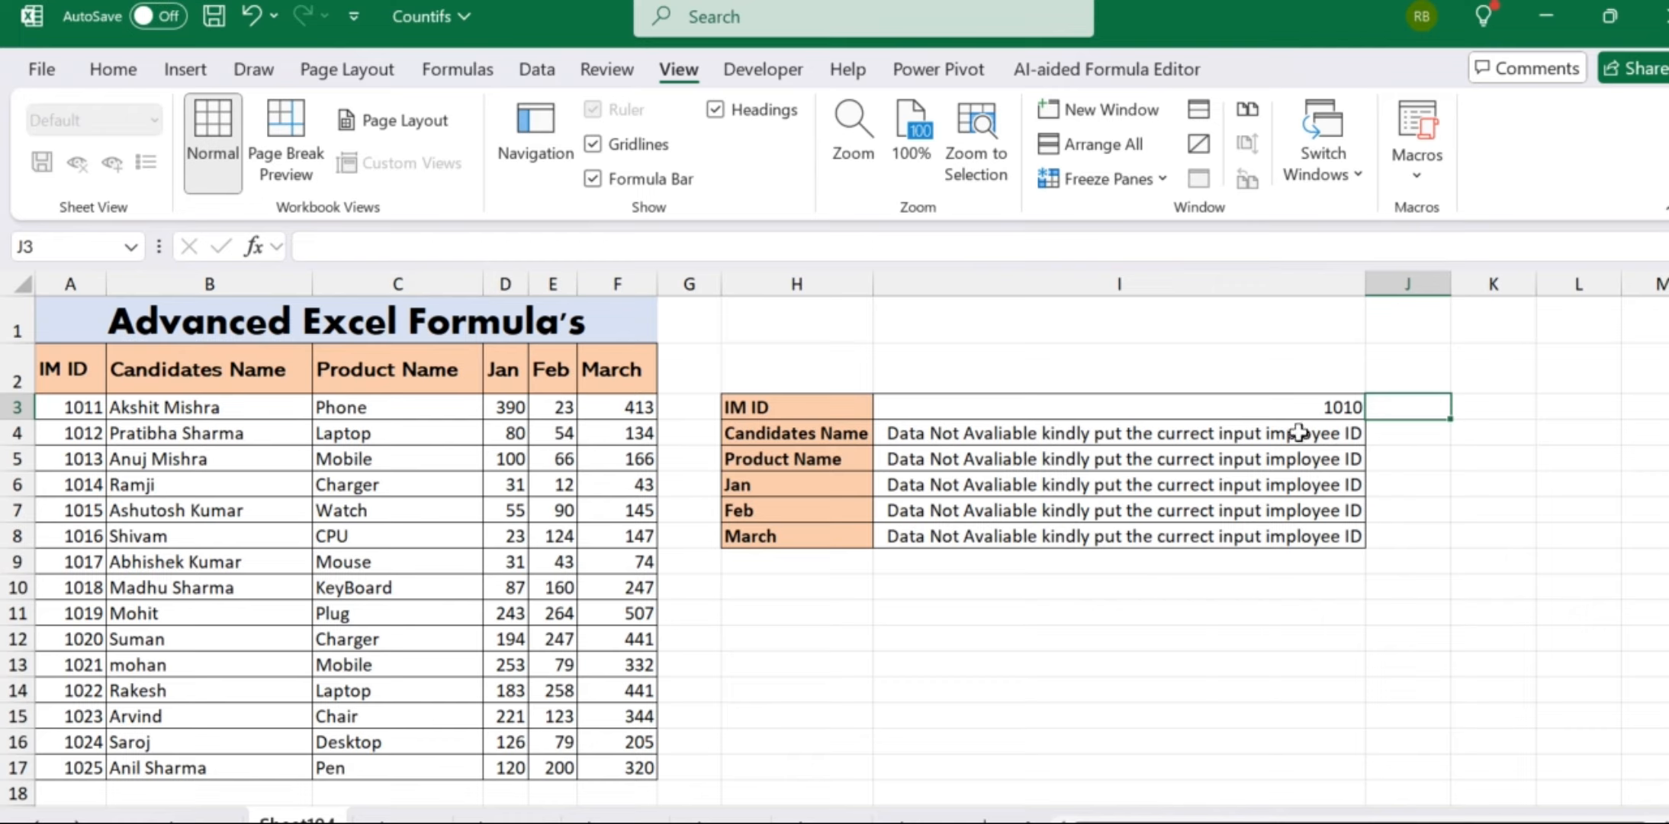
left_click(1284, 406)
key("Down")
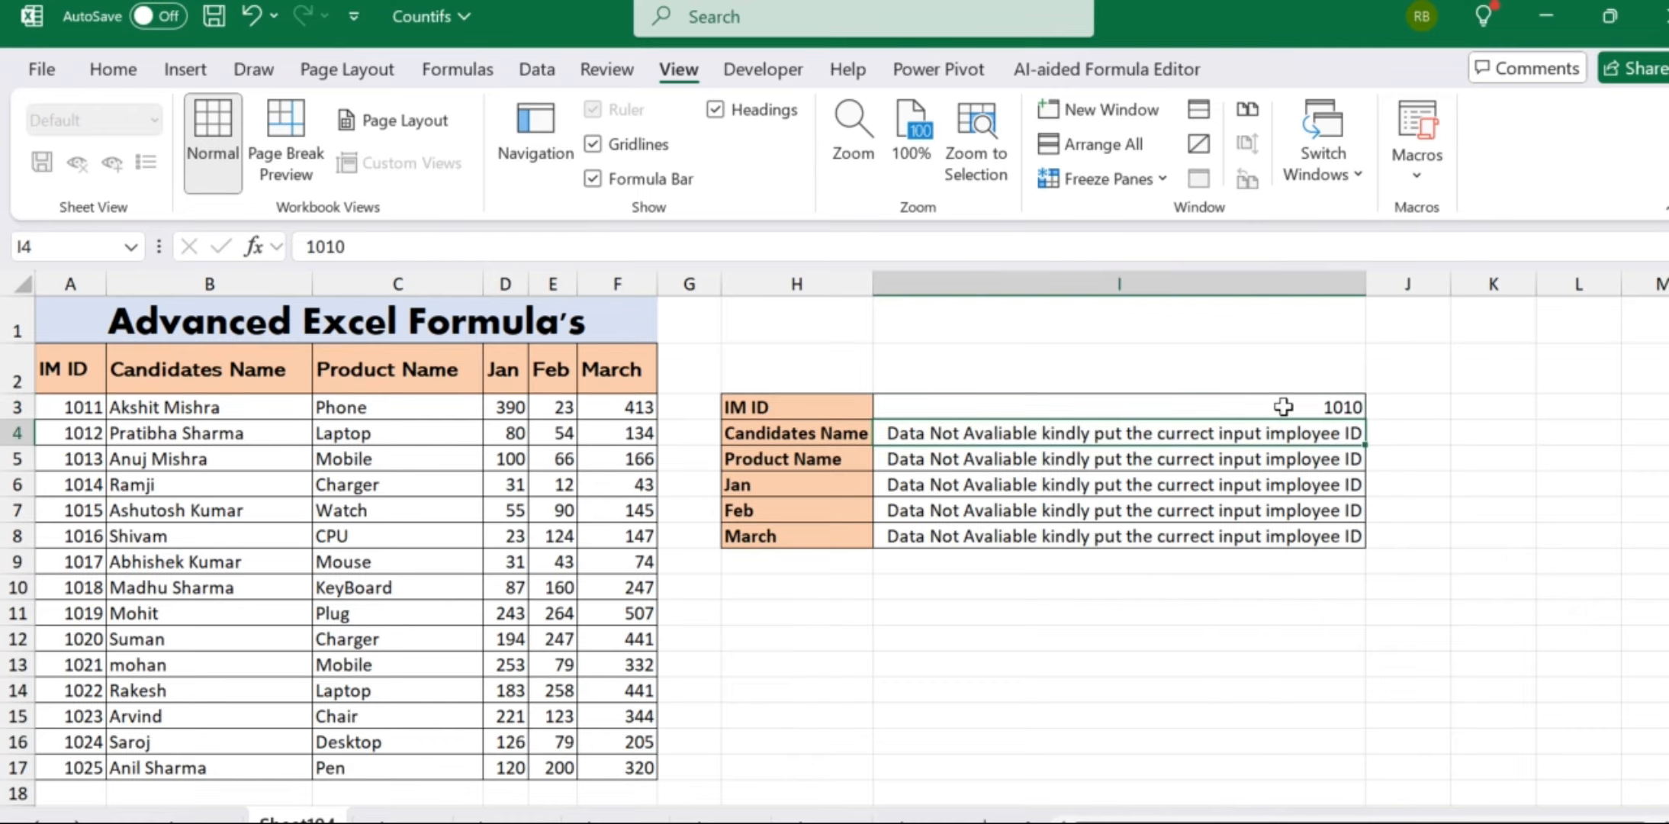
key("Up")
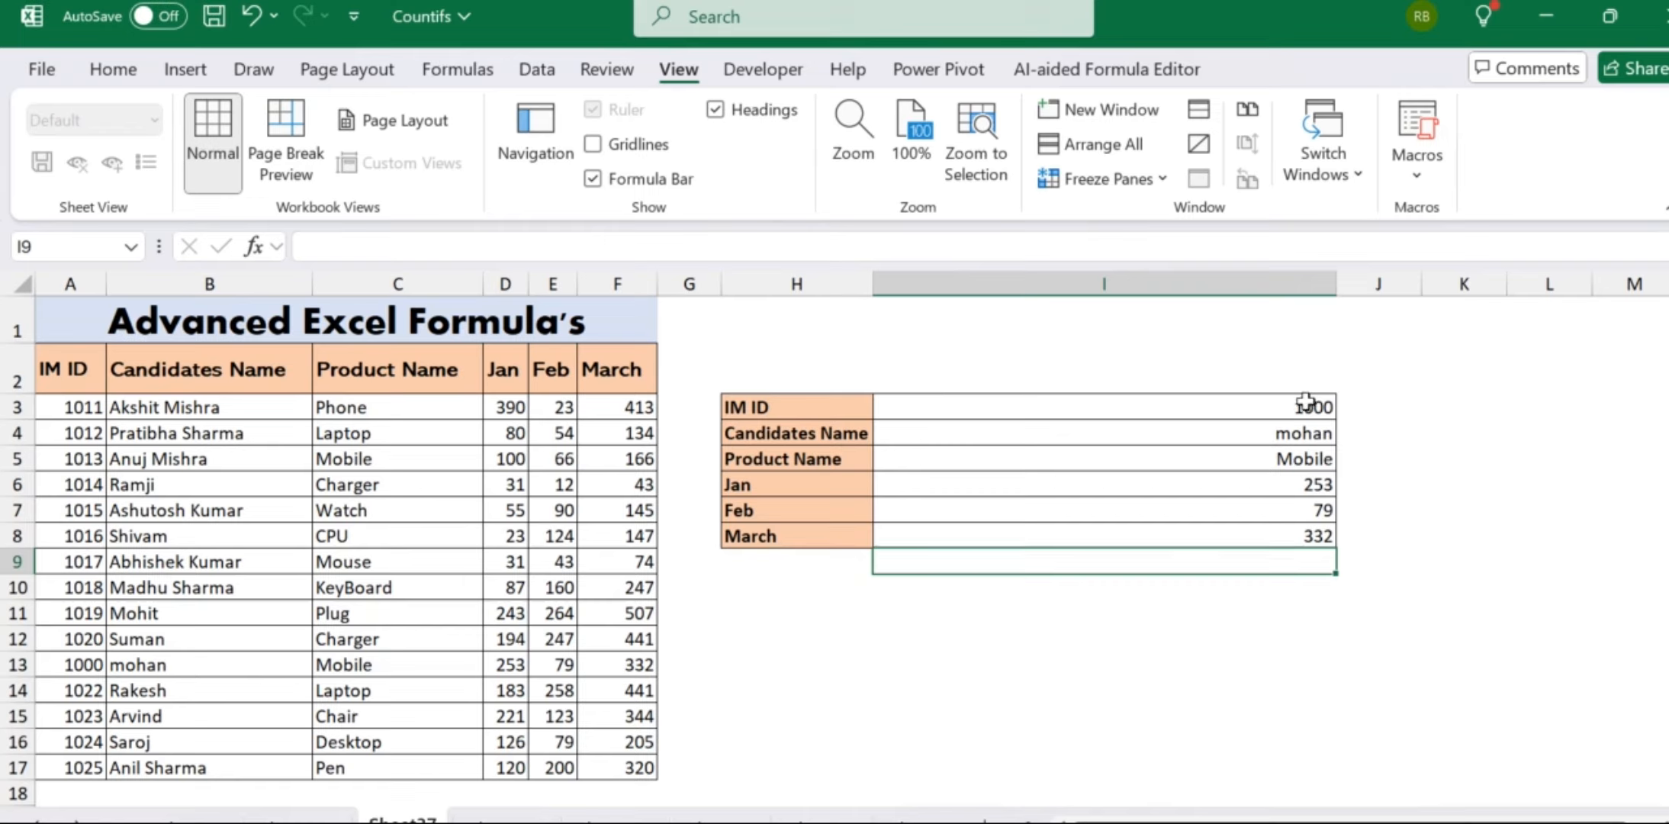
key("ctrl+c")
left_click(1301, 435)
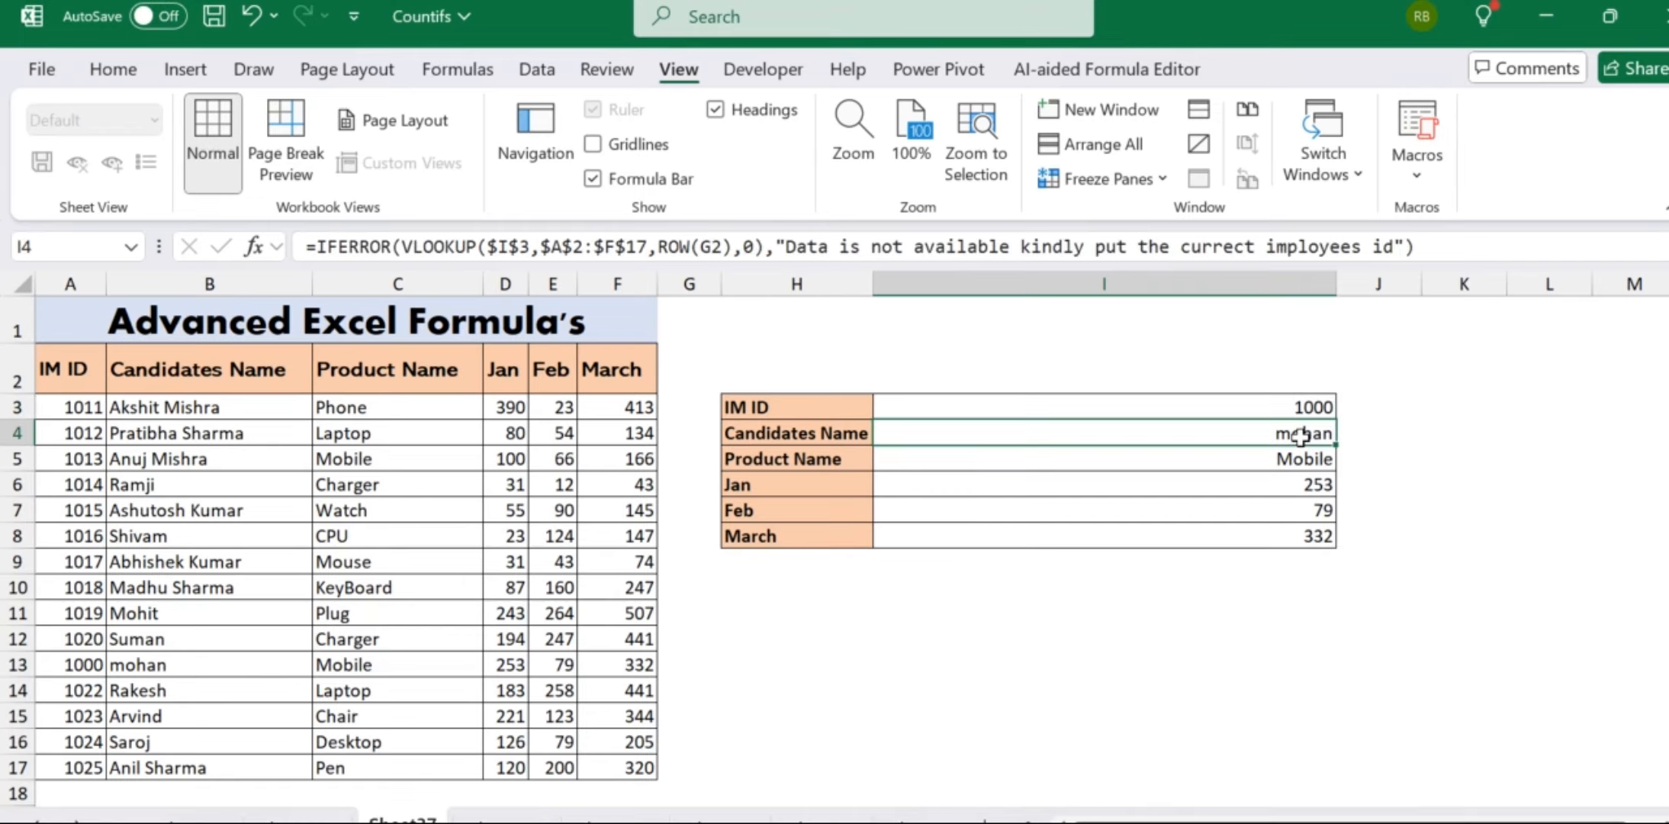
- Test the lookup form with IM ID 1001 in I3 and set the ID back to 1000
left_click(1193, 404)
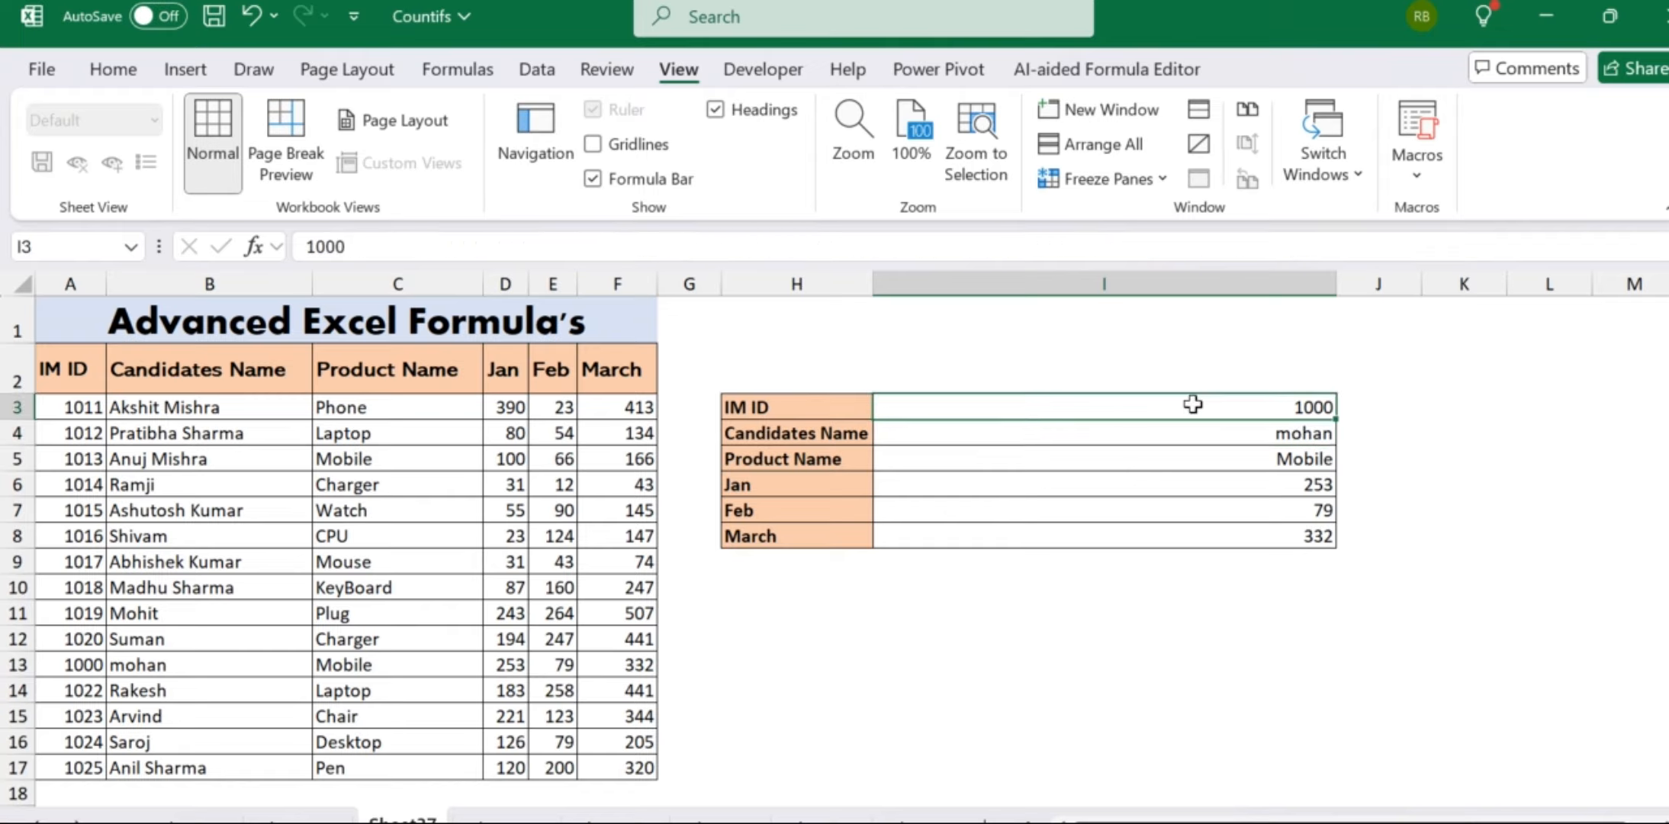
type("1001")
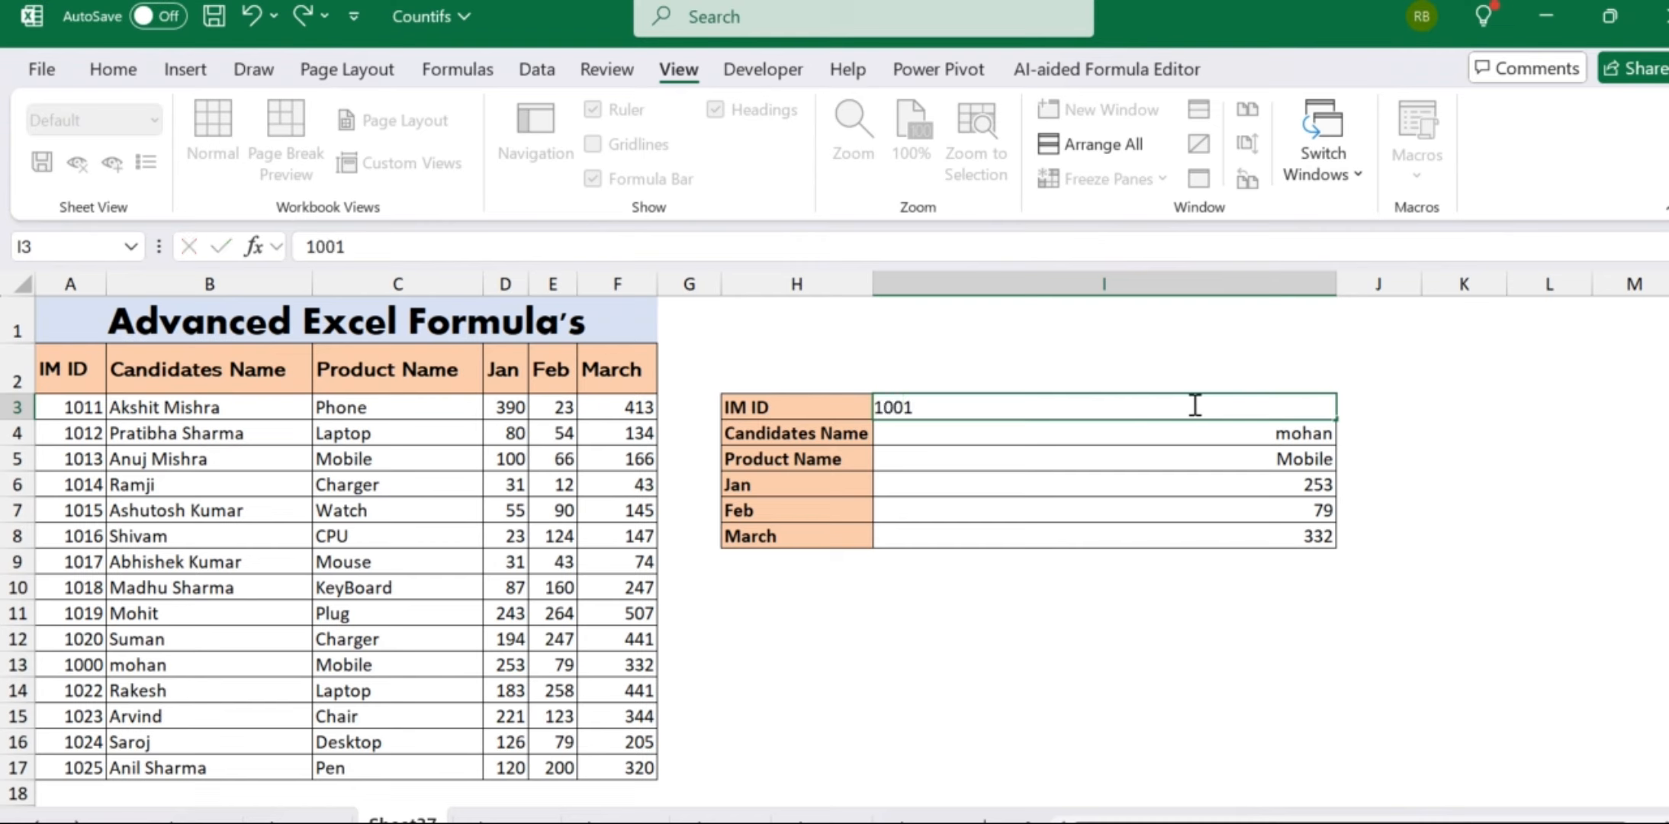
key("Return")
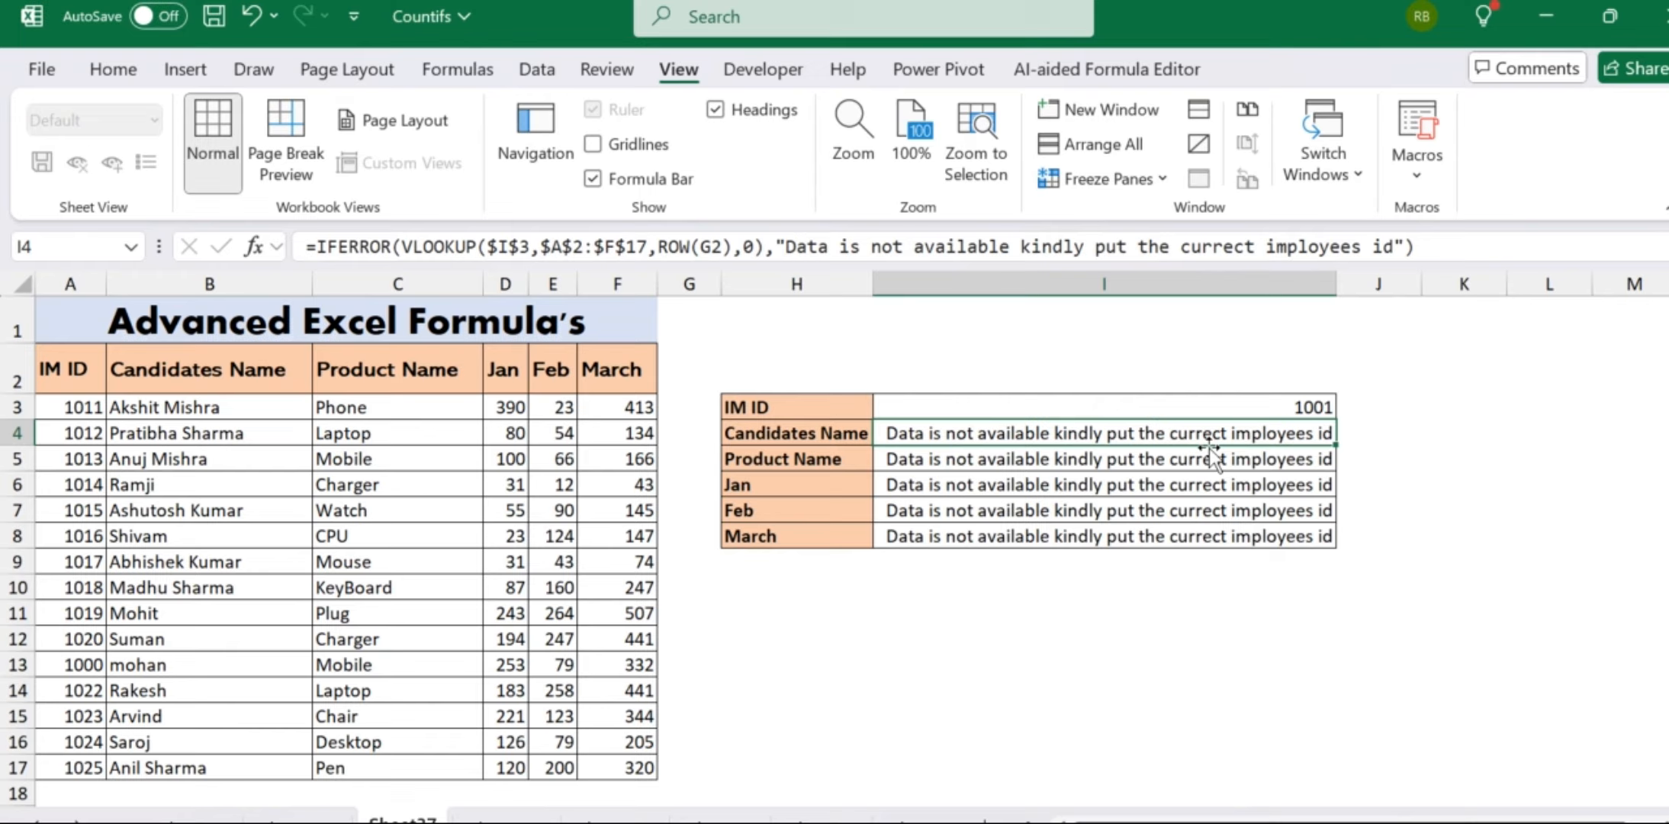
key("Up")
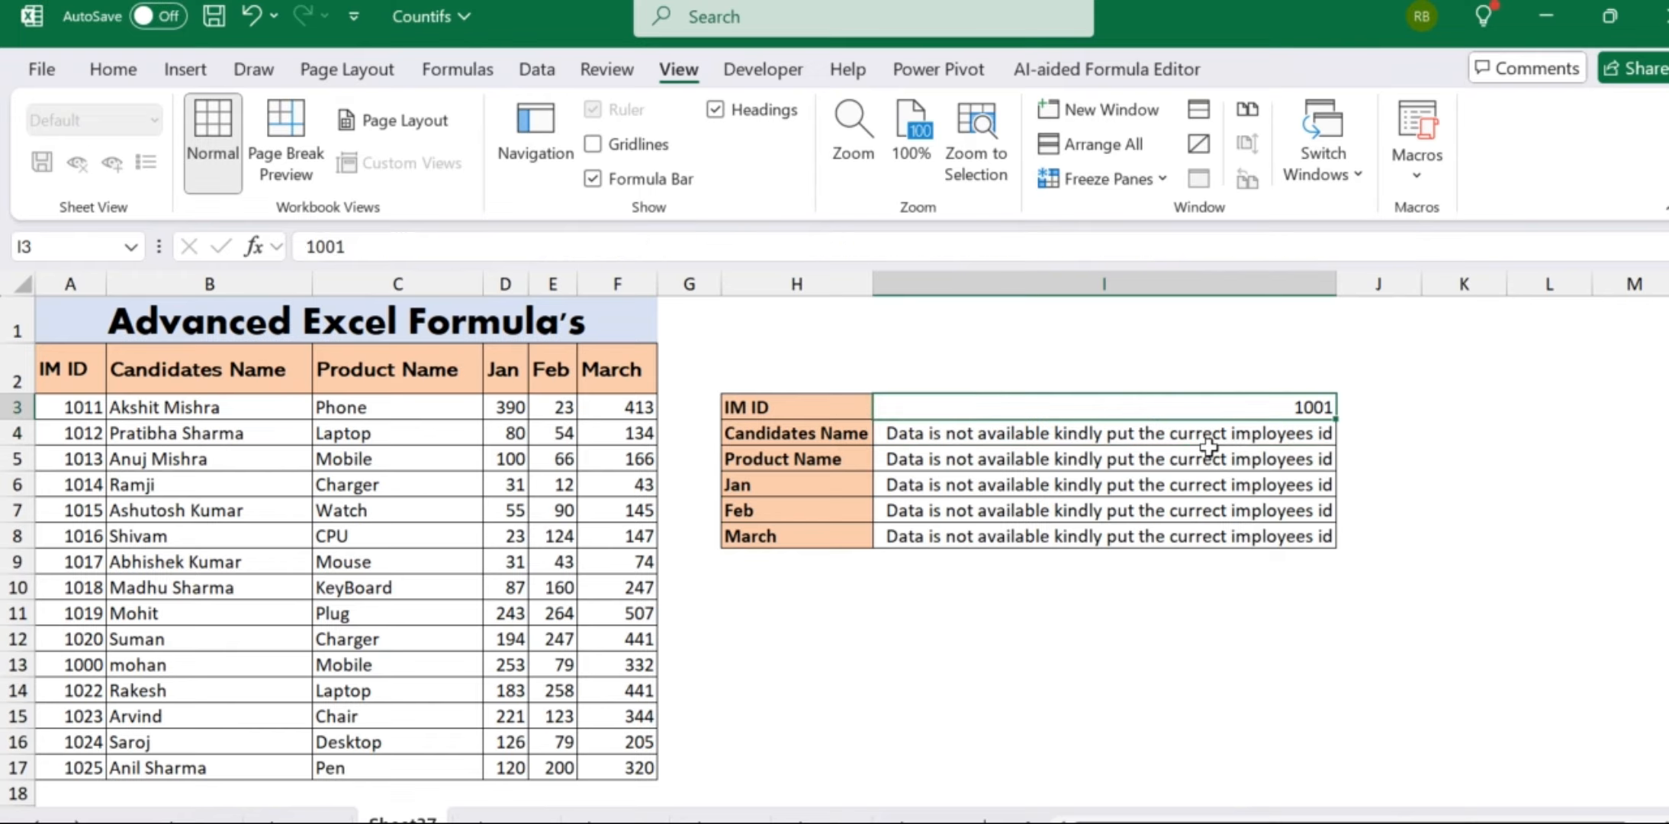
type("1000")
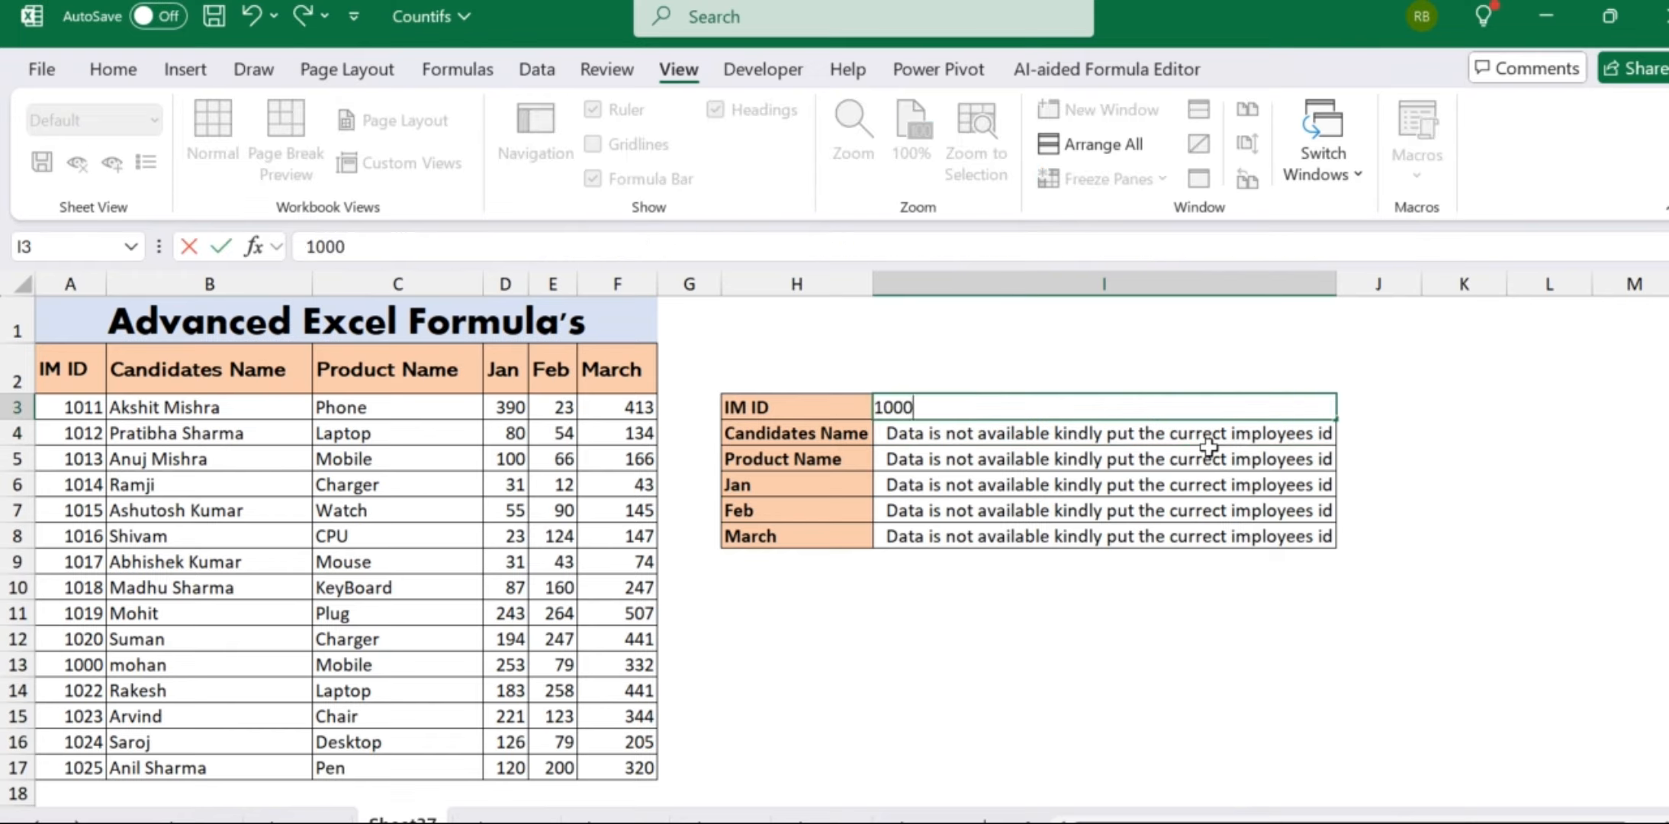
key("Return")
key("Up")
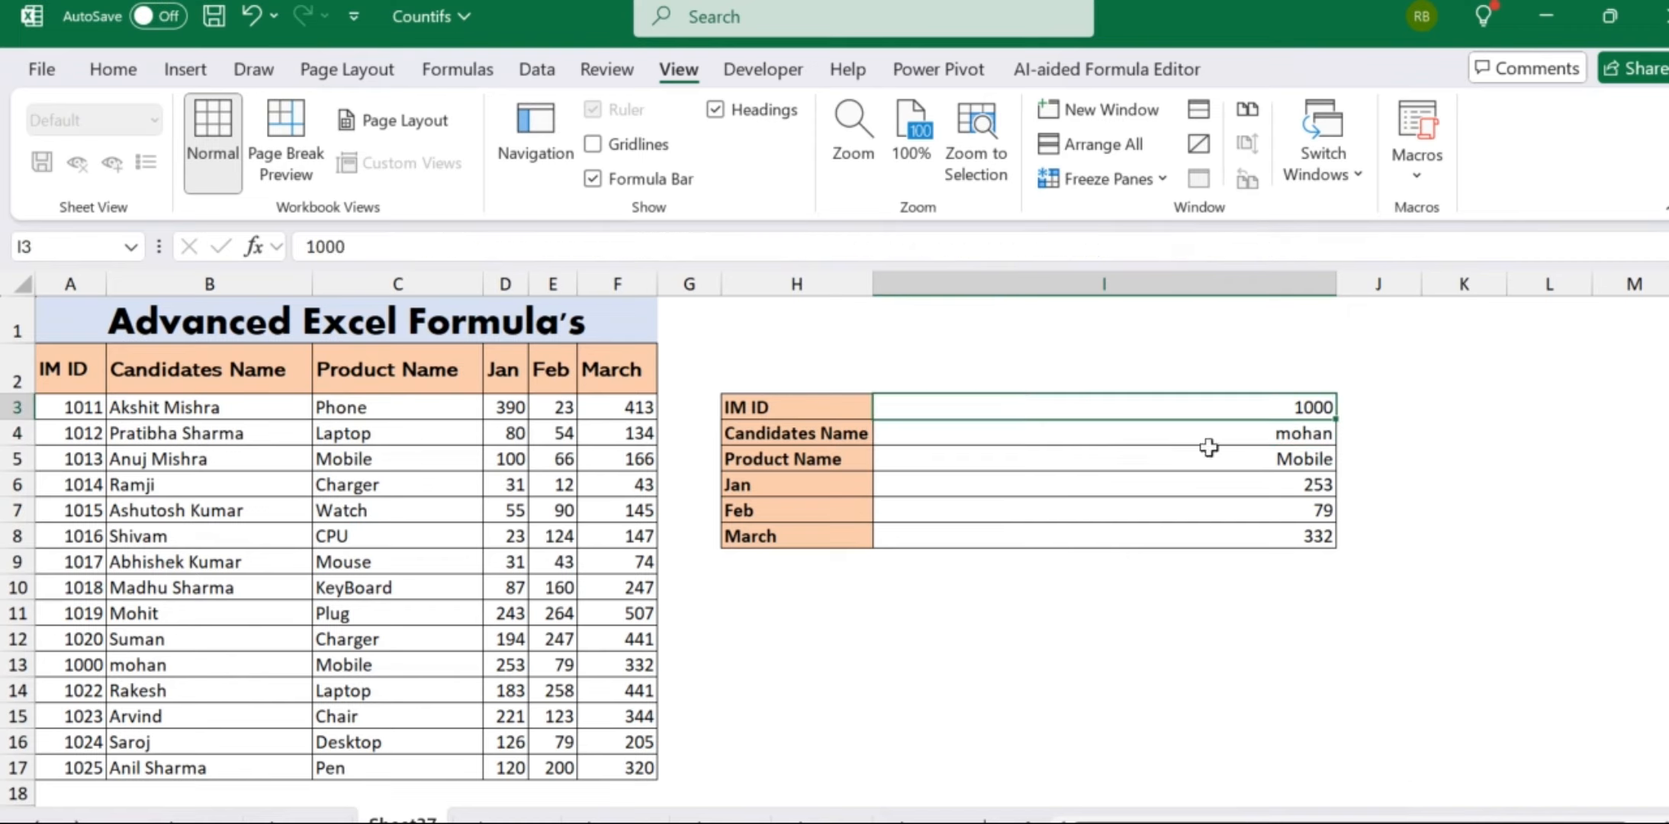
- Fill the record row A13:F13 with a medium blue theme color
left_click(106, 666)
key("ctrl+shift+Right")
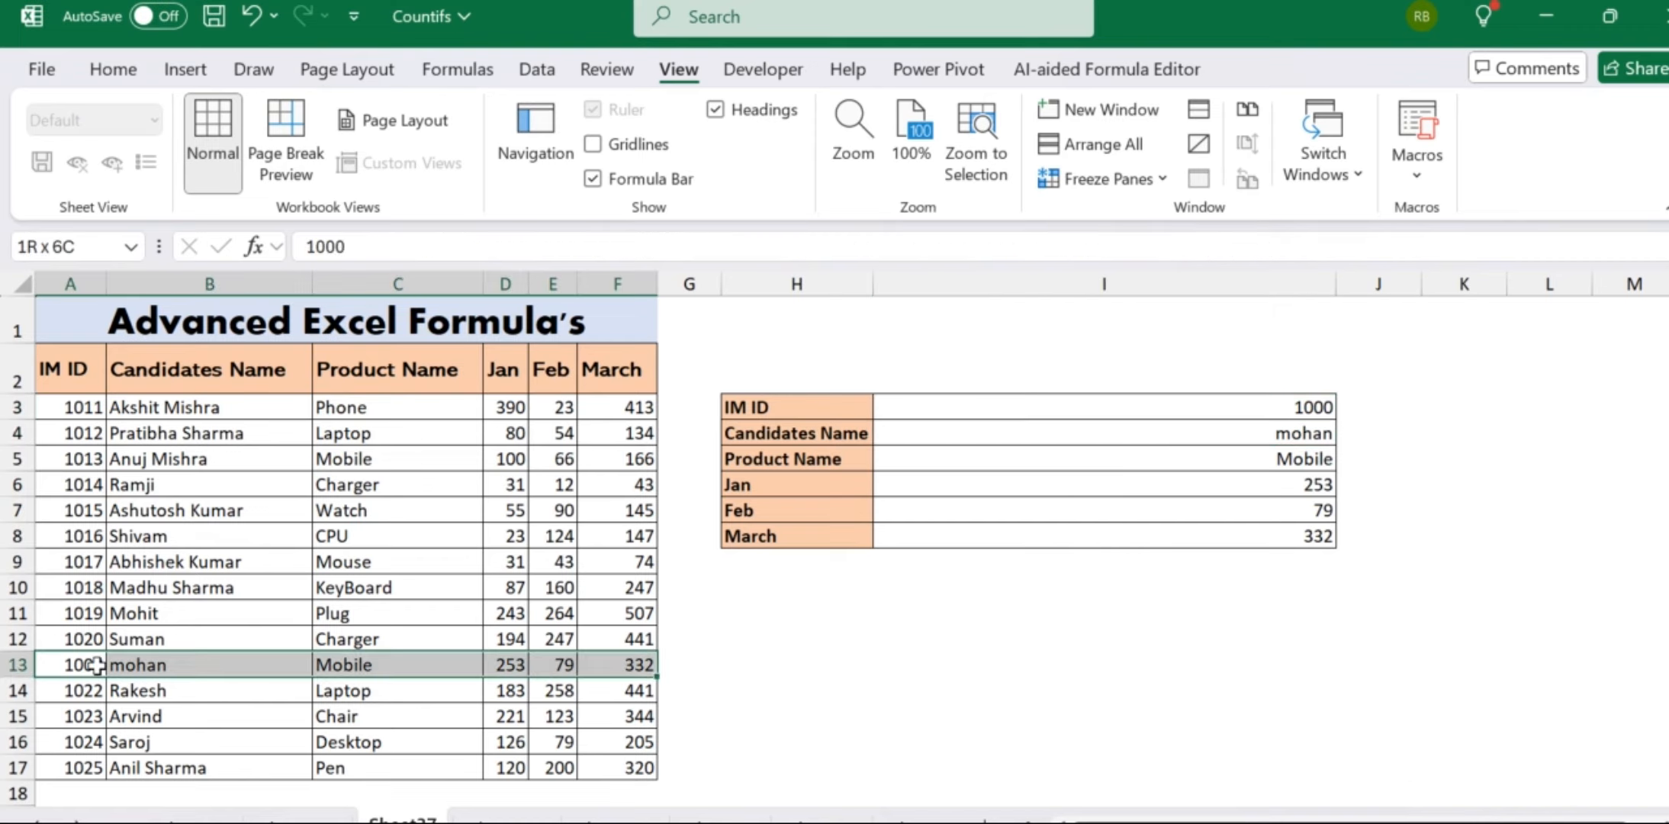
left_click(113, 69)
left_click(257, 180)
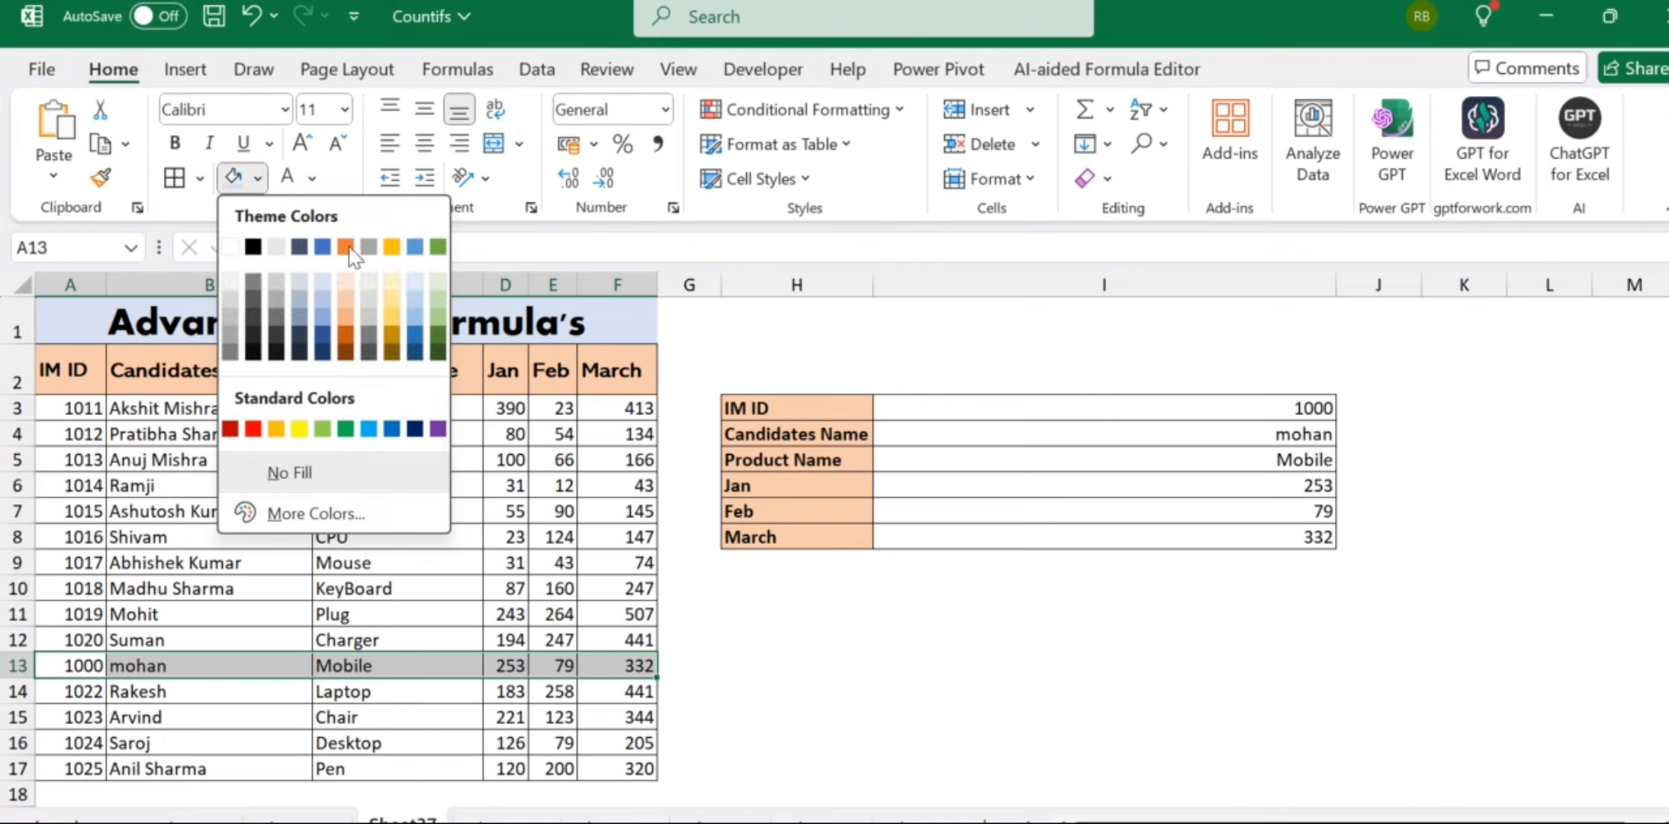
left_click(324, 315)
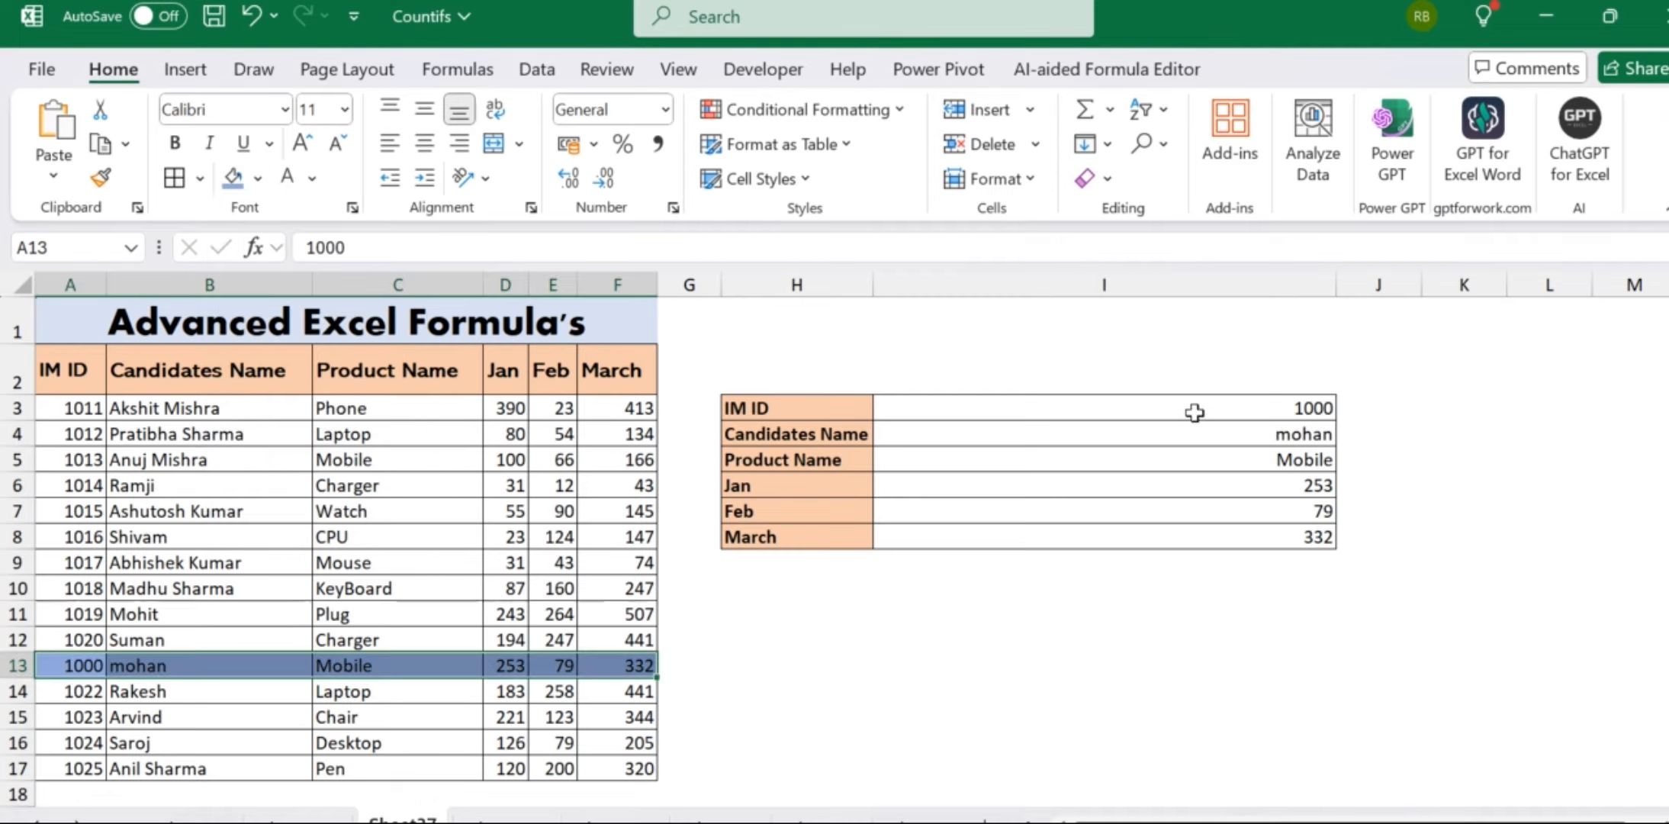
- Apply the same blue fill to the lookup form's value cells I3:I8
left_click_drag(1195, 412, 1200, 536)
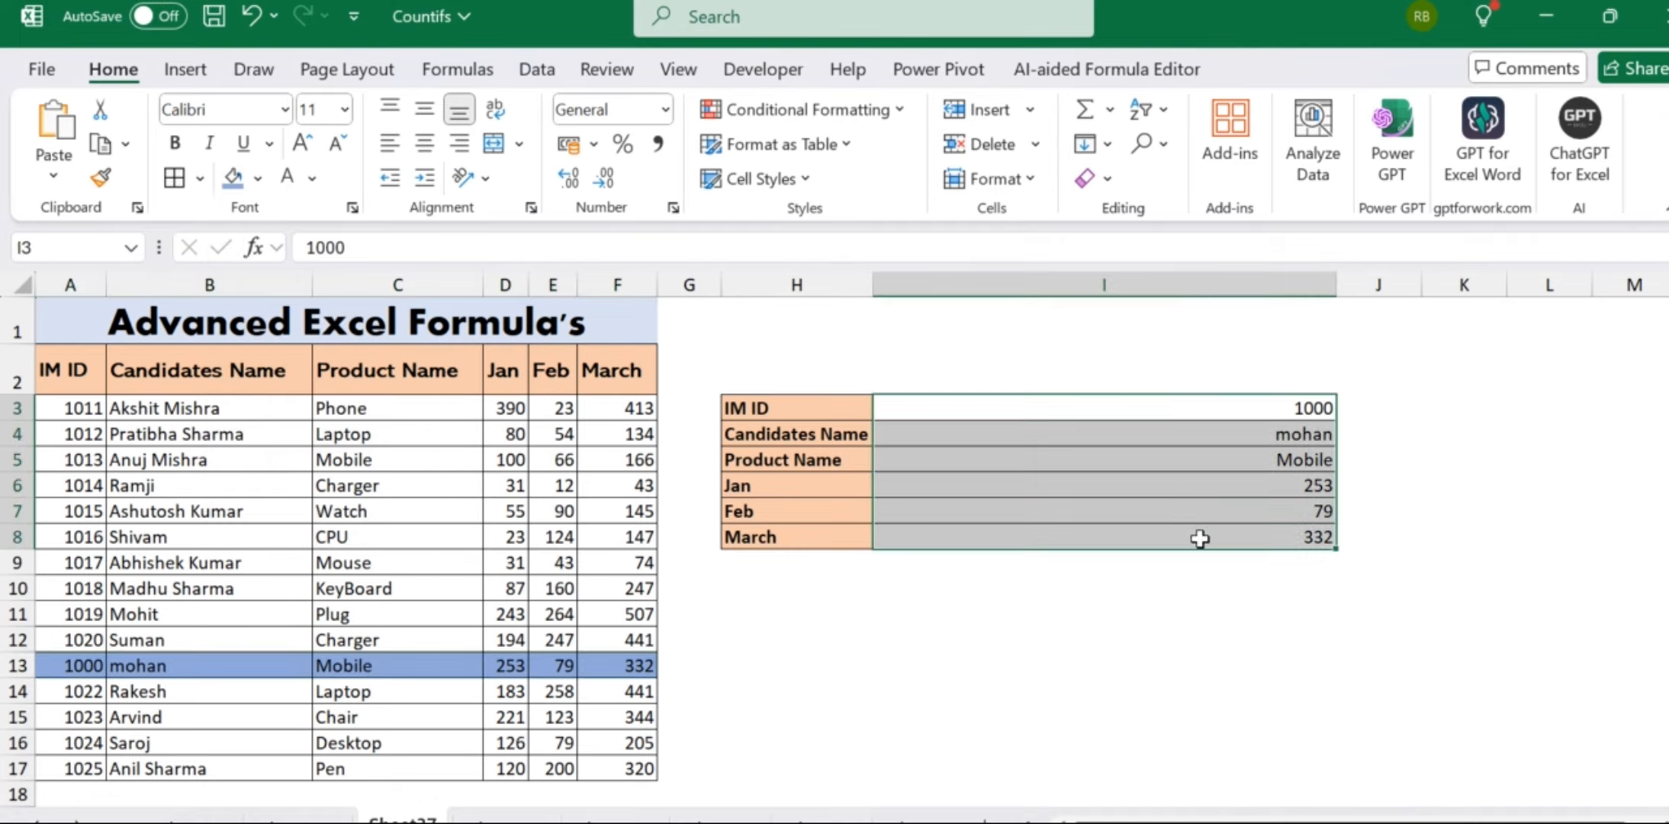
left_click(231, 178)
left_click(712, 661)
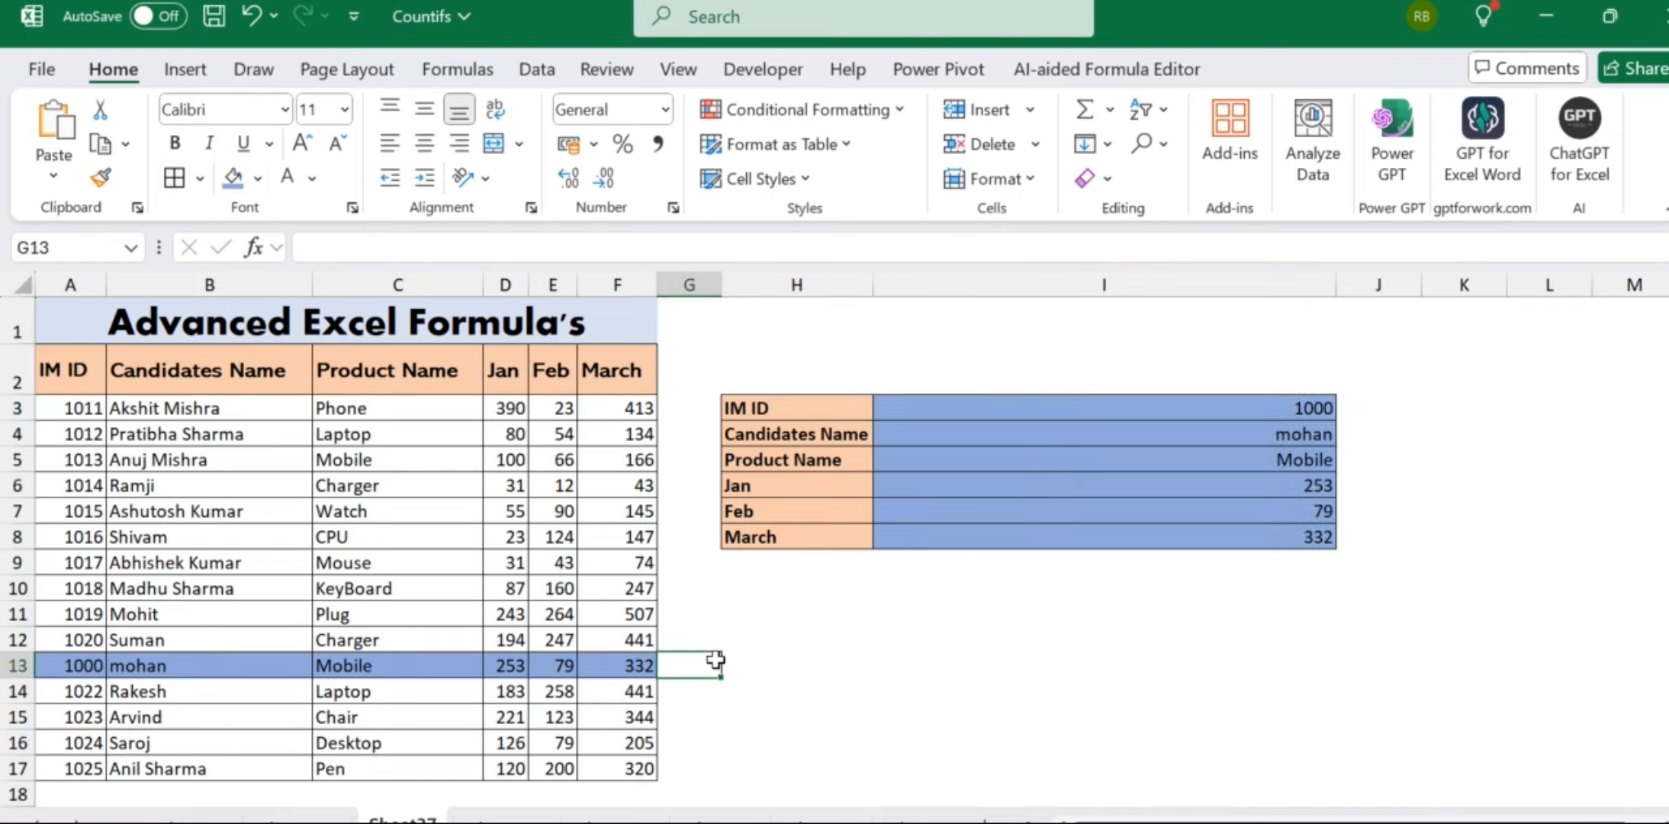
left_click(1079, 607)
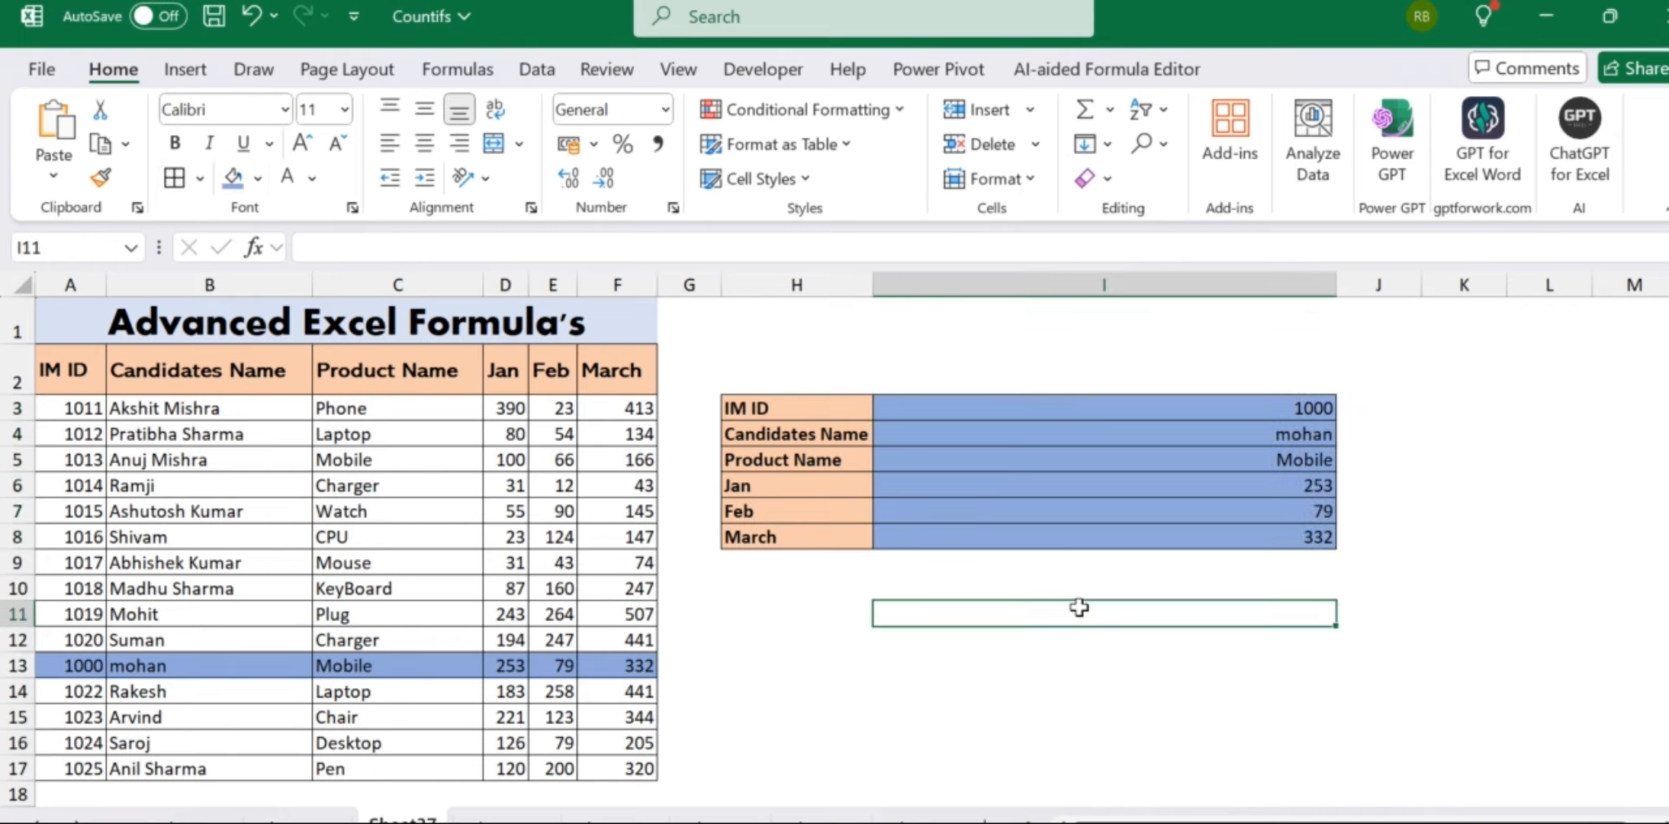
key("Up")
key("Up")
key("Up")
key("Up")
key("Up")
key("Up")
key("Up")
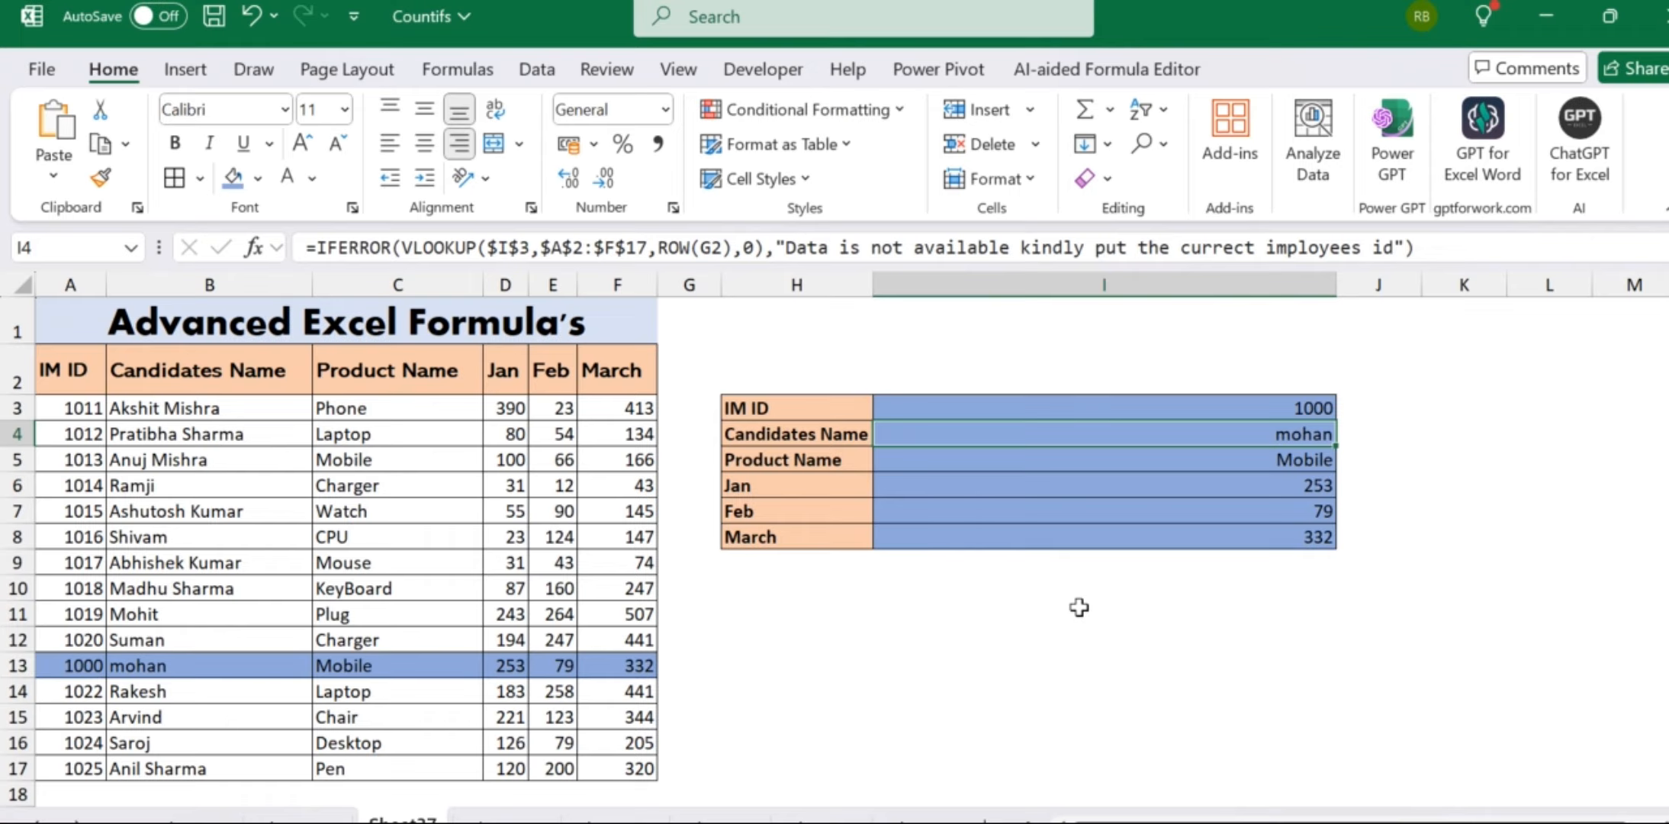
left_click(1079, 607)
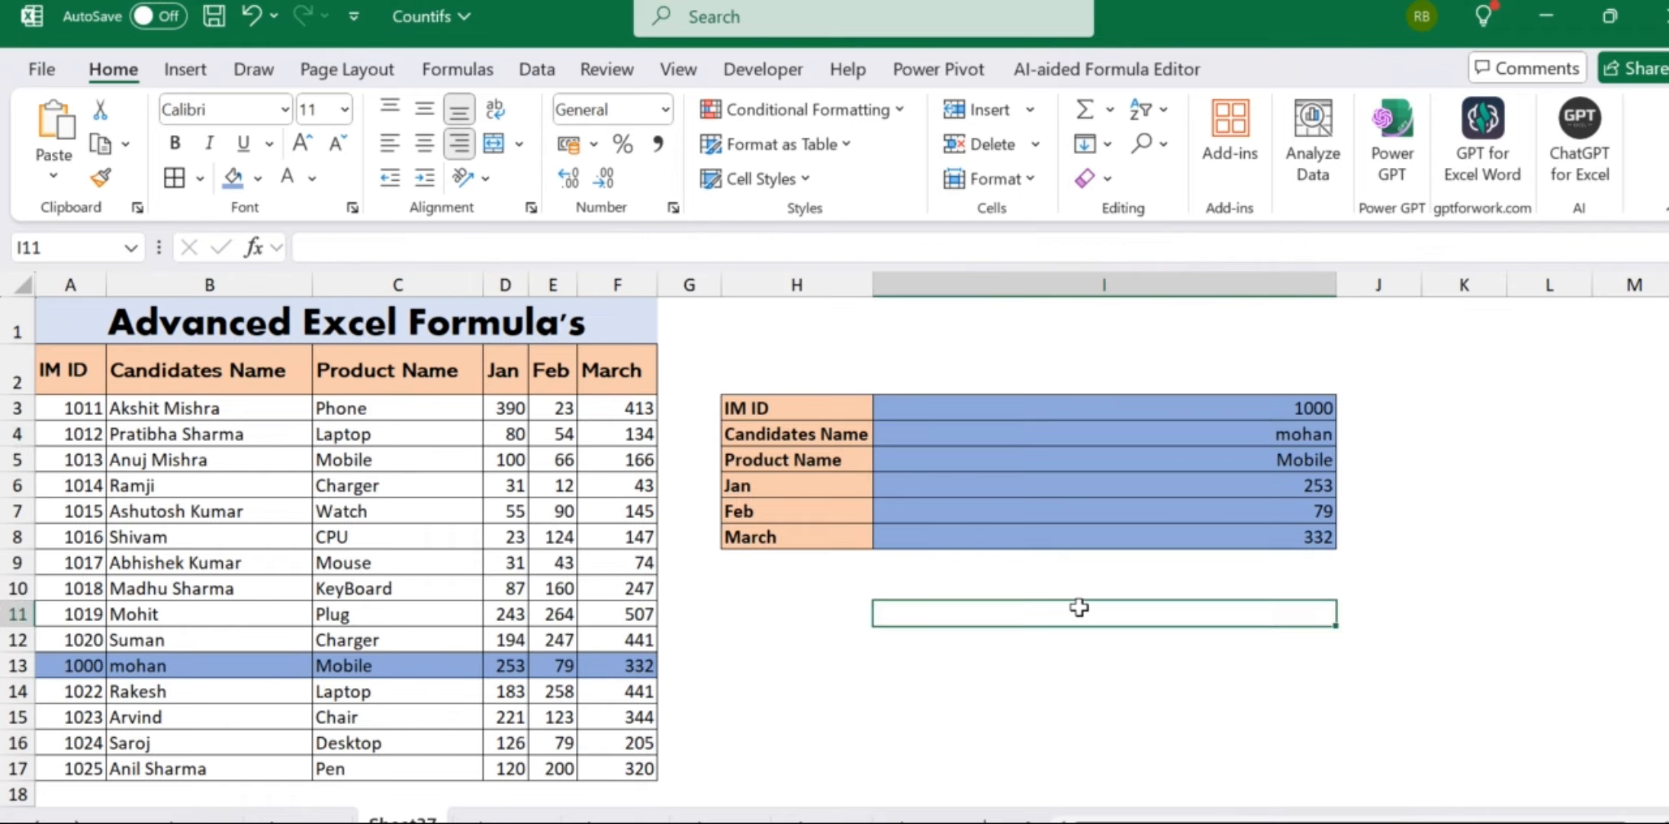